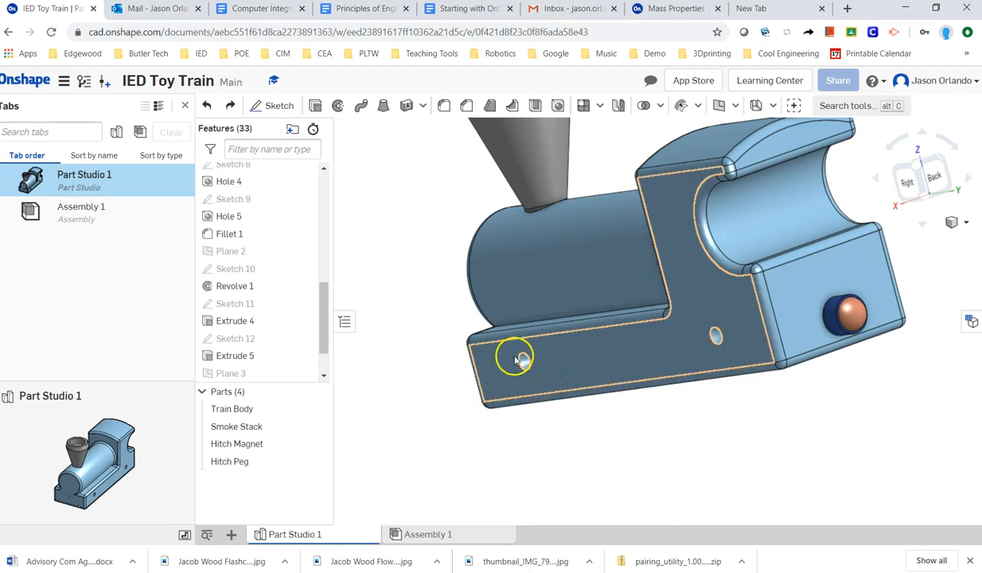
right_drag(596, 447, 633, 455)
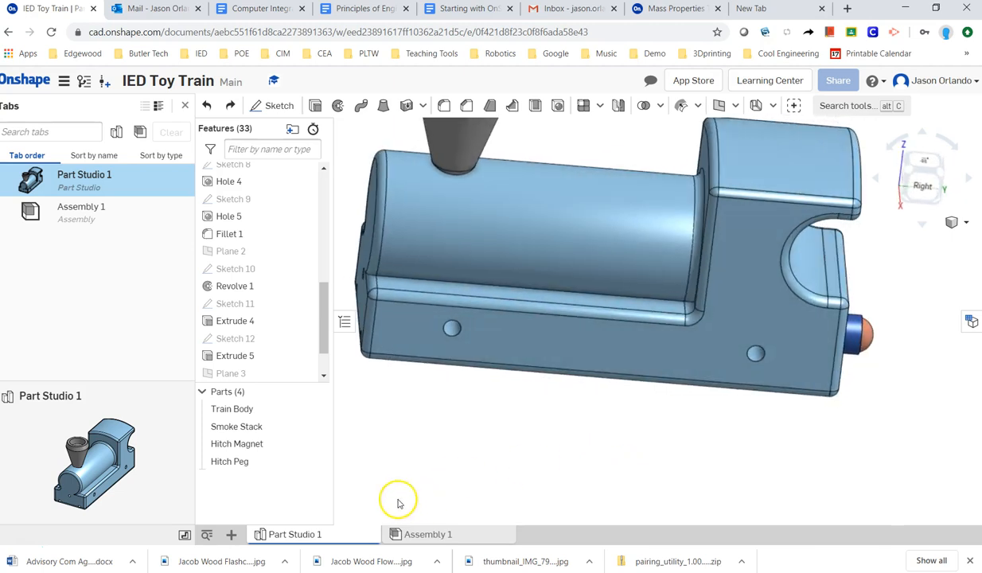
right_drag(697, 456, 790, 459)
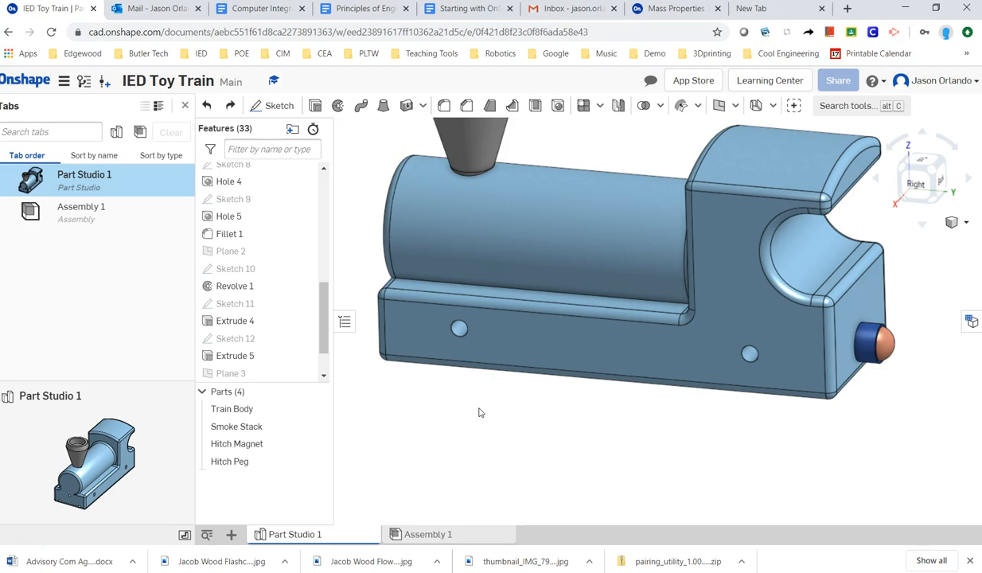
right_drag(491, 398, 504, 414)
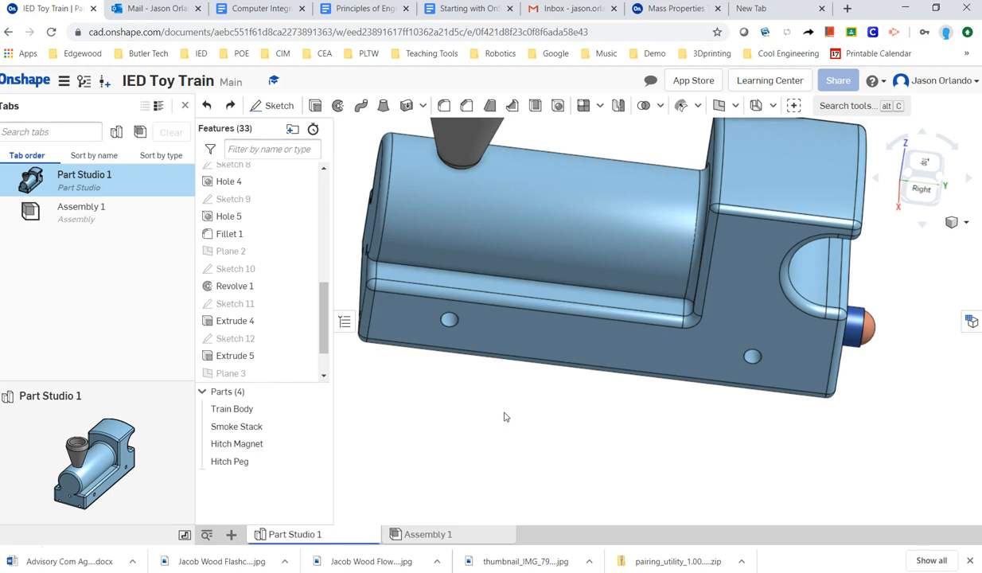
mouse_move(563, 422)
right_down()
mouse_move(580, 426)
mouse_move(559, 409)
right_up()
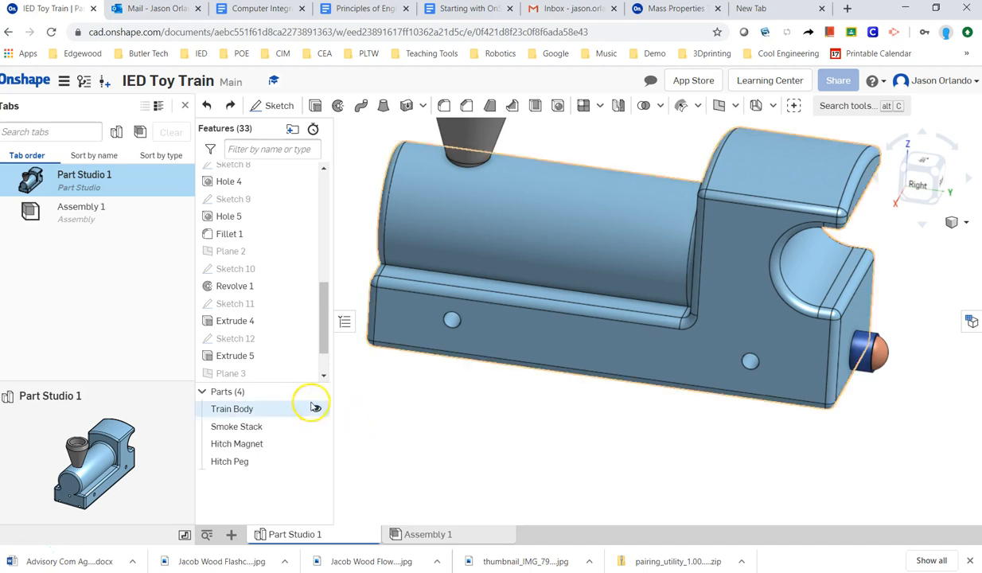
right_drag(491, 445, 494, 448)
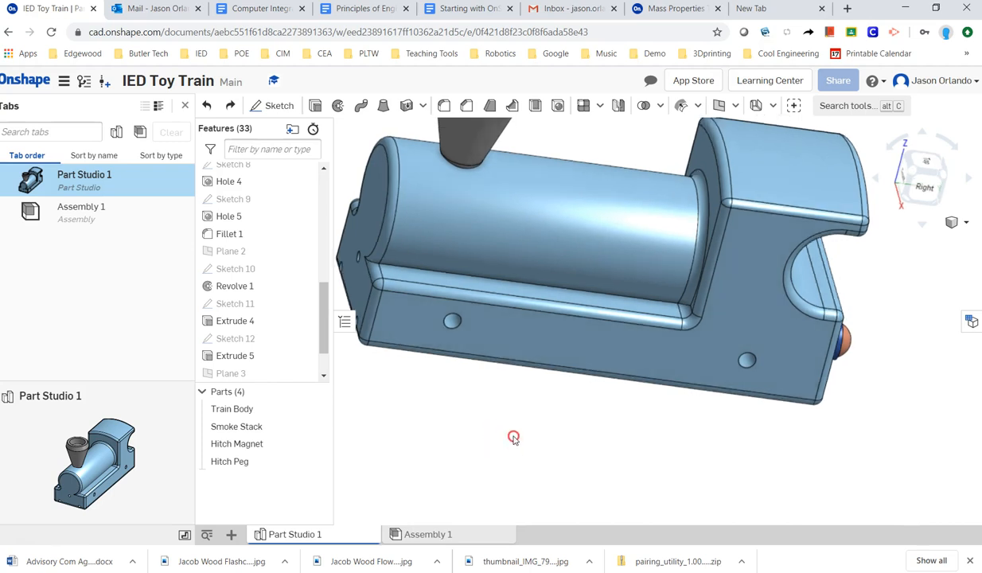
scroll(554, 439, down, 3)
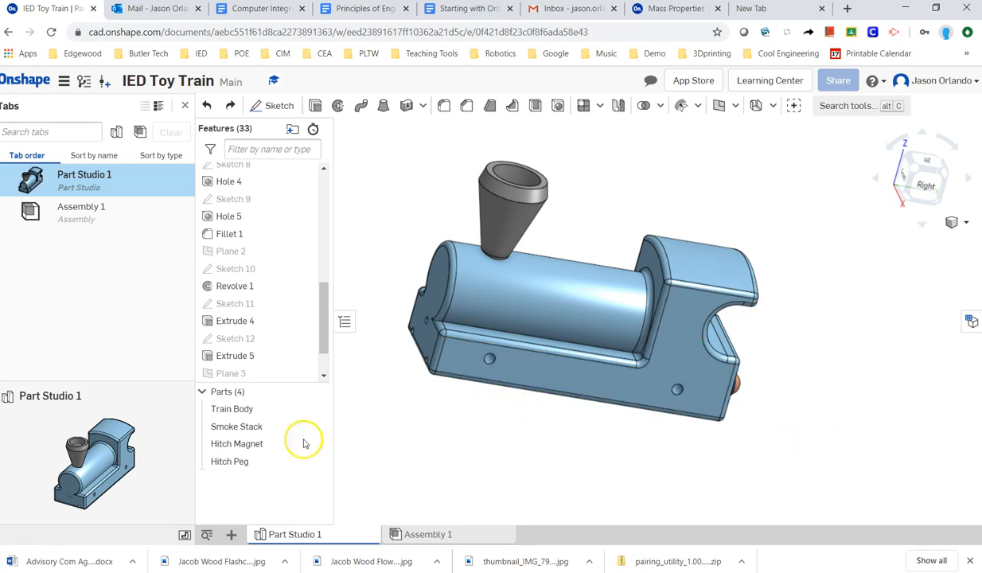
Step: Check the mass properties of the Hitch Peg part, close the results and clear the selection
right_click(233, 460)
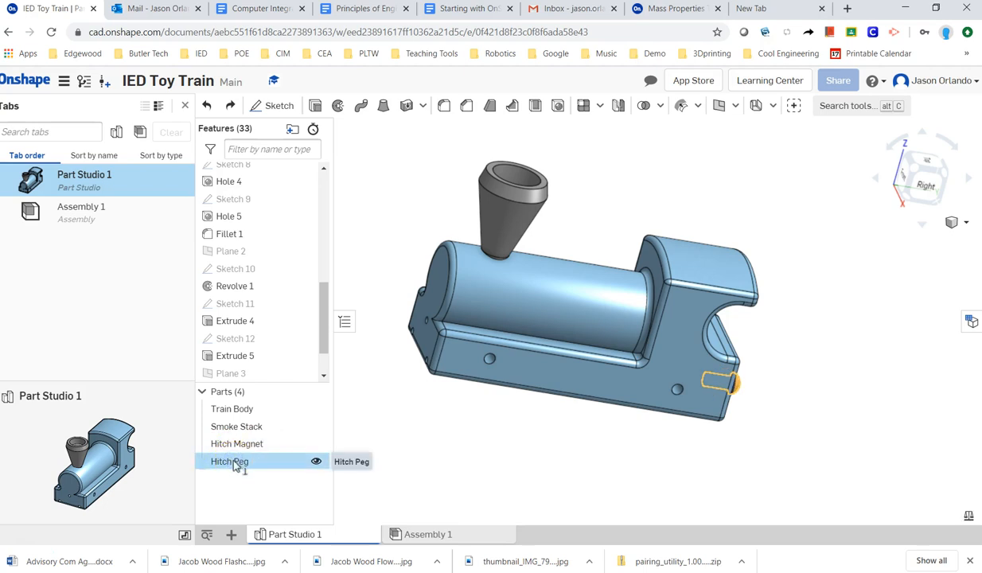
middle_drag(744, 480, 739, 467)
right_drag(875, 445, 851, 453)
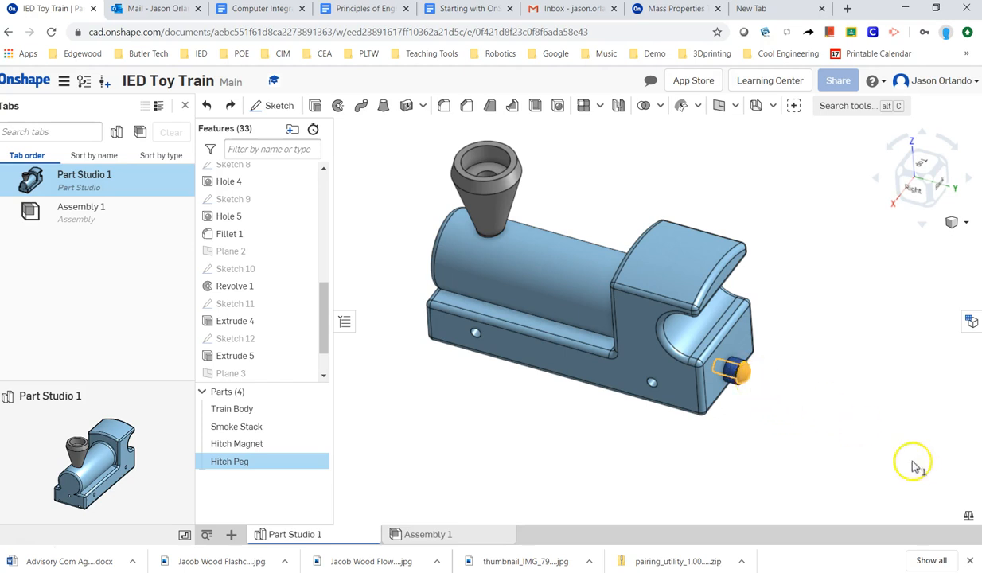
click(968, 517)
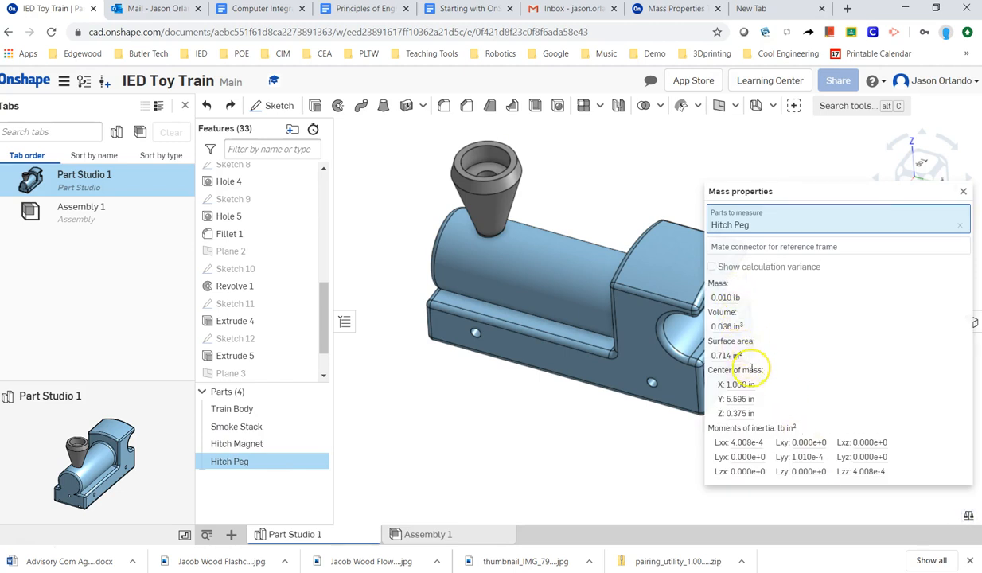
click(963, 196)
right_drag(712, 369, 705, 410)
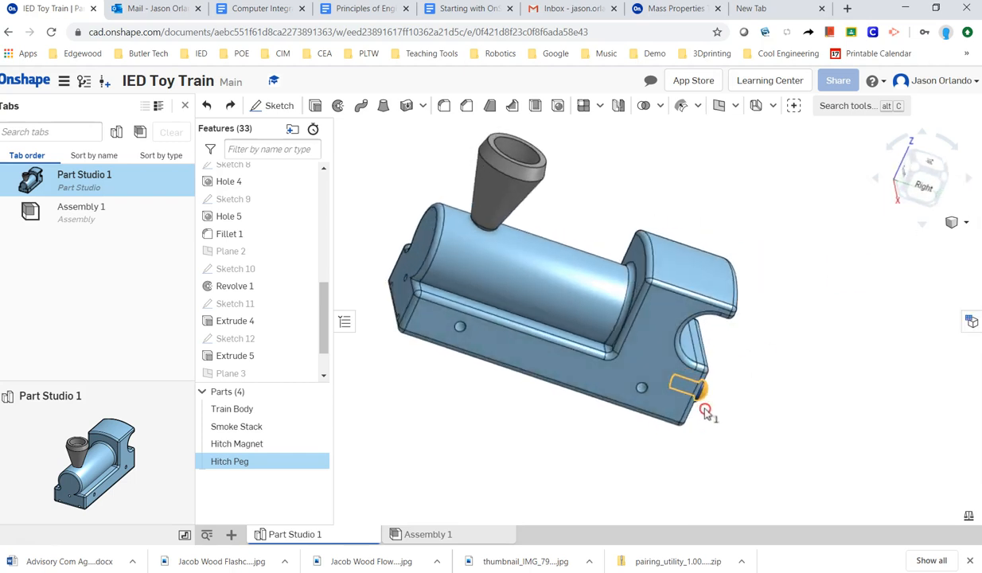
click(634, 438)
Step: Create a plane offset 0.5 in from the train body's bottom face, directed upward into the body
right_drag(456, 369, 456, 343)
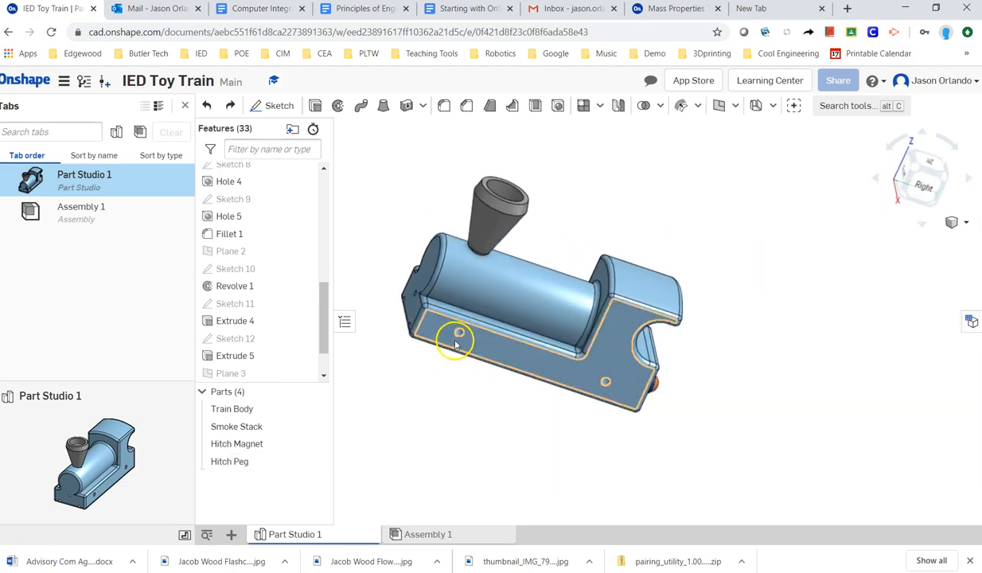
scroll(456, 344, up, 5)
scroll(482, 309, down, 3)
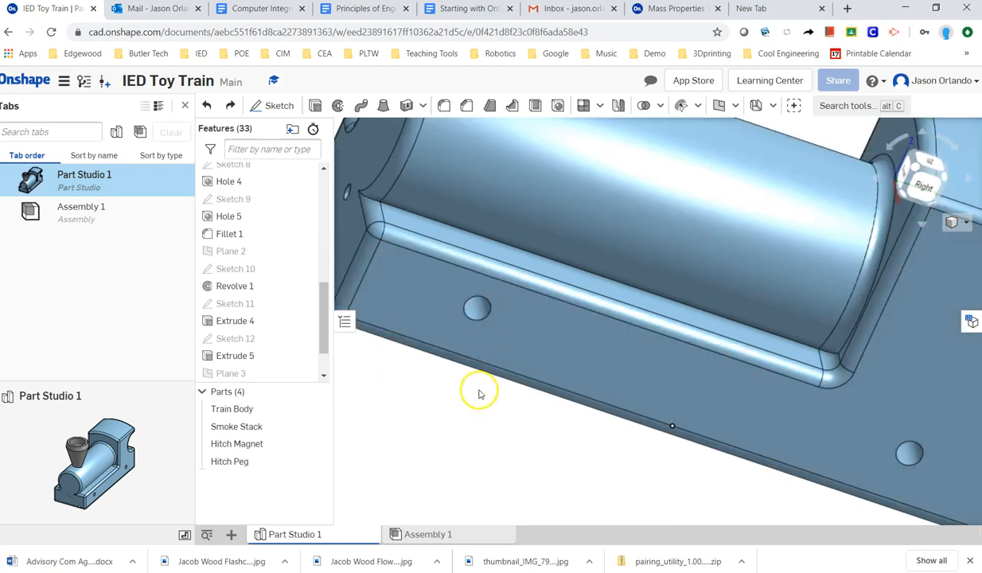
scroll(479, 394, down, 3)
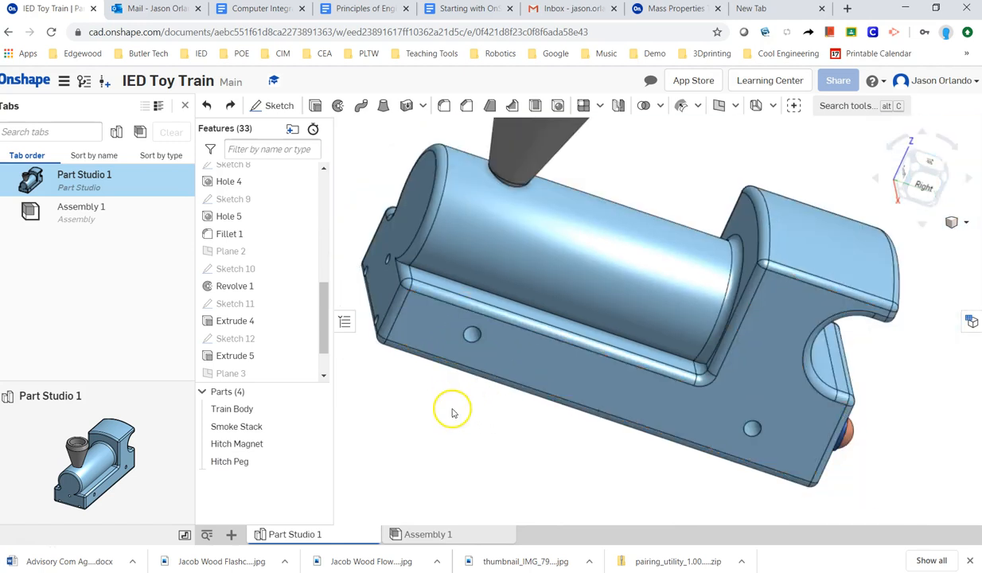
click(720, 105)
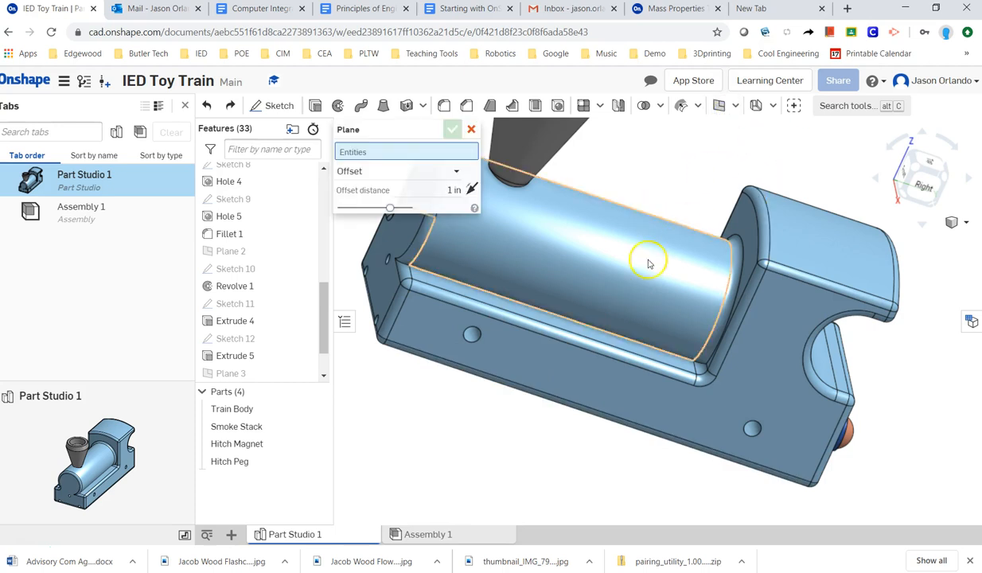
right_drag(548, 421, 497, 392)
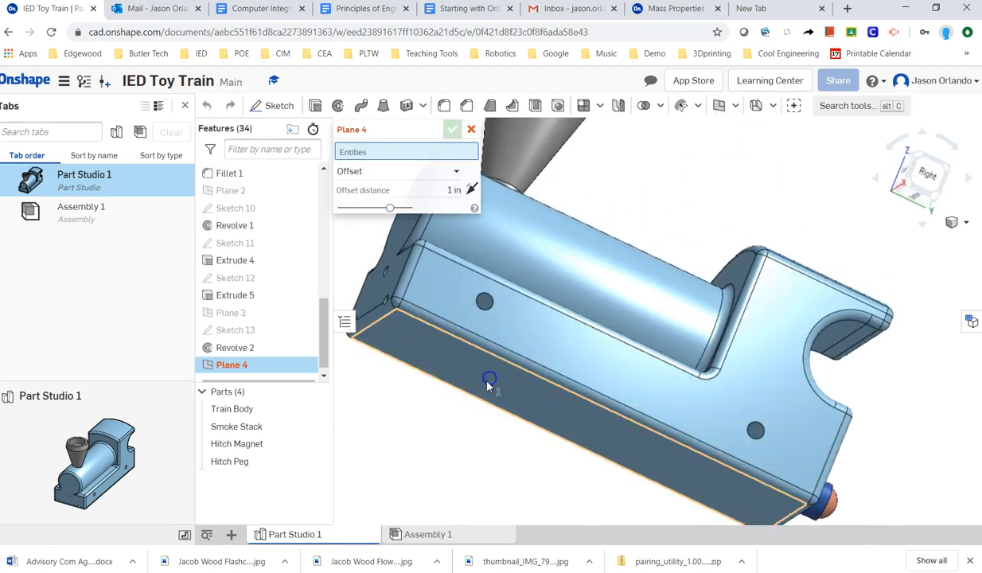
click(488, 385)
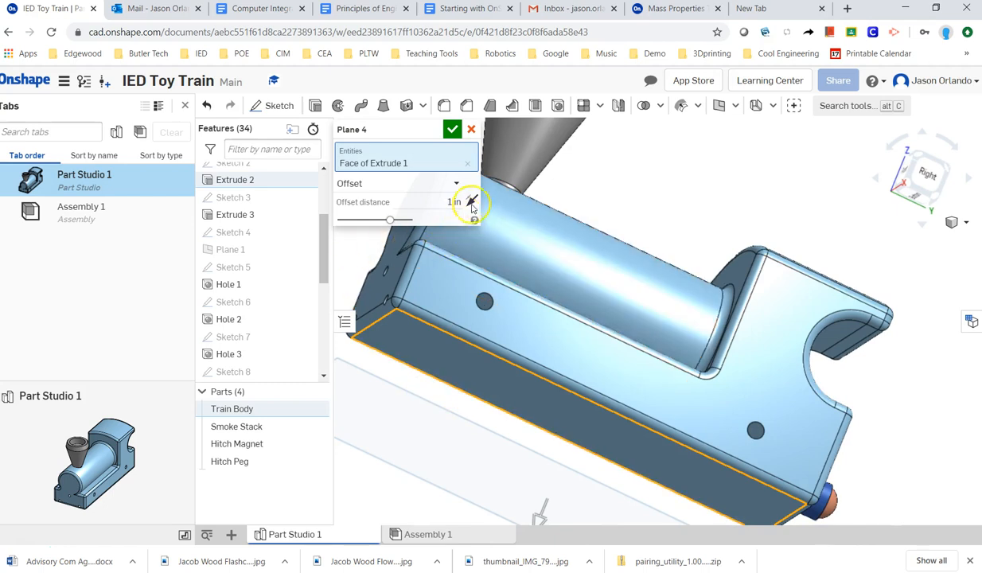
click(450, 201)
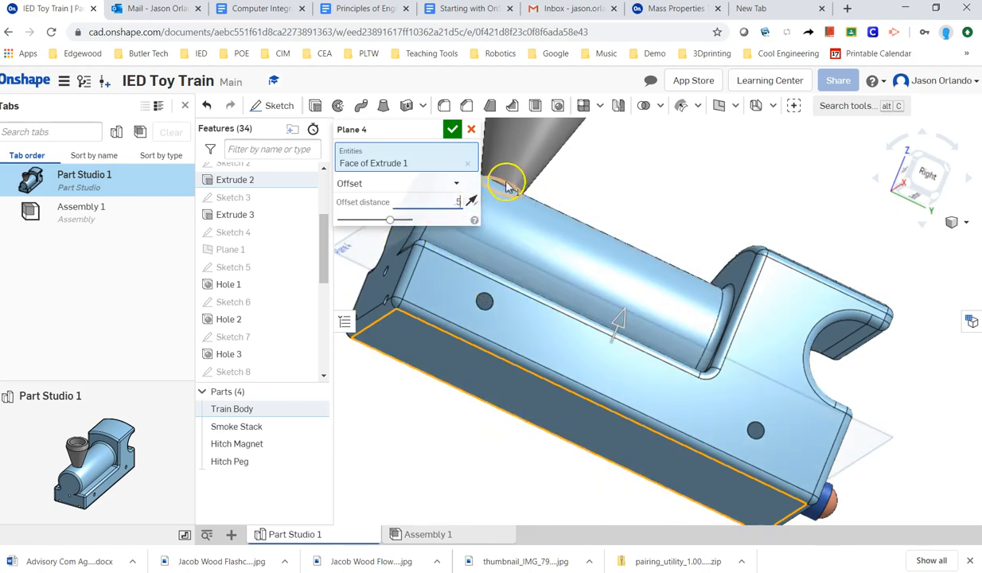
click(452, 130)
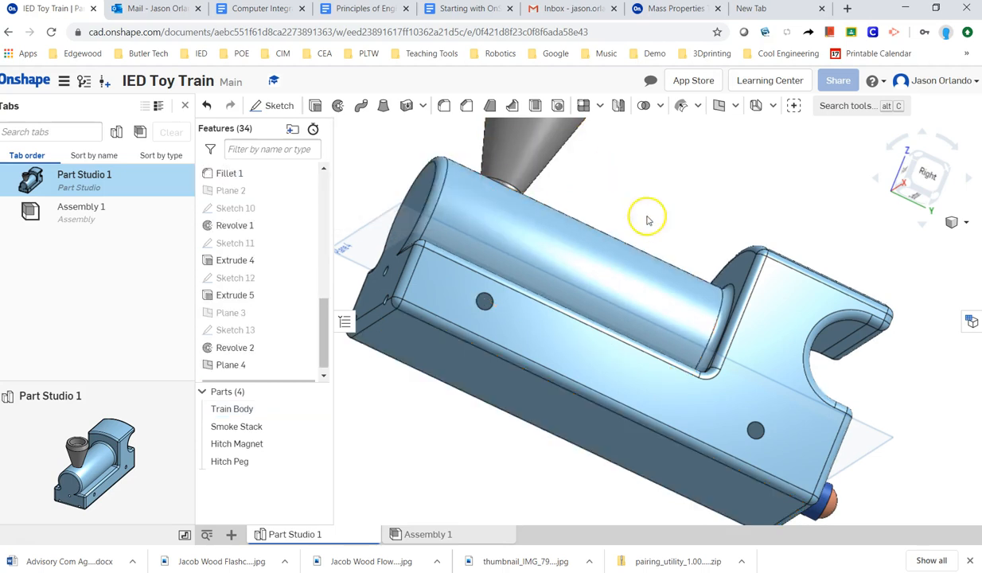
Step: Start a new sketch on the offset plane that cuts through the train body
right_drag(609, 208, 675, 228)
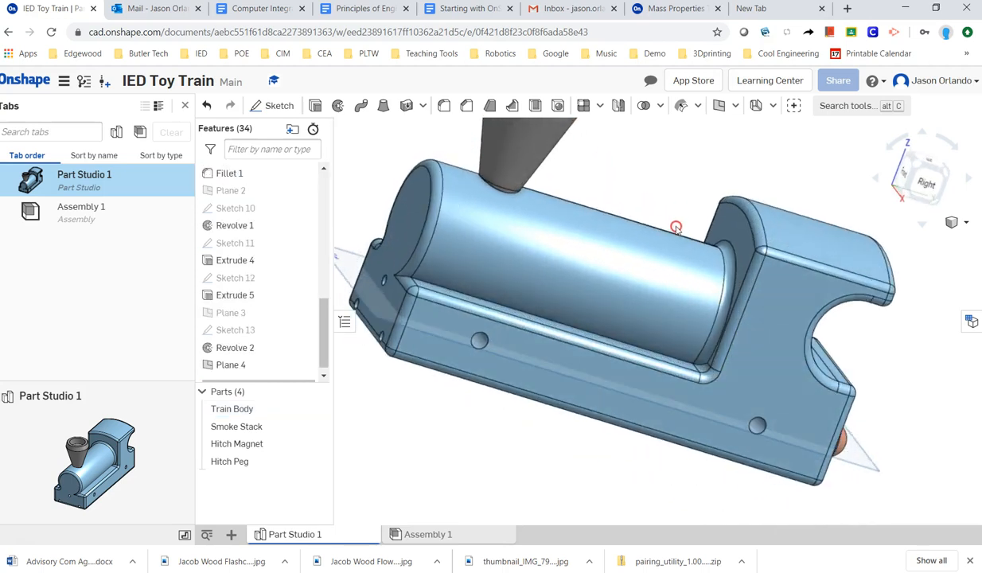
click(276, 105)
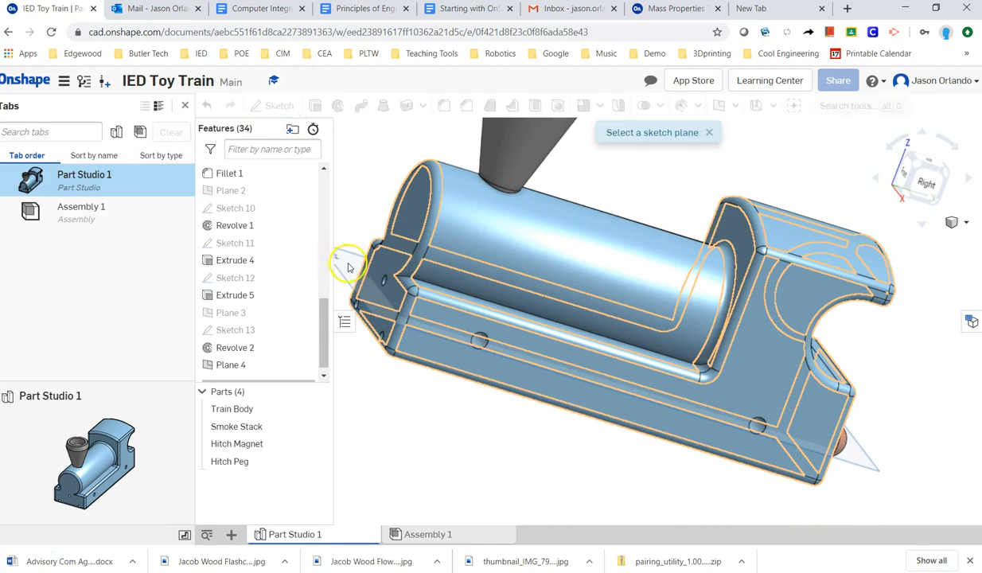
click(344, 281)
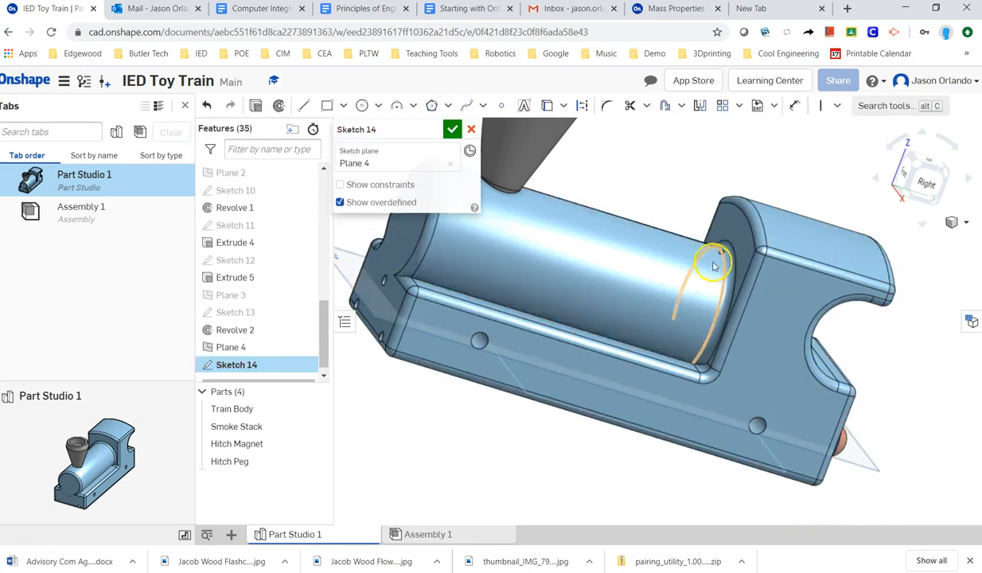
key(n)
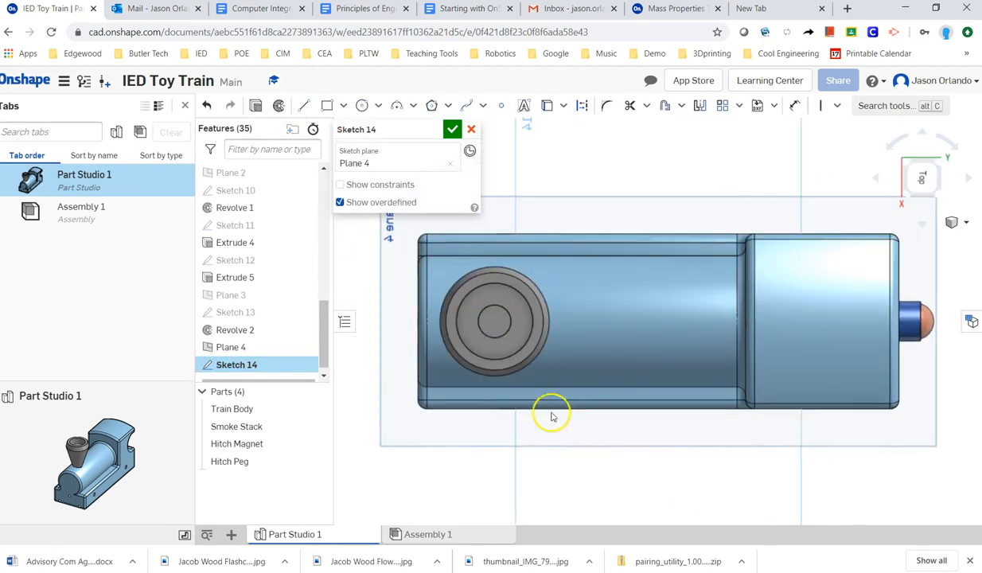
key(shift+7)
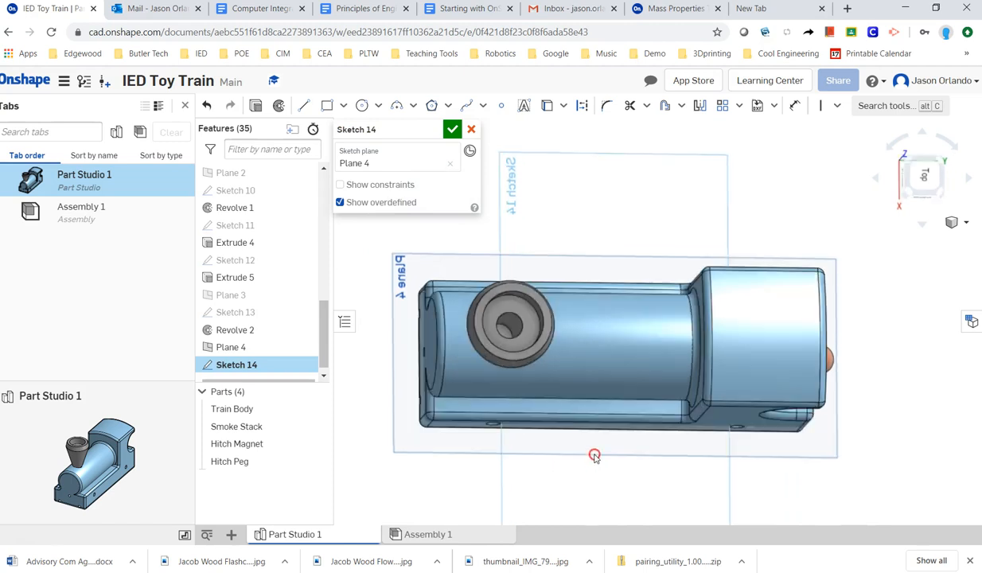
Step: Turn on a section view that cuts the train body at the offset plane, exposing the axle holes
mouse_move(604, 438)
right_down()
mouse_move(601, 426)
mouse_move(596, 438)
mouse_move(608, 425)
right_up()
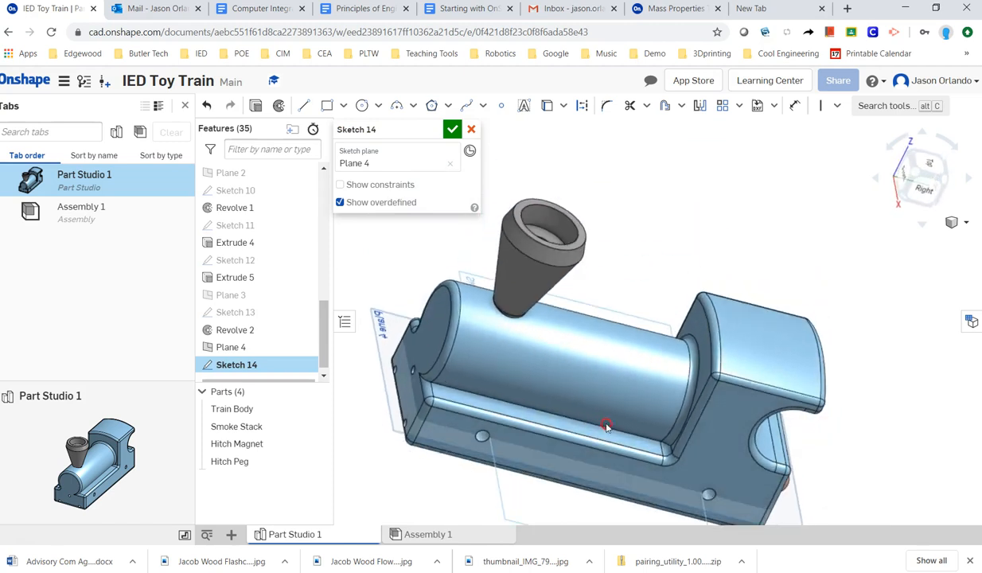
middle_drag(661, 442, 644, 373)
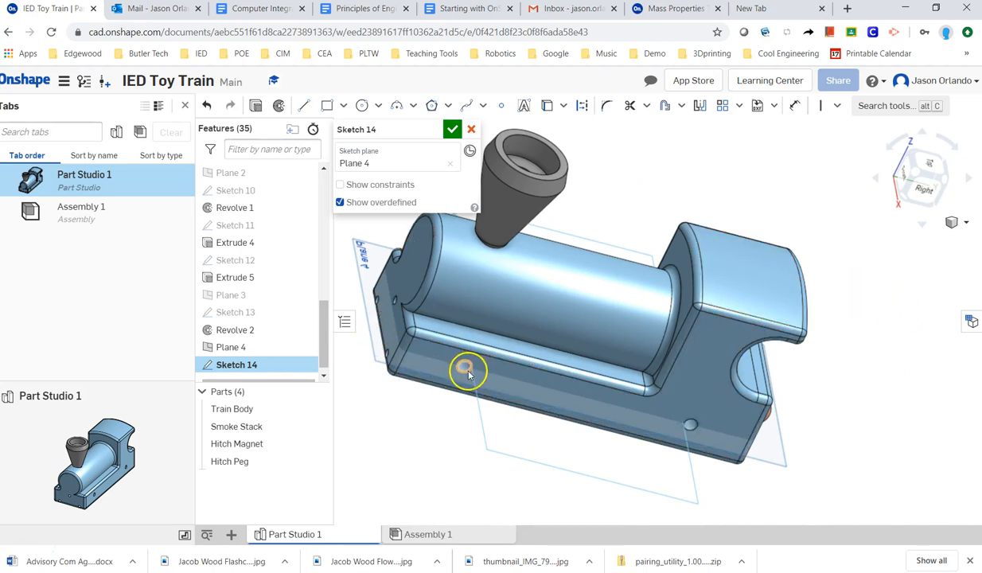
scroll(466, 372, up, 2)
scroll(465, 373, down, 3)
scroll(469, 379, up, 1)
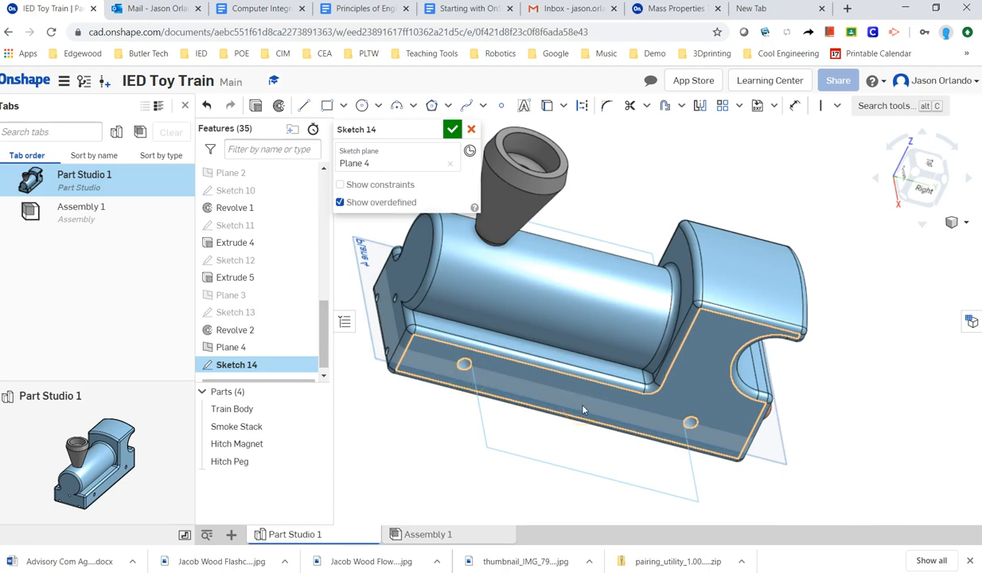
click(967, 224)
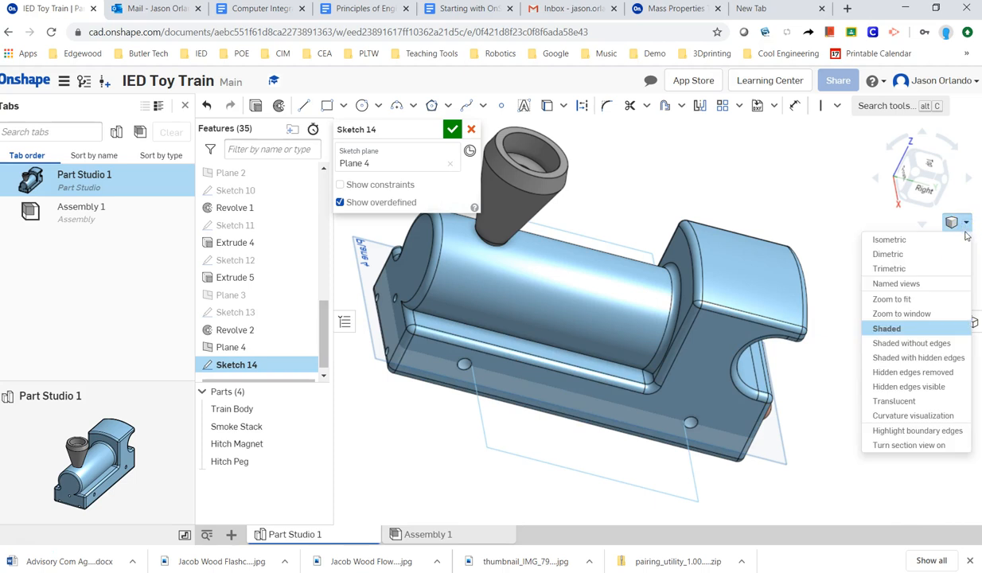
click(919, 446)
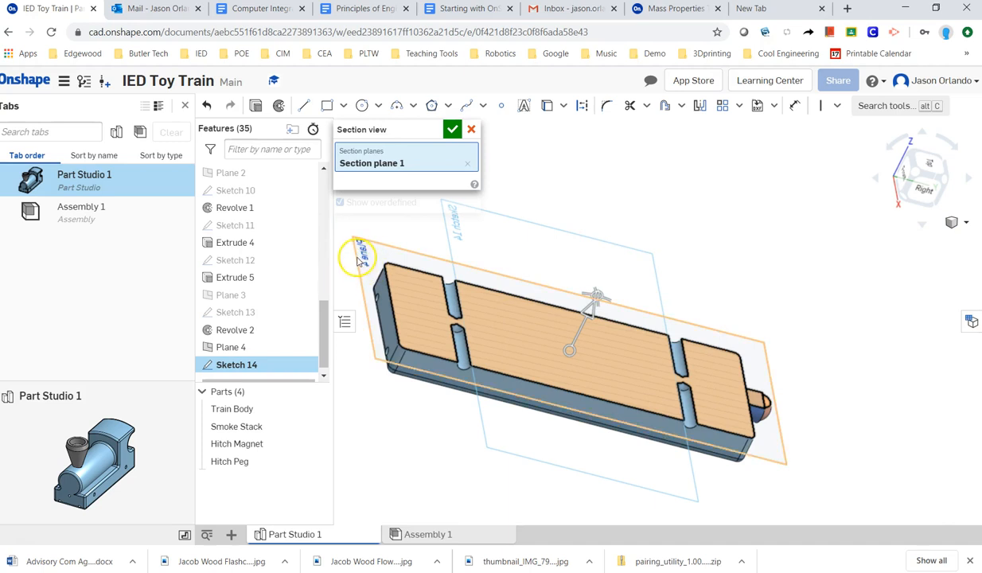
click(467, 167)
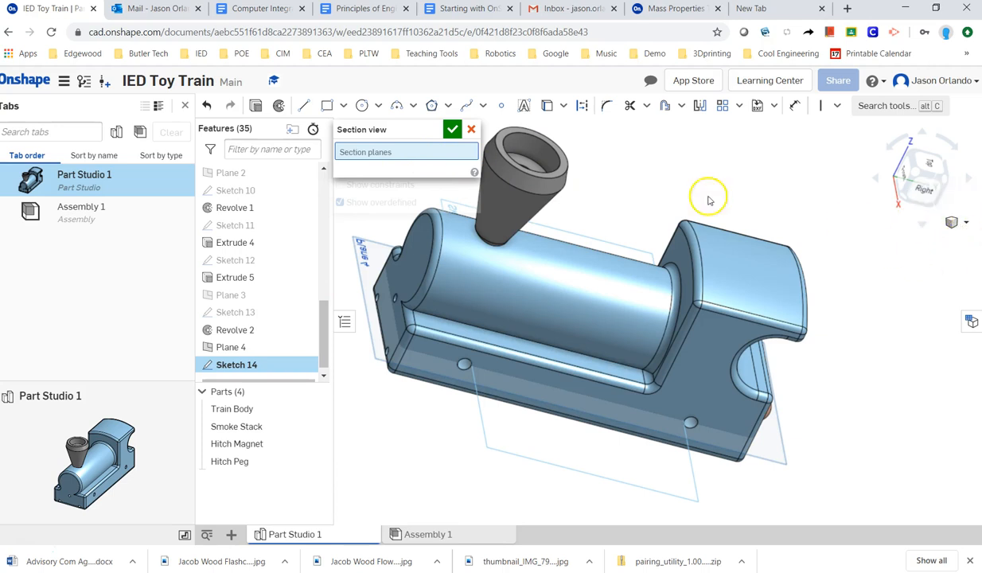
drag(372, 132, 381, 134)
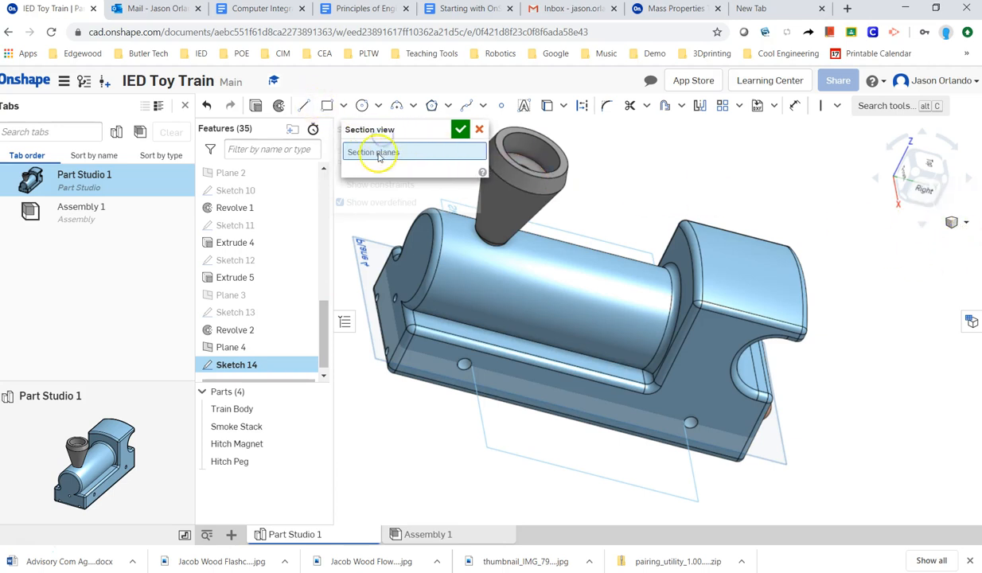
click(371, 352)
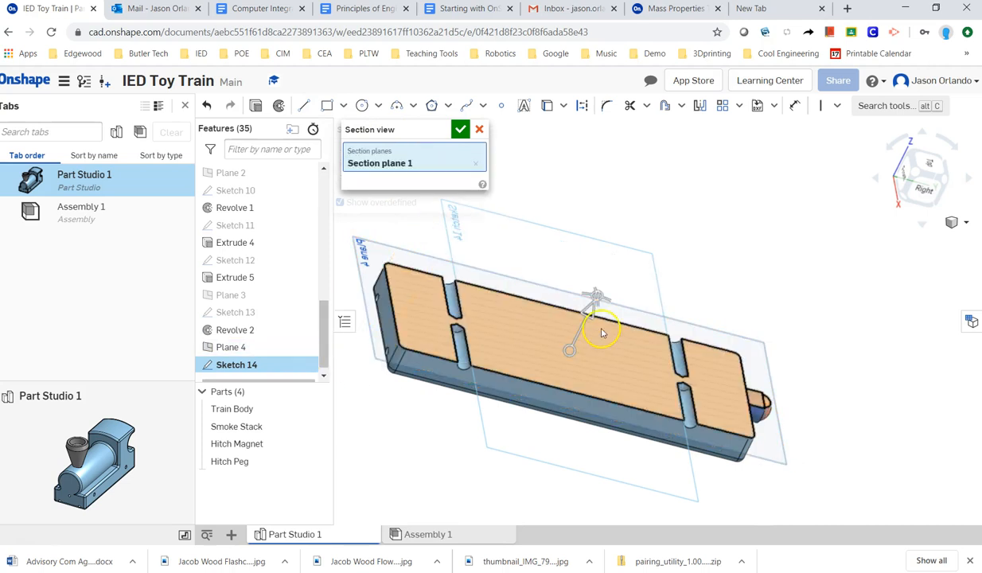
click(460, 129)
right_drag(817, 263, 806, 271)
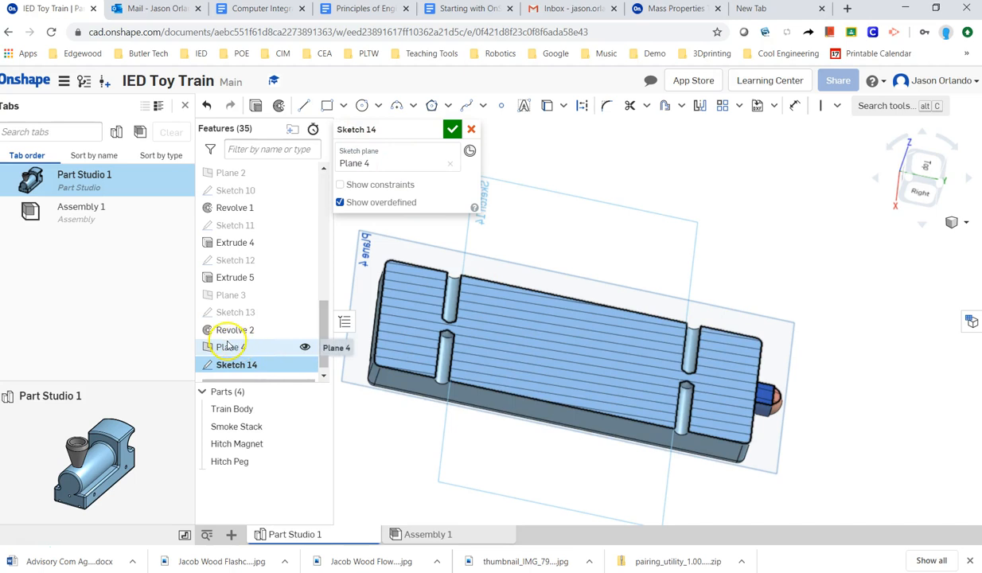
Step: Hide the offset plane and orient the sectioned train body to a rotated Top view
click(305, 349)
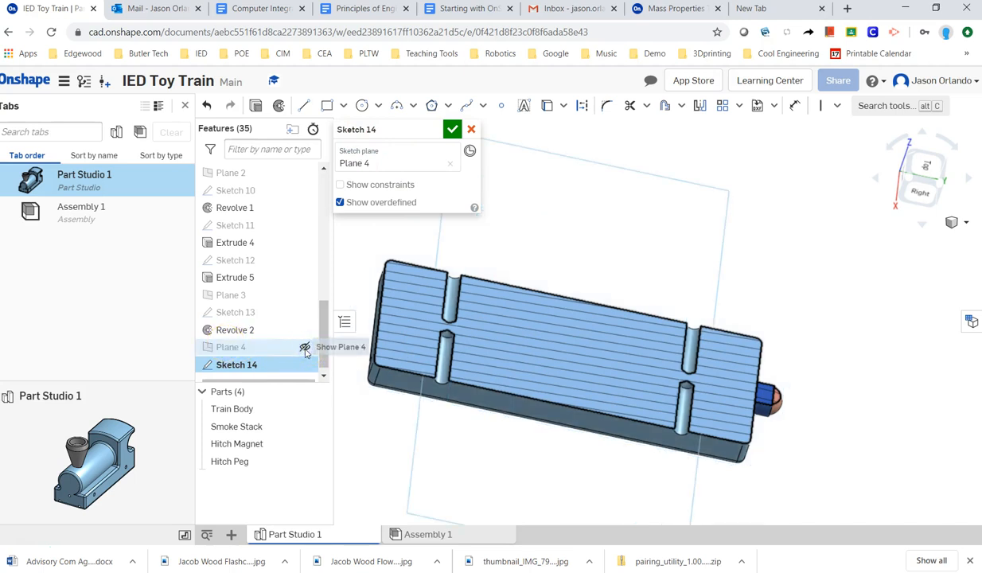
click(935, 171)
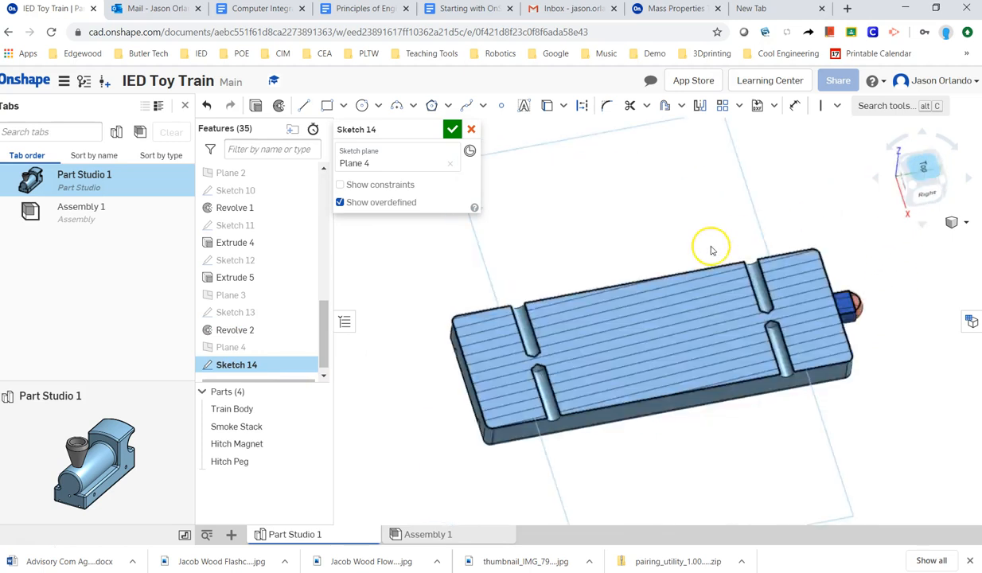
click(961, 150)
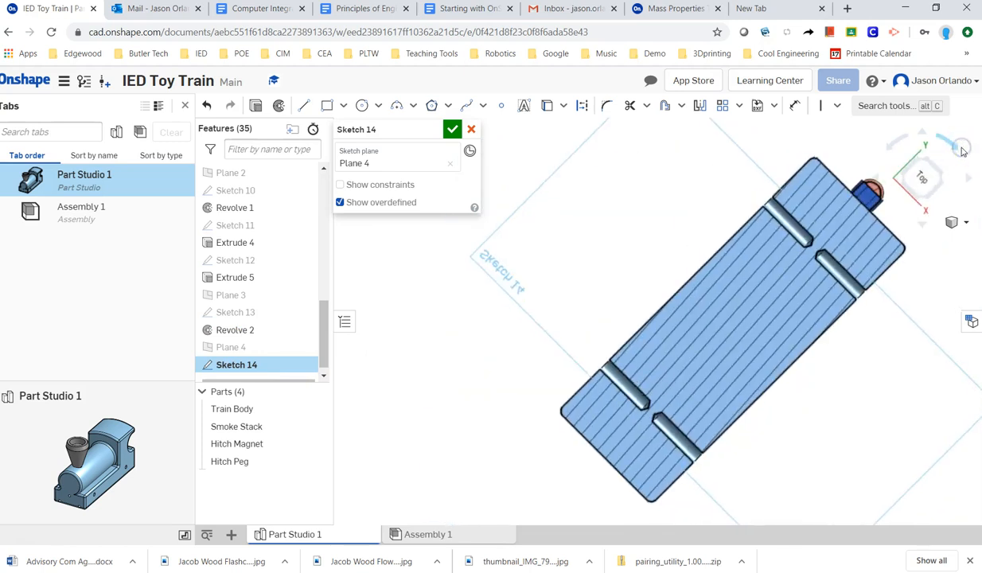
Step: Draw a construction centerline about 1.48 in long from the tip of the axle hole outward past the train body's side
click(961, 151)
middle_drag(732, 410, 468, 314)
scroll(497, 340, down, 2)
scroll(459, 322, up, 6)
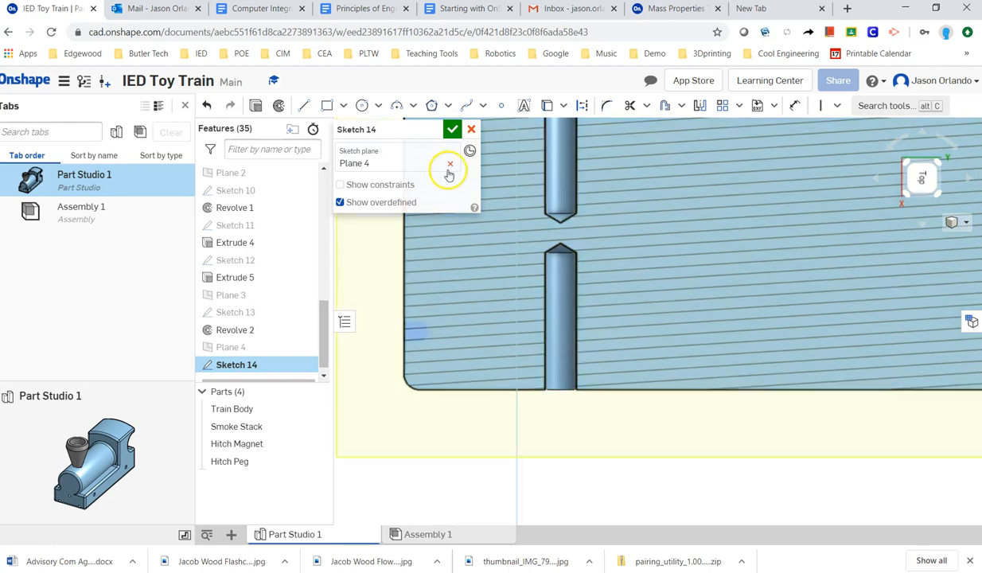
click(304, 106)
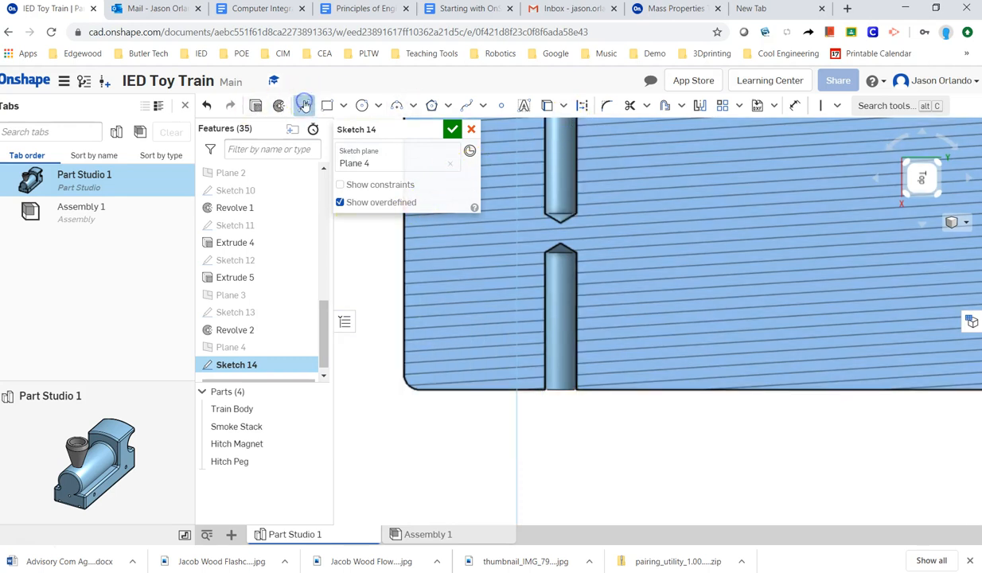
click(584, 109)
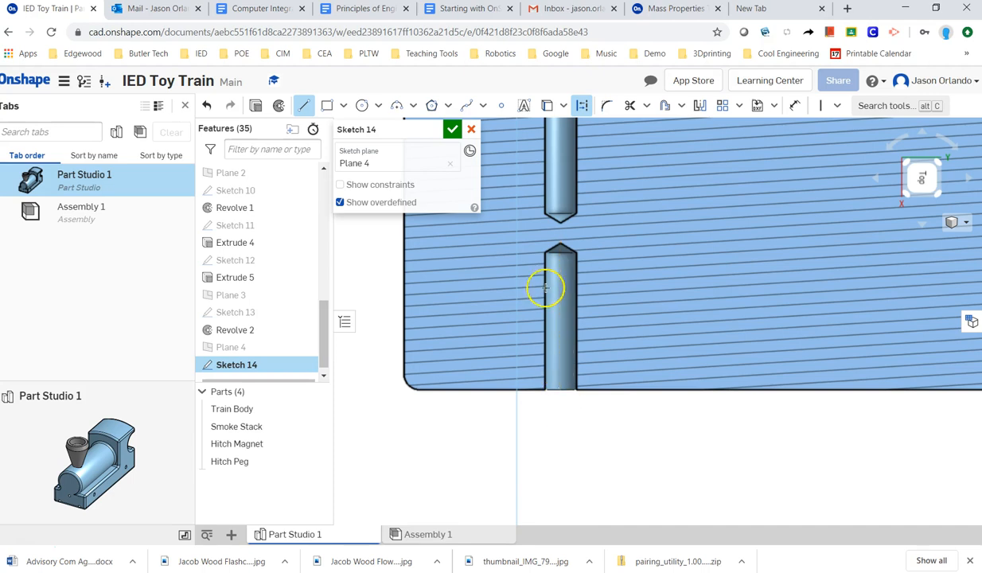
click(560, 246)
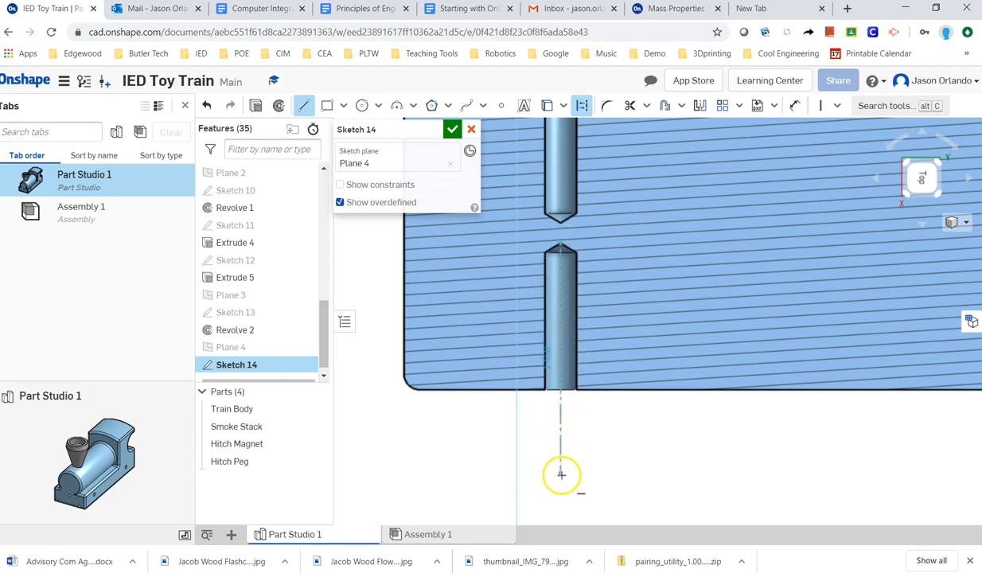
click(563, 475)
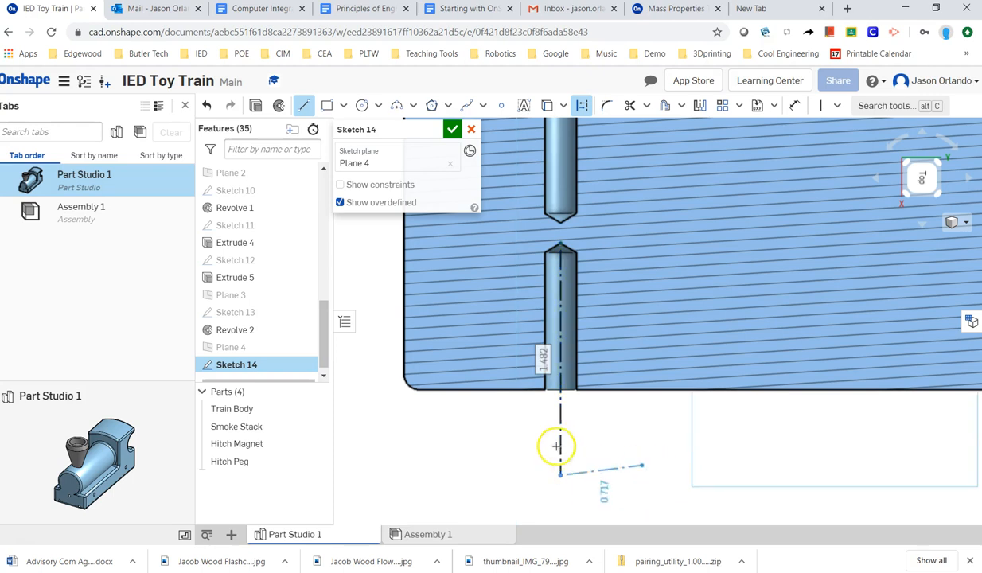
key(Escape)
Step: Project the train body's side edge next to the axle hole opening into the sketch with the Use tool
click(304, 105)
scroll(547, 393, up, 2)
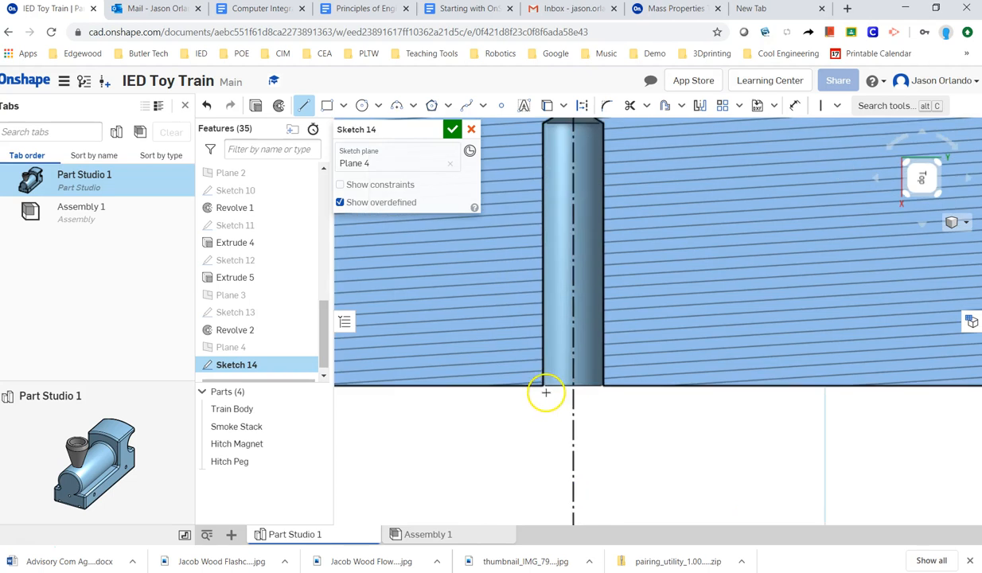
middle_drag(552, 399, 572, 405)
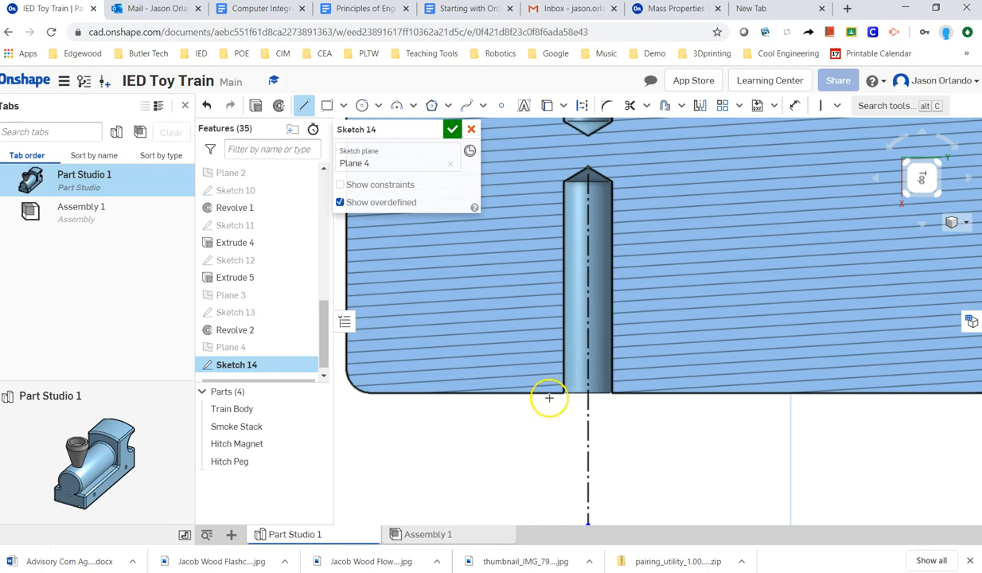
scroll(555, 399, up, 2)
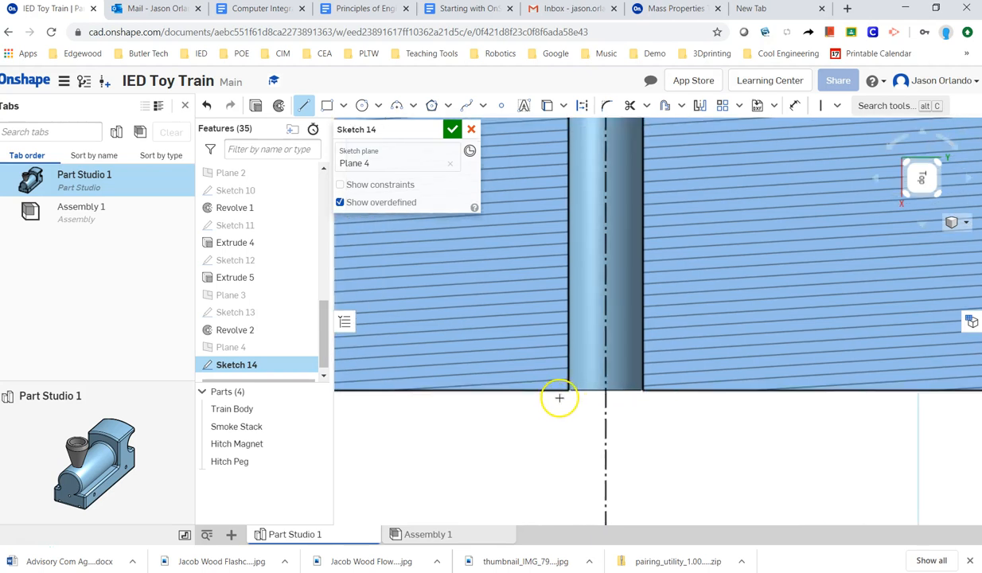
scroll(605, 418, down, 3)
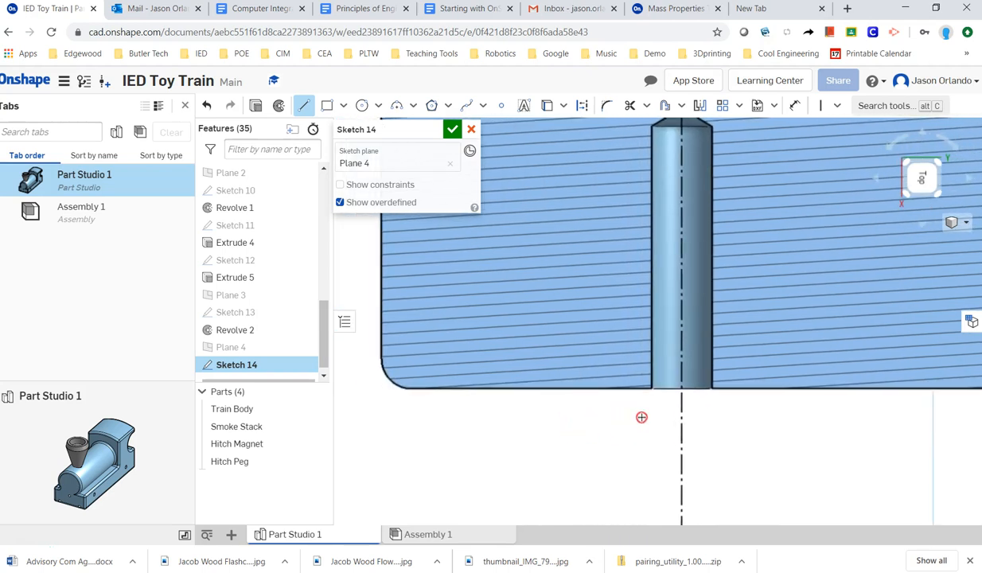
middle_drag(623, 414, 607, 409)
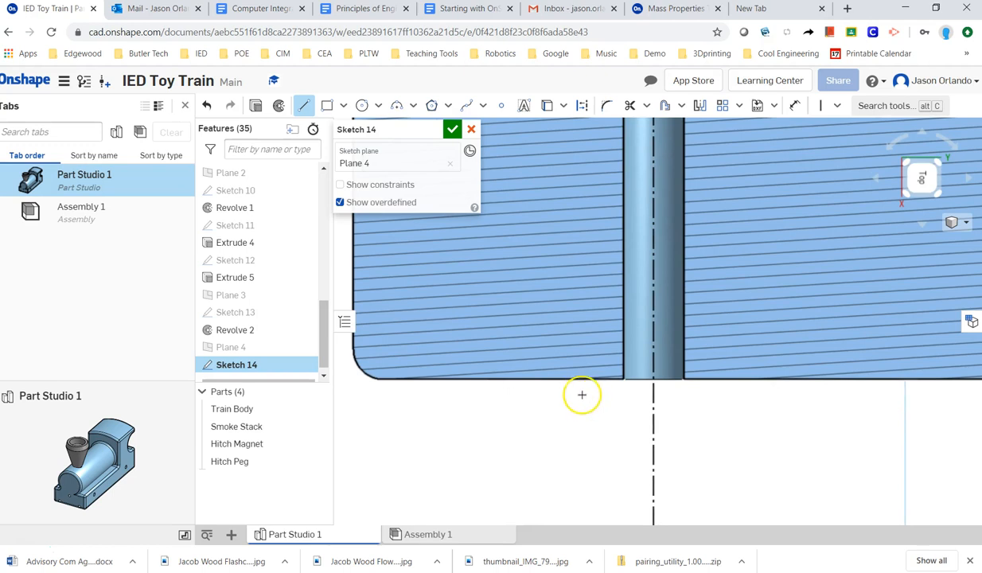
click(326, 105)
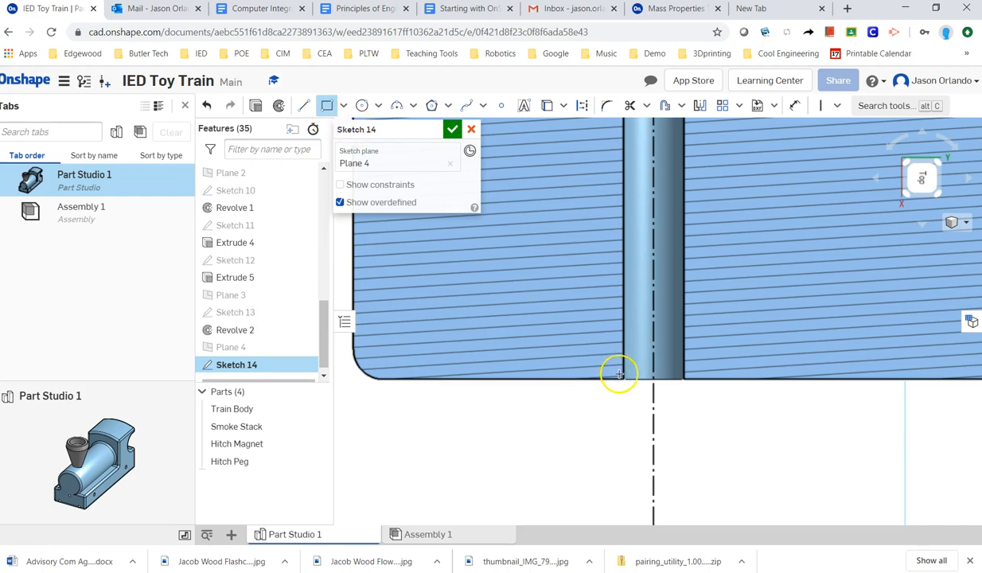
click(546, 105)
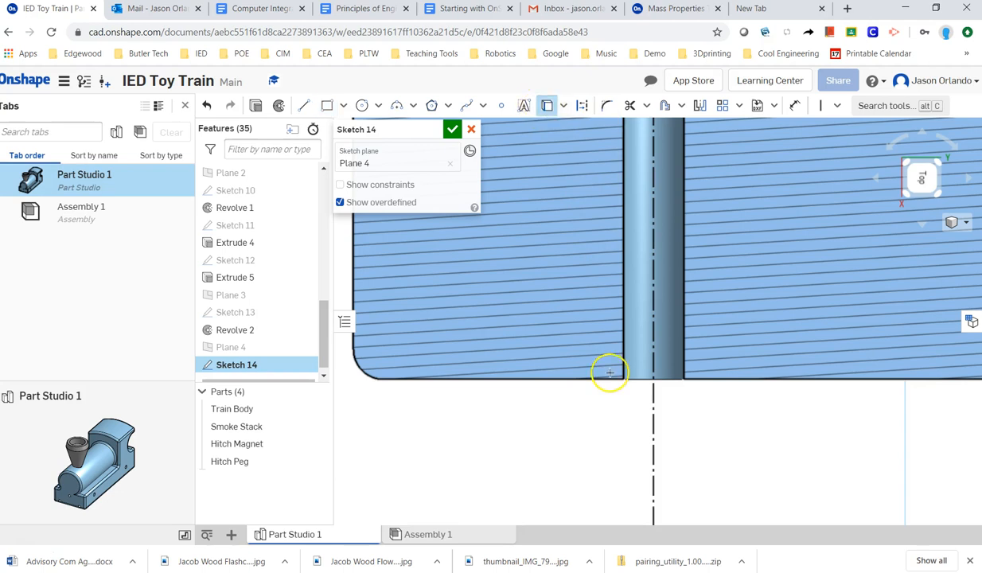
click(603, 379)
Step: Draw a rectangle about 0.7 by 0.14 in against the projected edge, between the rounded body corner and the axle hole
click(327, 105)
click(612, 380)
scroll(445, 427, up, 1)
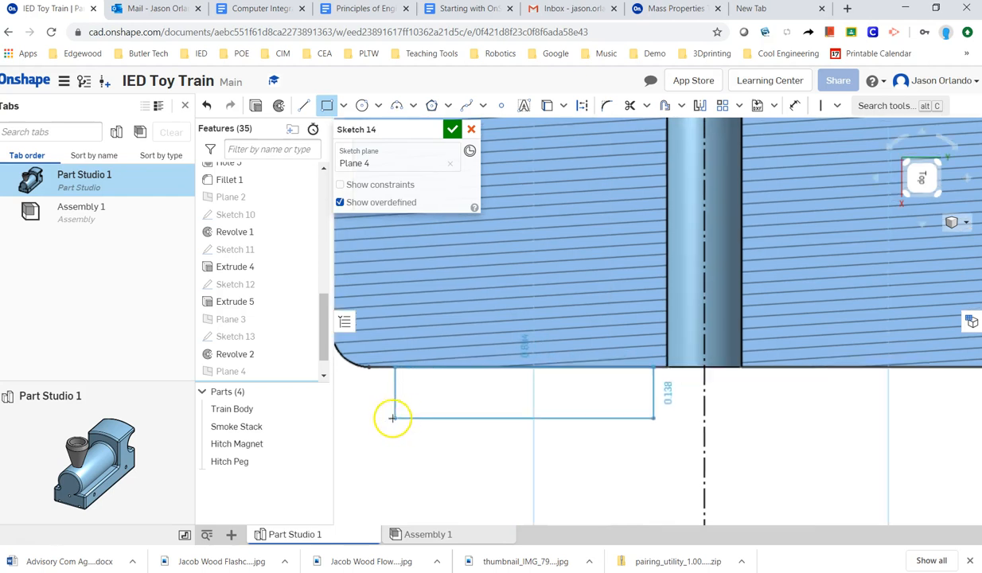
click(393, 417)
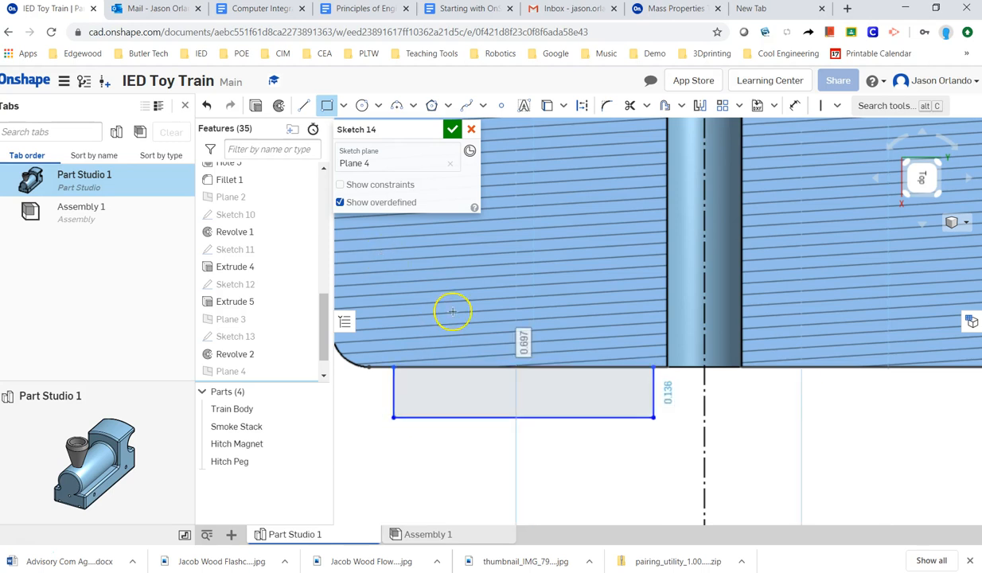
Step: Draw a smaller rectangle about 0.41 by 0.065 in inside the outer edge and trim away its outer side to form a notch
click(444, 417)
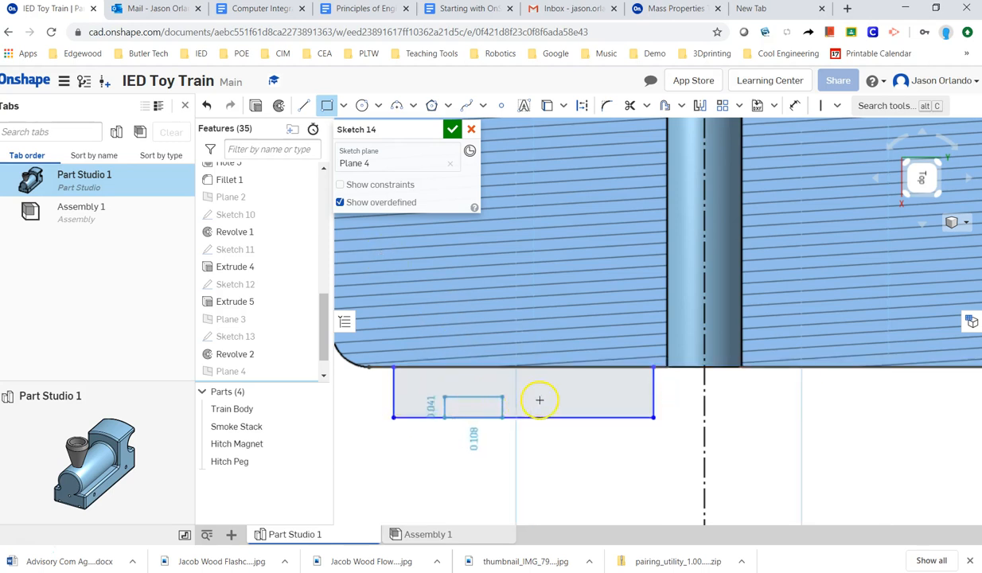
click(598, 393)
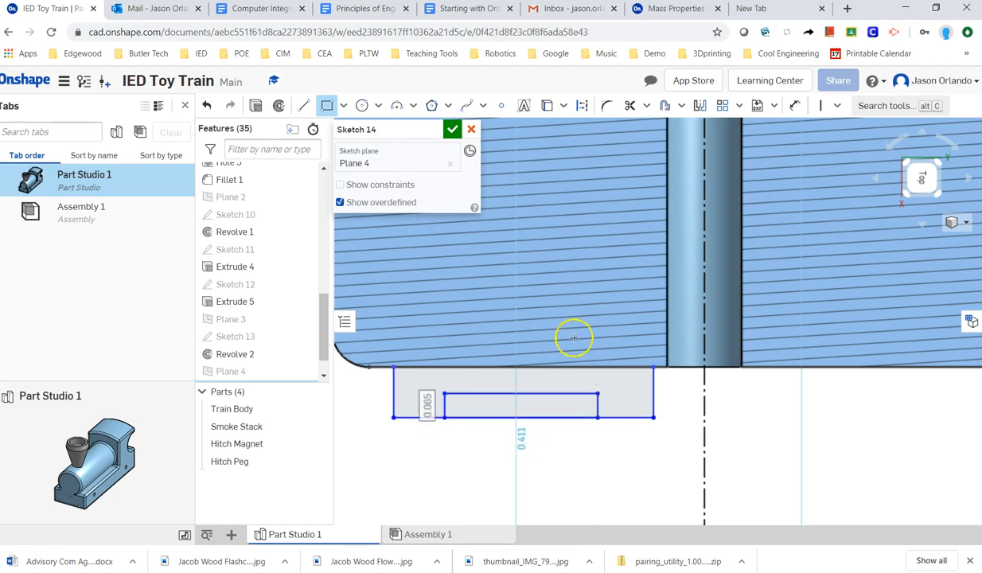
click(629, 105)
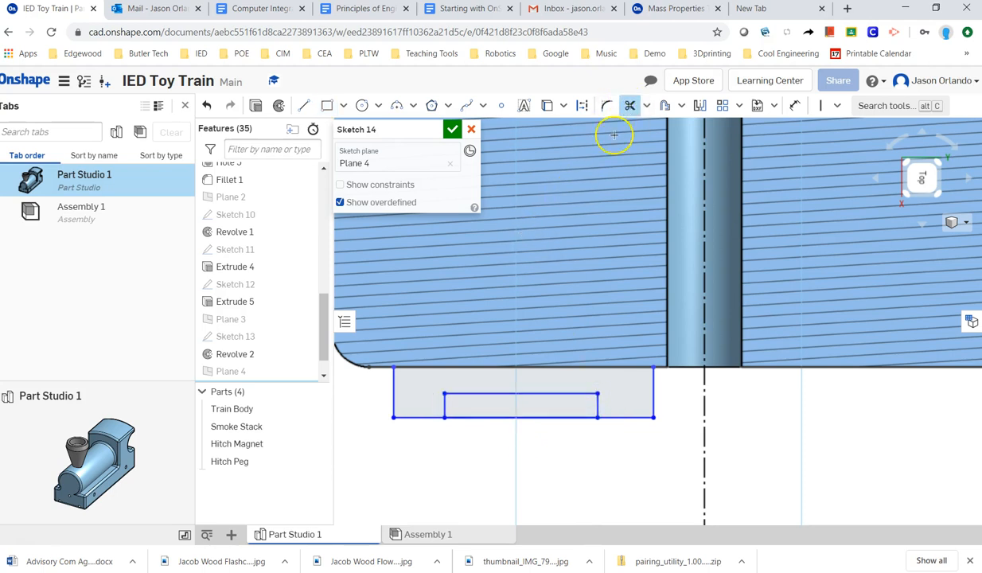
click(498, 416)
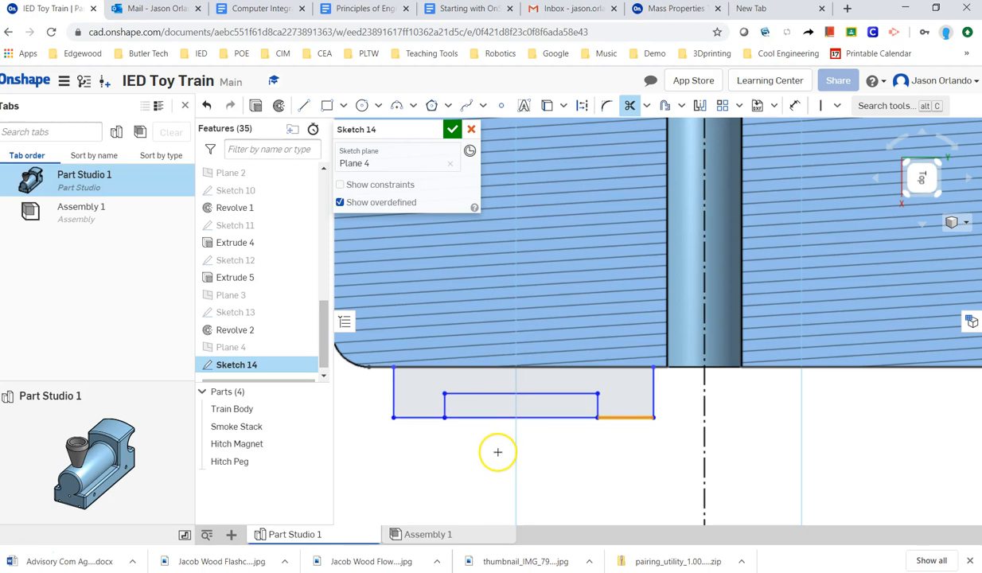
click(471, 418)
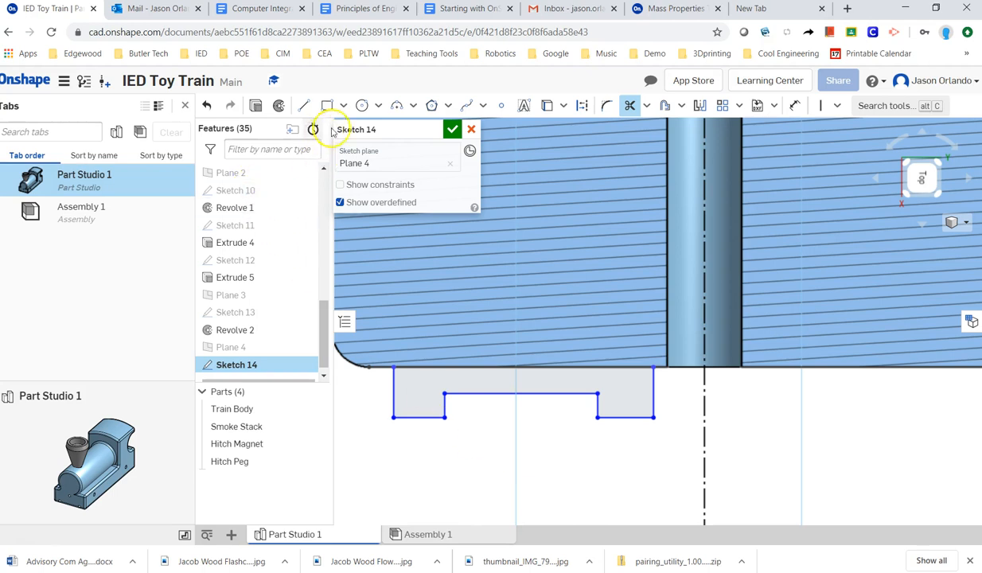
Step: Add an arc of about 0.068 in radius across the profile's end farthest from the centerline and trim away the straight line there
click(397, 107)
drag(394, 367, 393, 418)
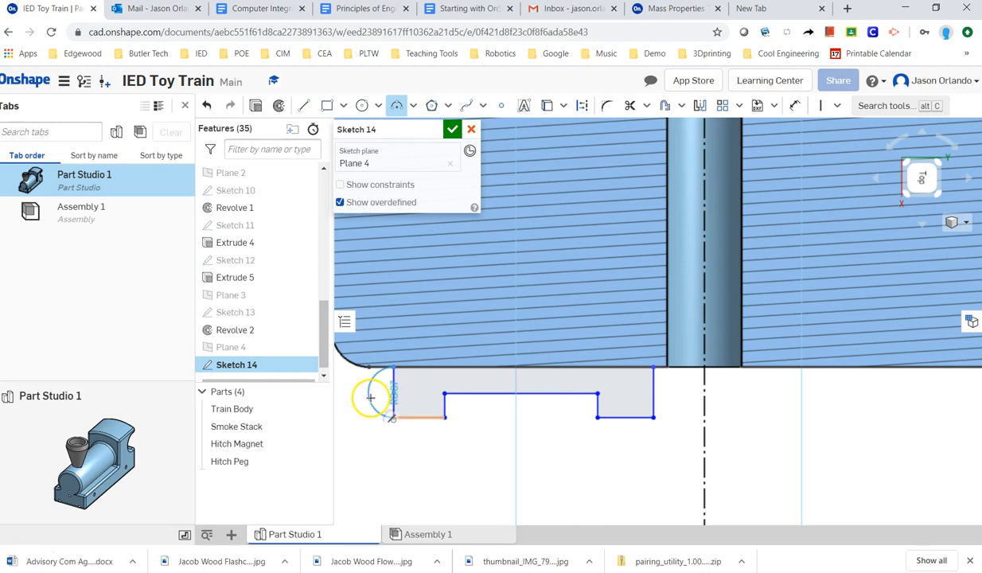
click(369, 397)
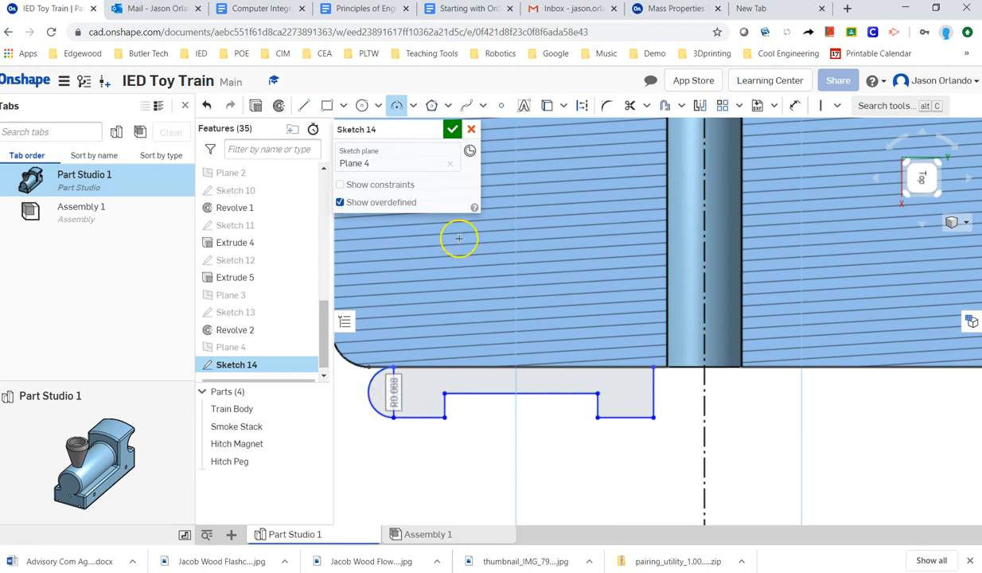
click(629, 105)
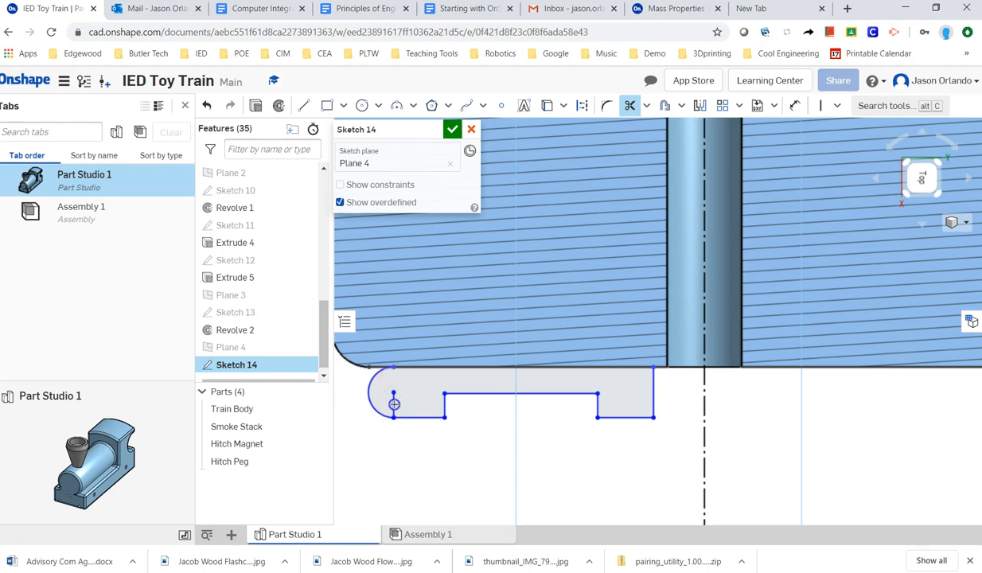
click(393, 403)
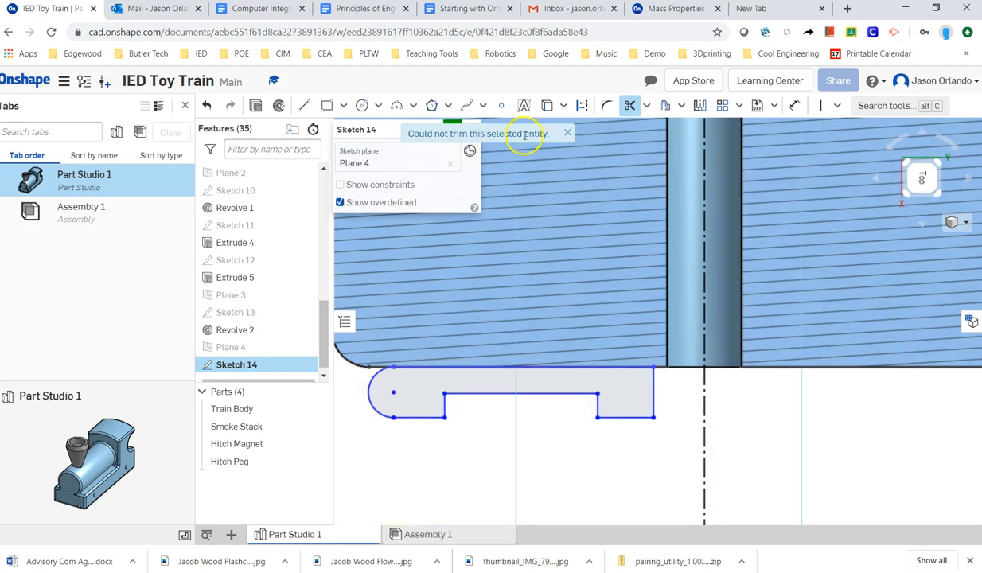
key(Escape)
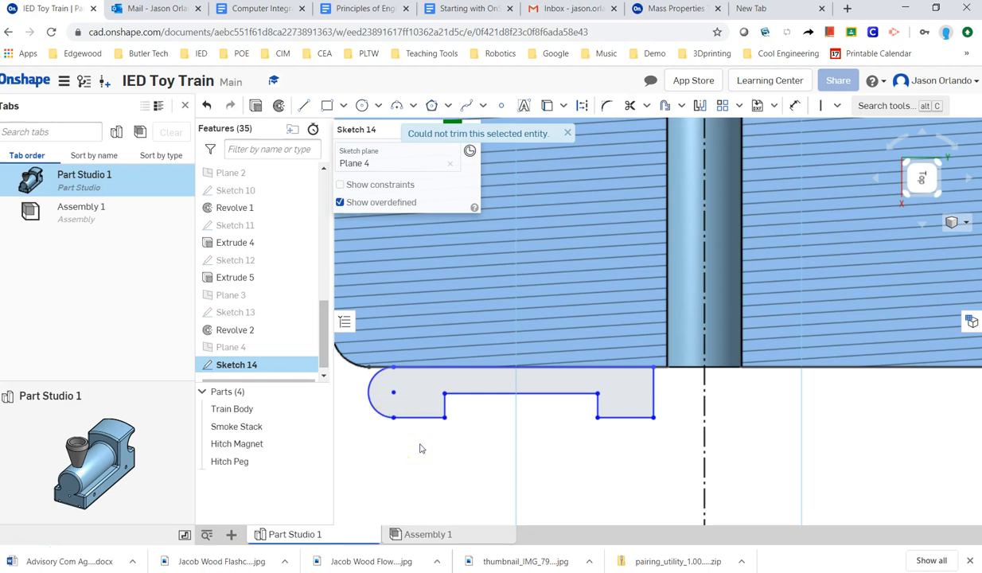
click(420, 399)
click(555, 441)
key(alt+p)
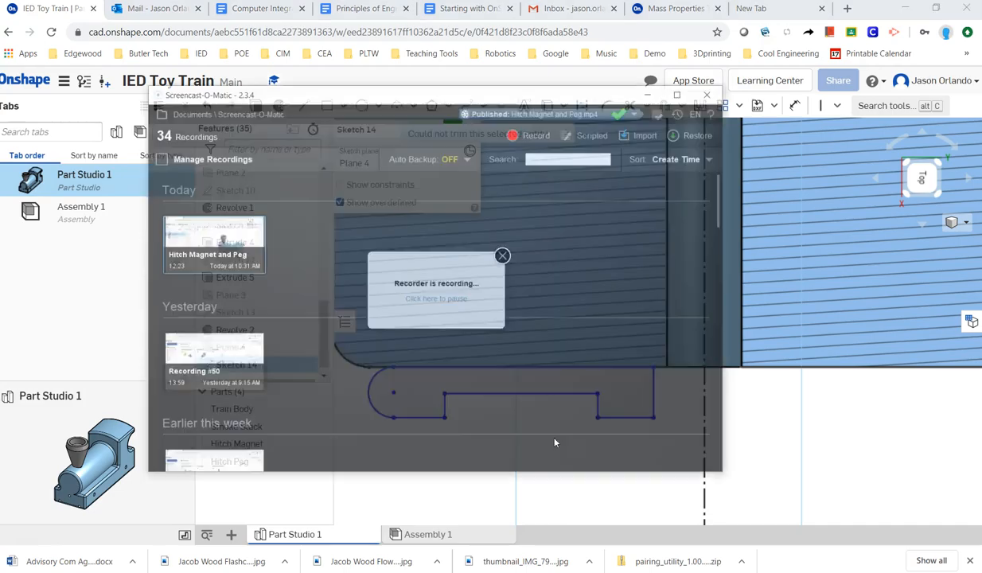
key(alt+Tab)
key(Tab)
click(568, 352)
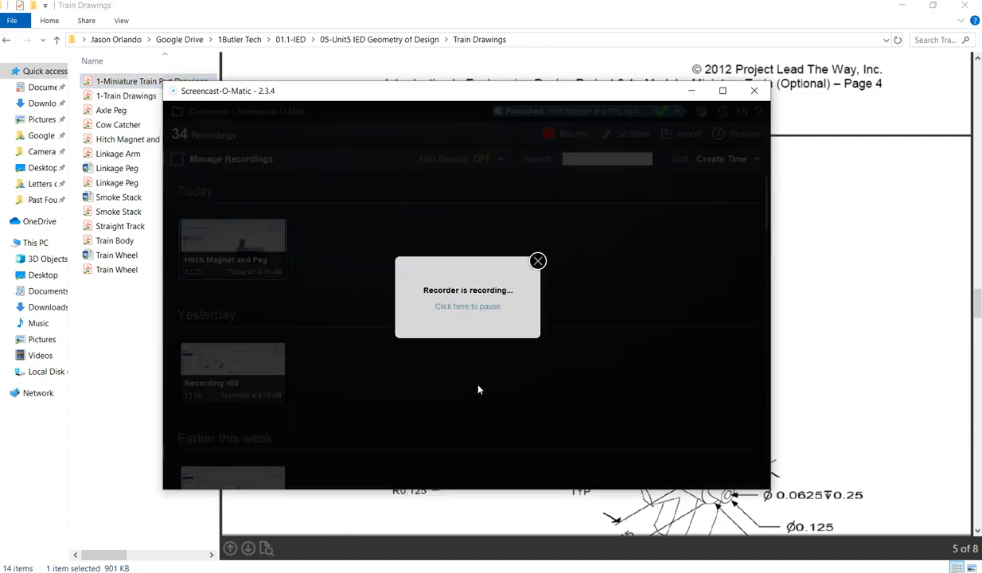
key(alt+Tab)
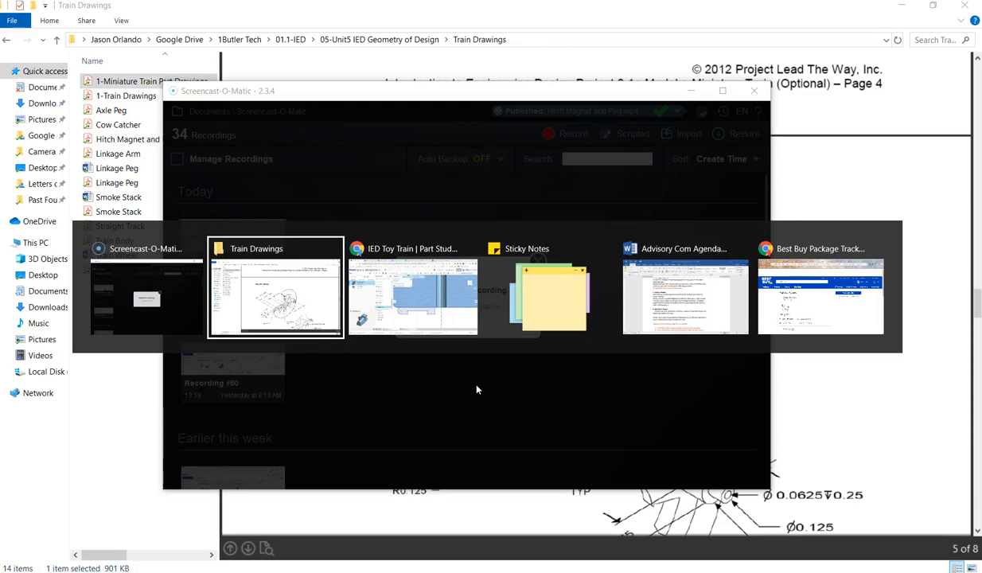
key(alt+Tab)
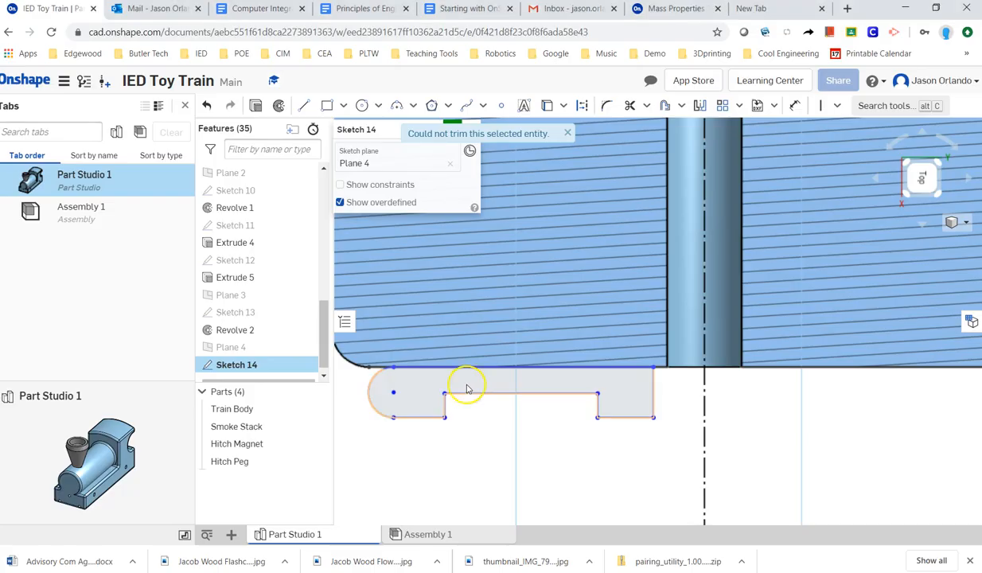
Step: Dimension the notch side nearest the axle hole at 0.25 in from the construction centerline
click(794, 105)
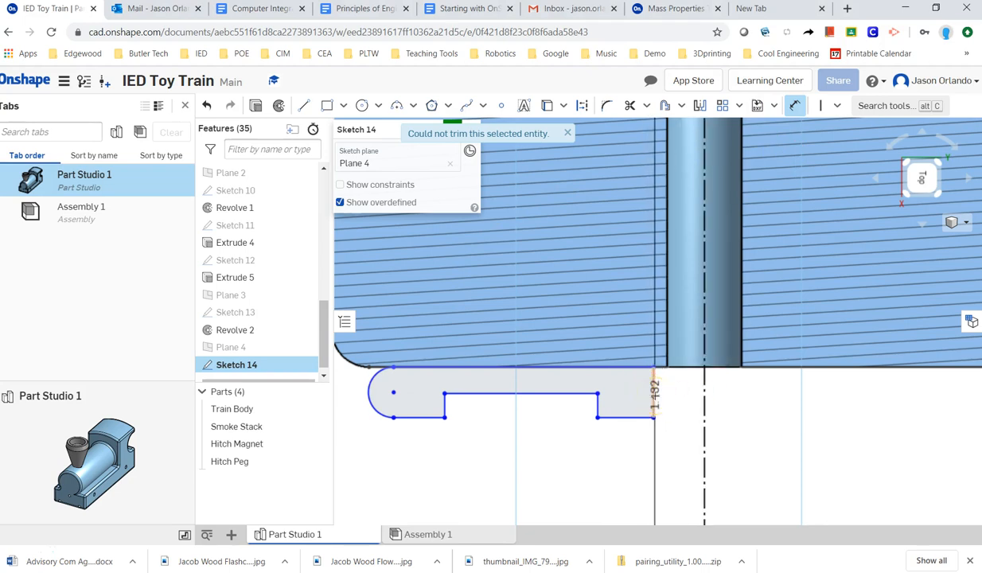
click(597, 402)
click(641, 465)
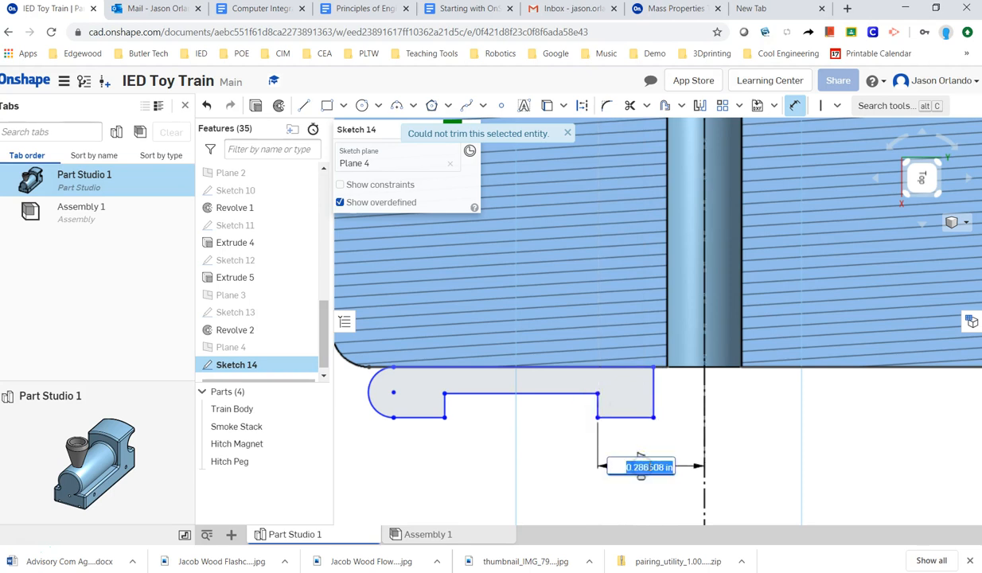
text(0.25)
key(Return)
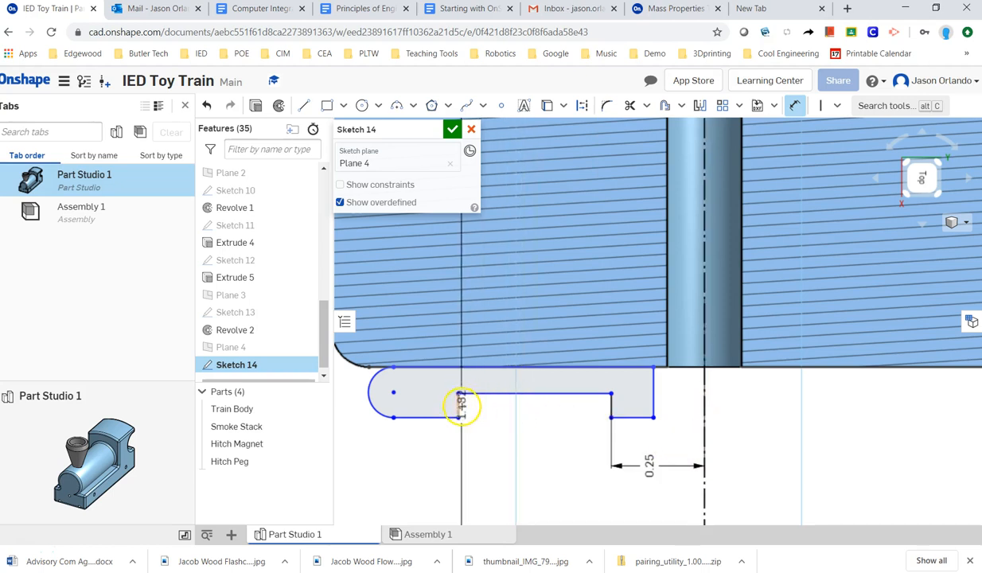
Step: Dimension the notch side farthest from the axle hole at 0.75 in from the construction centerline
click(458, 406)
click(583, 498)
key(BackSpace)
text(0.75)
key(Return)
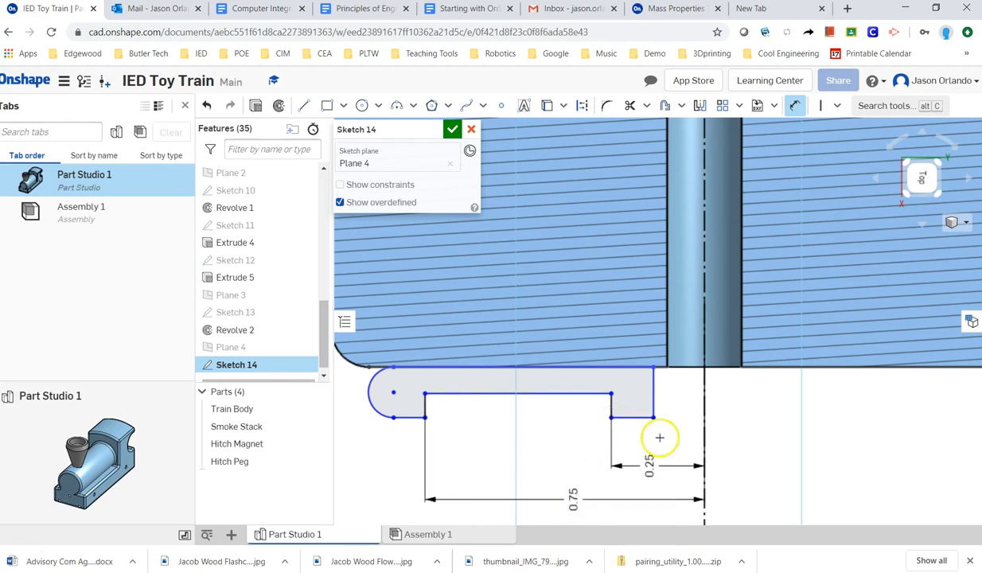
Step: Dimension the end arc's center point at 1 in from the construction centerline
click(703, 439)
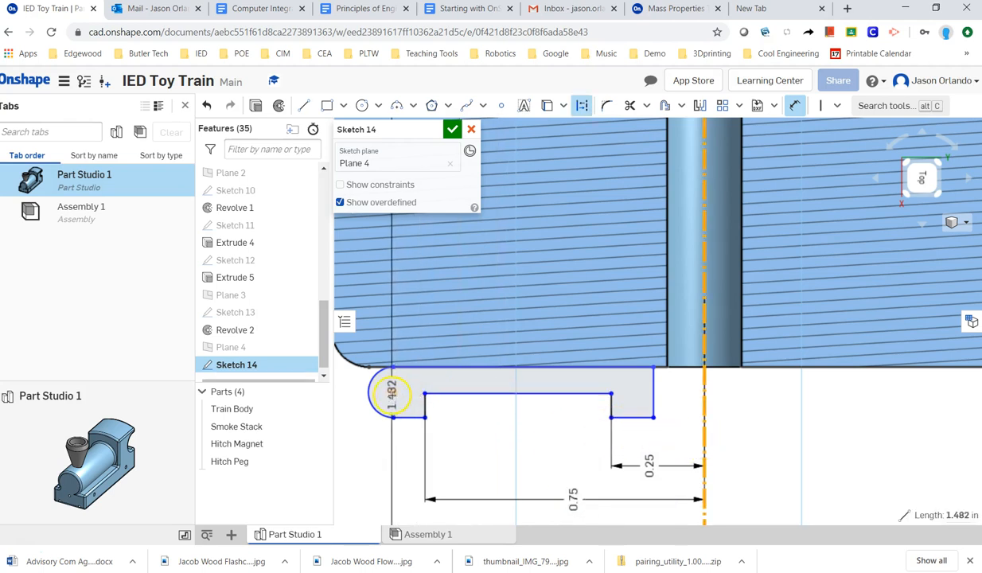
click(393, 392)
scroll(464, 407, up, 2)
scroll(495, 460, down, 3)
middle_drag(502, 453, 504, 419)
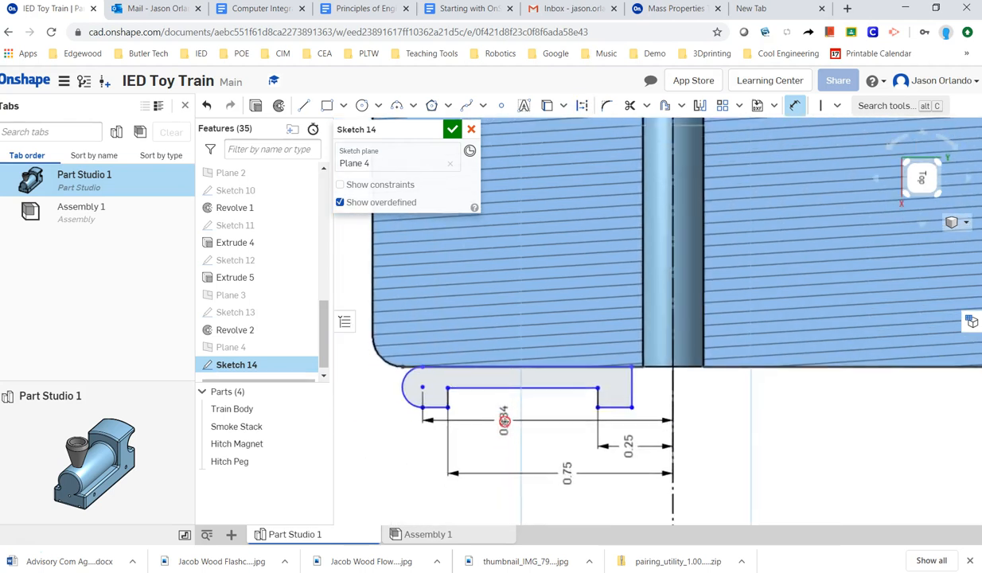
click(541, 505)
text(1)
key(Return)
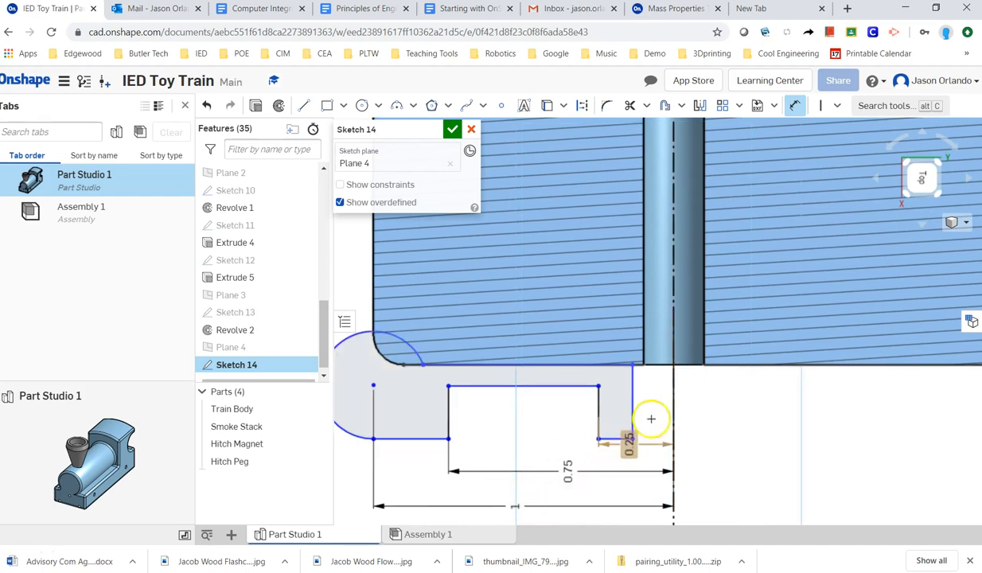
Step: Consult the wheel drawing in the Train Drawings folder and dimension the profile edge nearest the axle hole at 0.14 in from the construction centerline
key(alt+Tab)
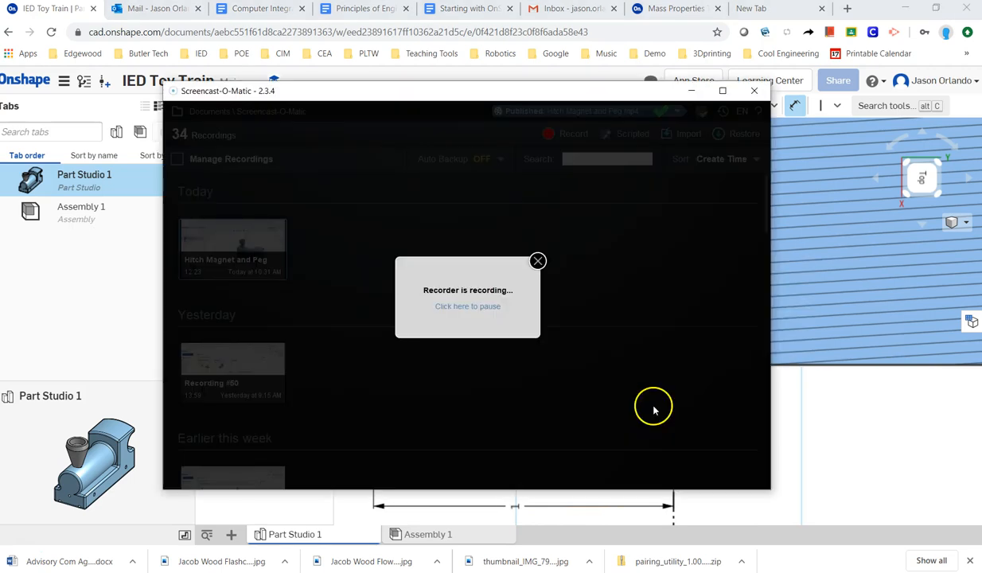
key(alt+Tab)
key(alt+Tab)
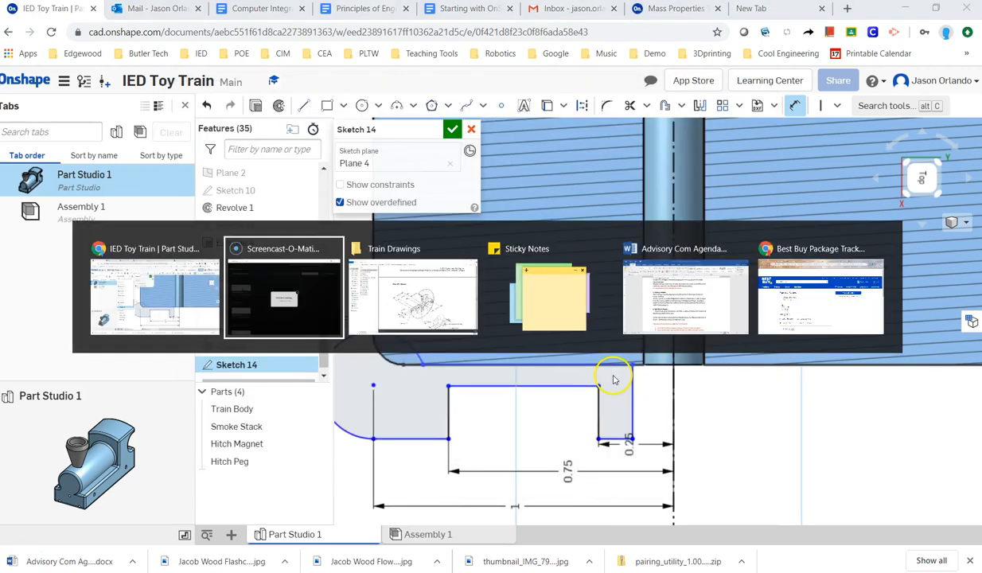
key(alt+Tab)
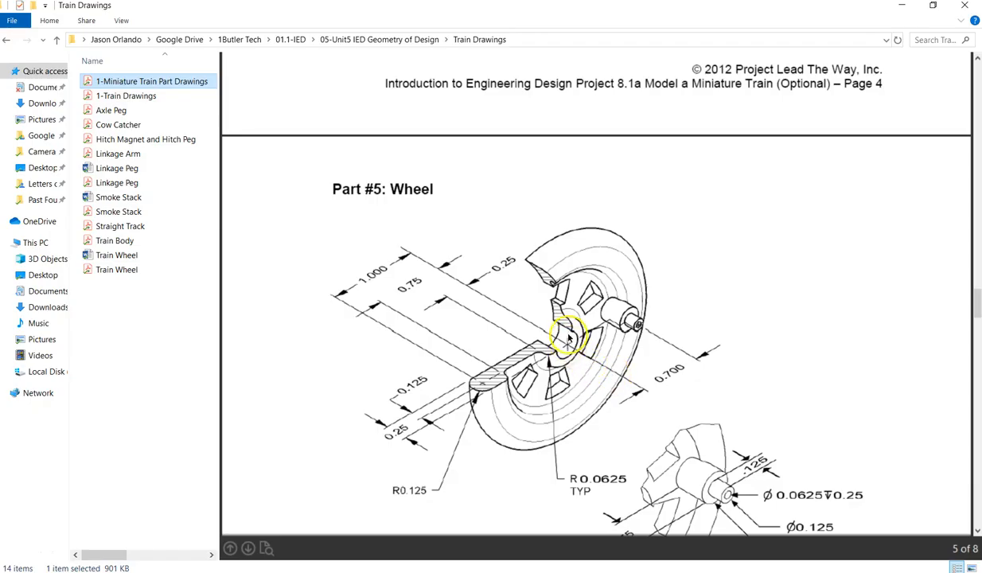
scroll(633, 370, down, 5)
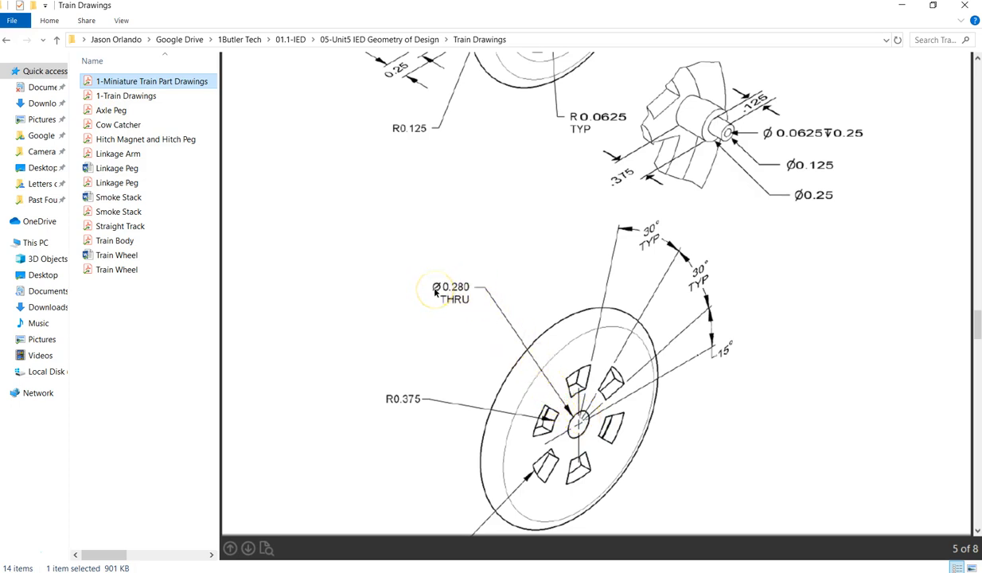
key(alt+Tab)
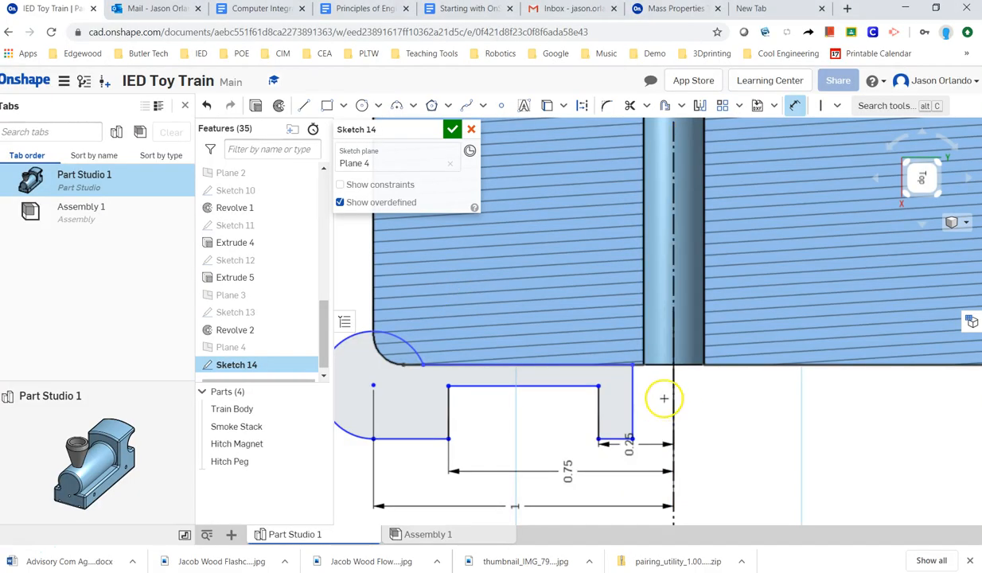
click(633, 403)
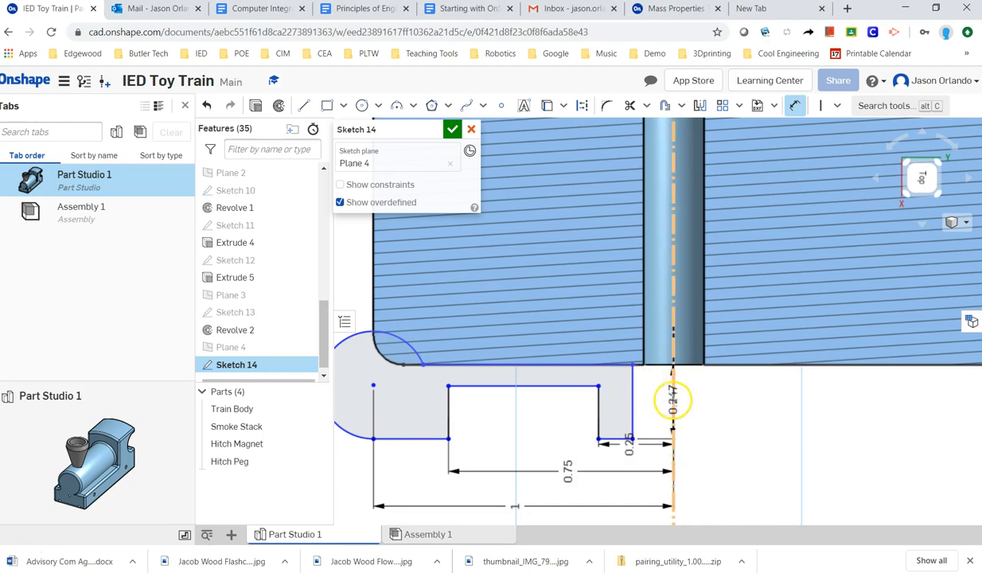
click(672, 396)
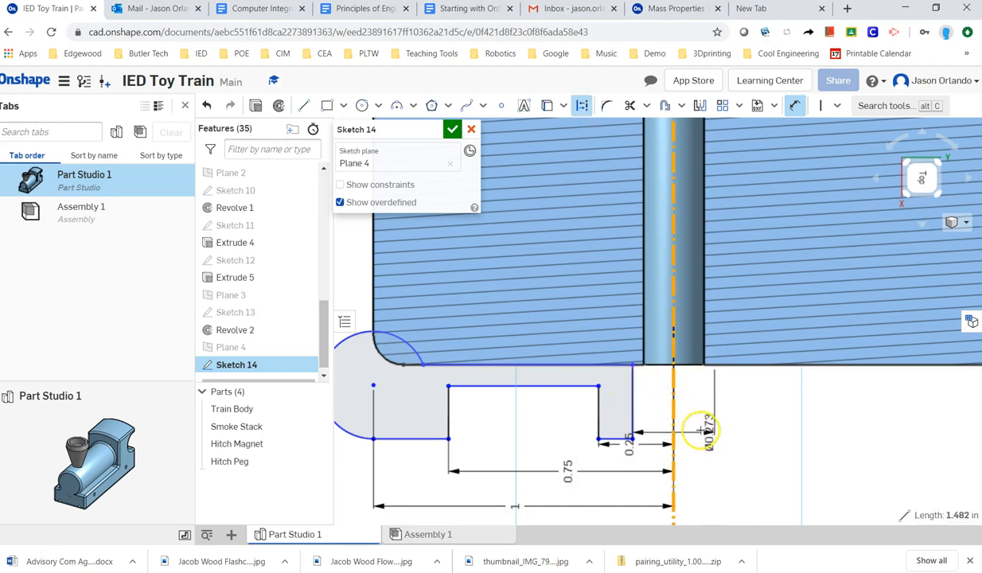
drag(732, 420, 654, 404)
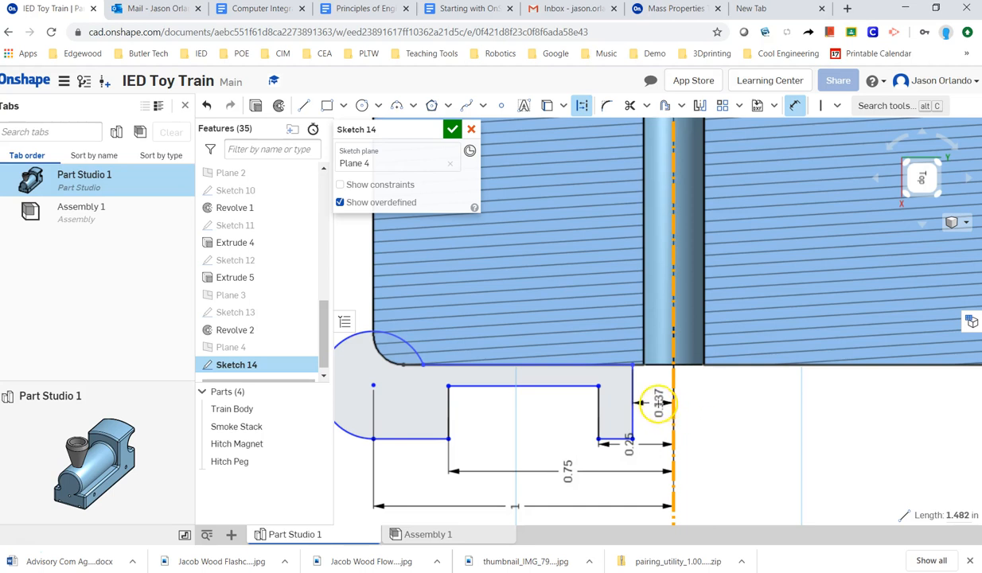
click(658, 404)
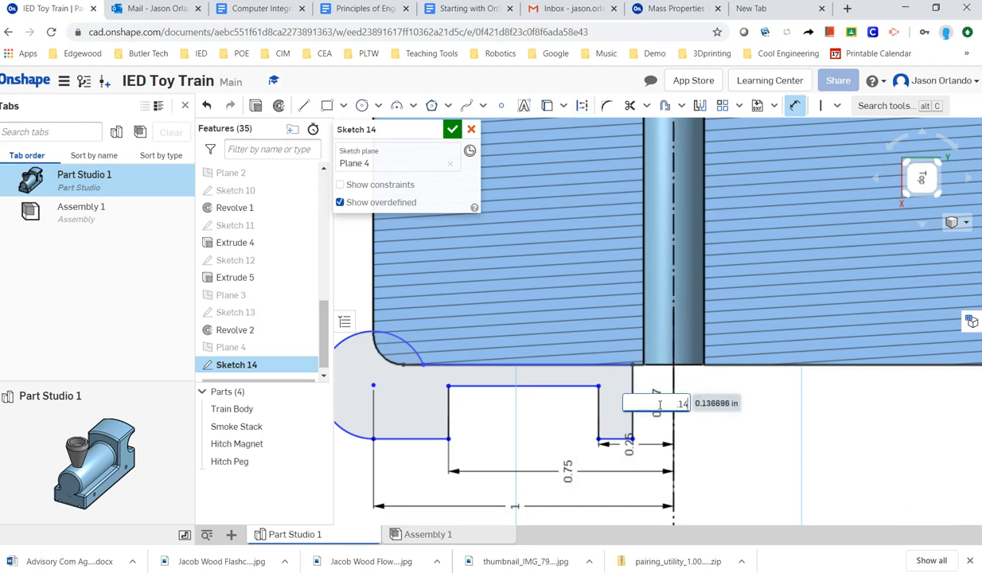
text(.14)
key(Return)
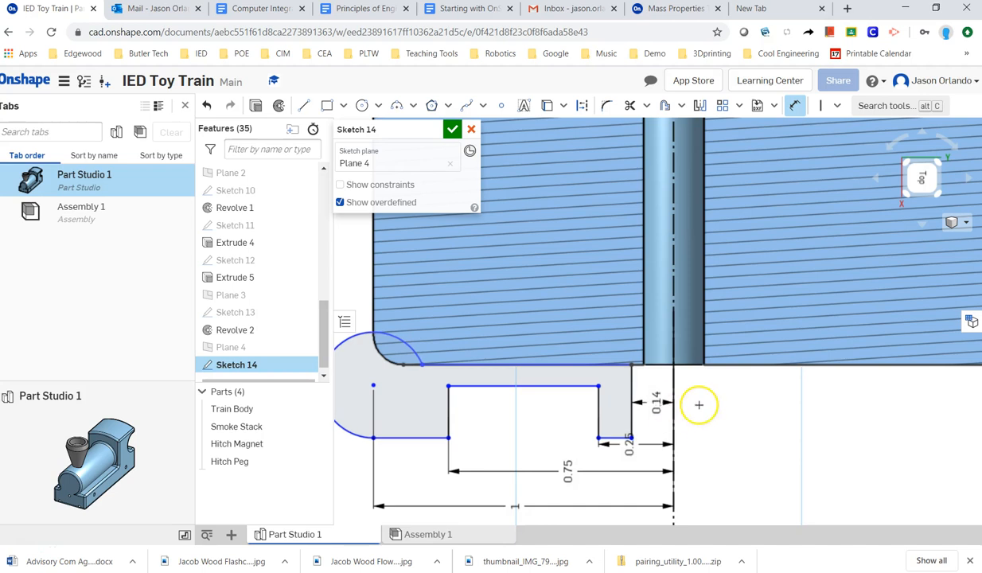
Step: Add a tangent constraint between the profile's end arc and its long straight edge along the train body
middle_drag(369, 397, 508, 401)
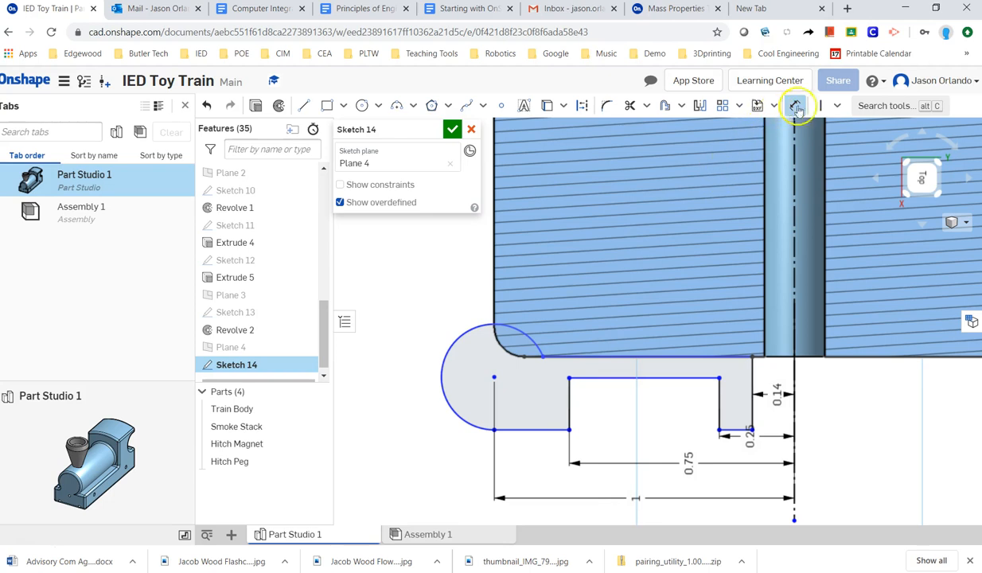
click(835, 107)
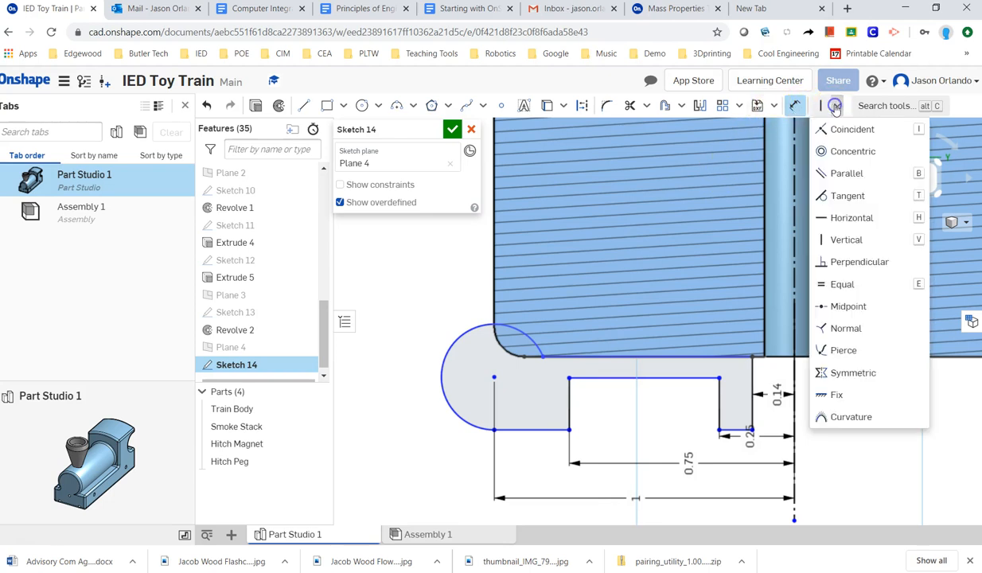
click(848, 195)
click(453, 344)
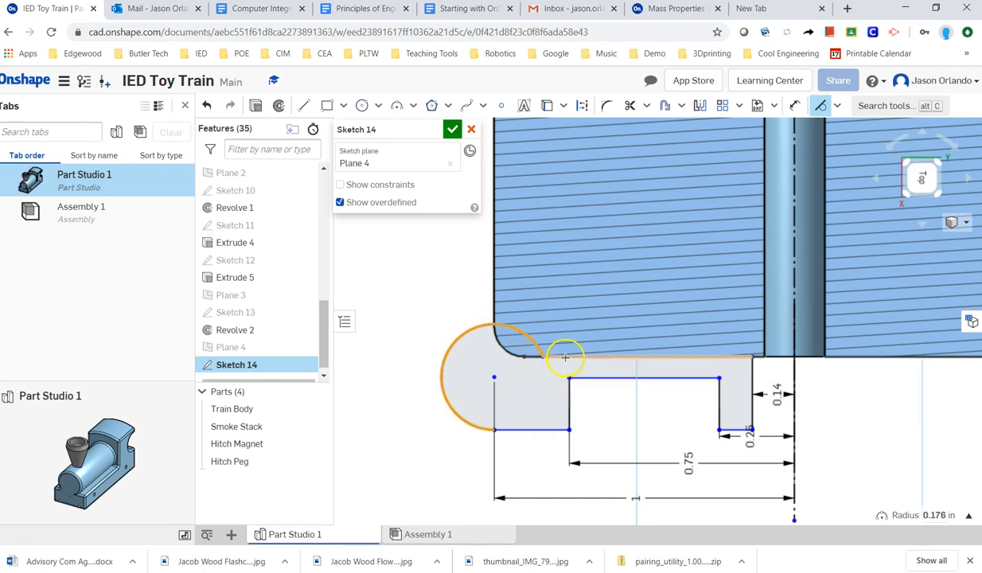
click(565, 357)
click(561, 353)
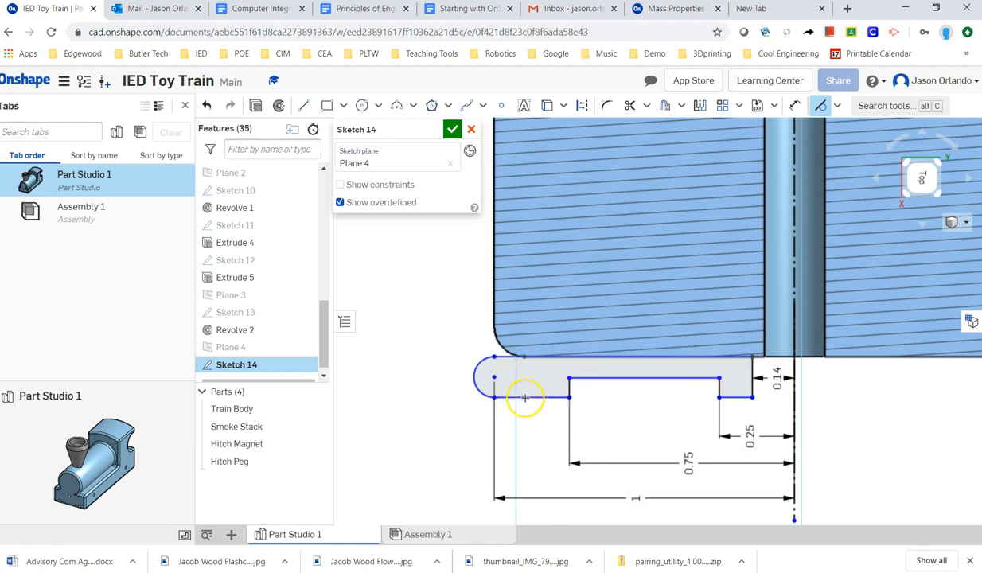
Step: Check the wheel rim width in the part drawing and dimension the profile's full thickness at the rounded end as 0.25 in
middle_drag(546, 439, 541, 433)
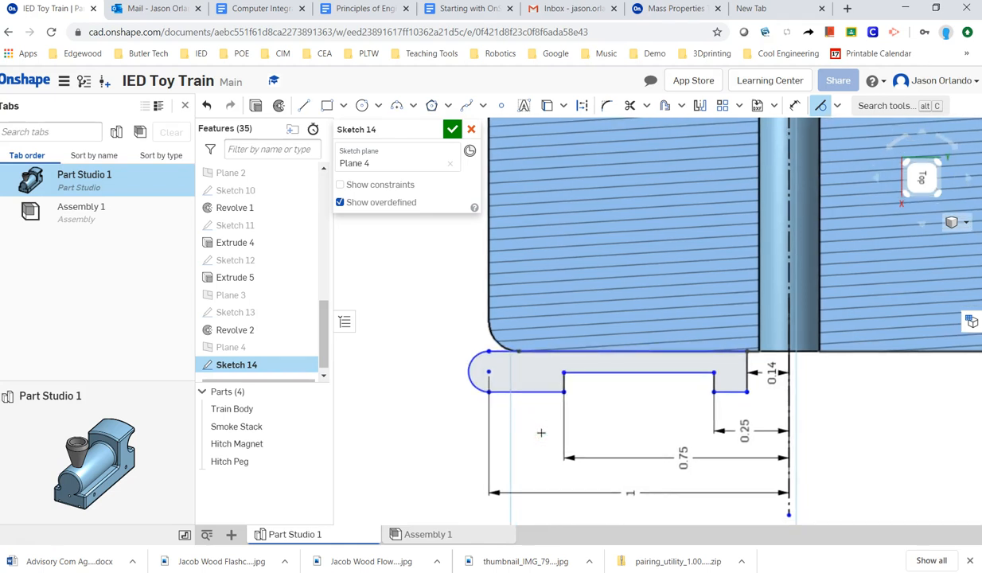
key(alt+Tab)
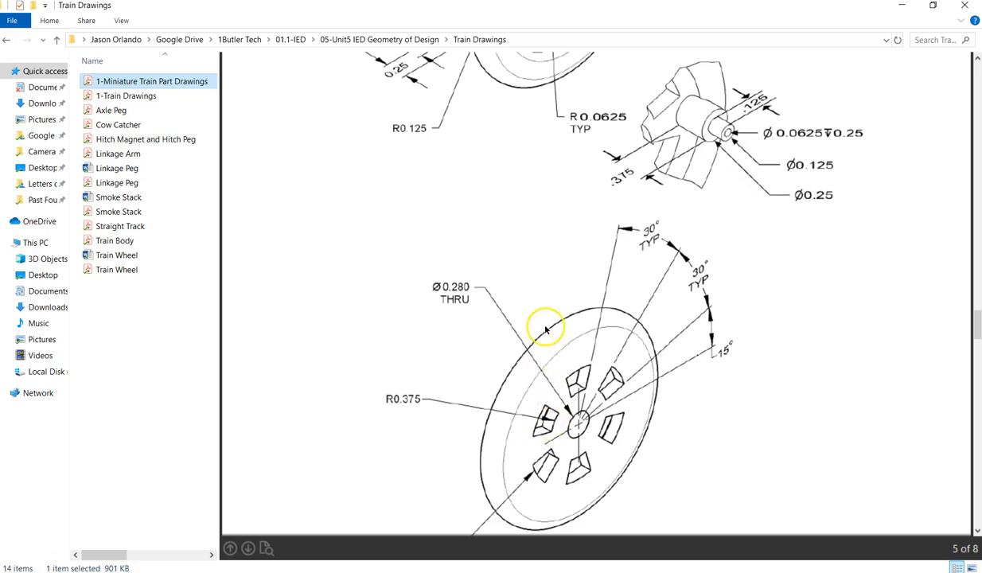
scroll(559, 265, up, 5)
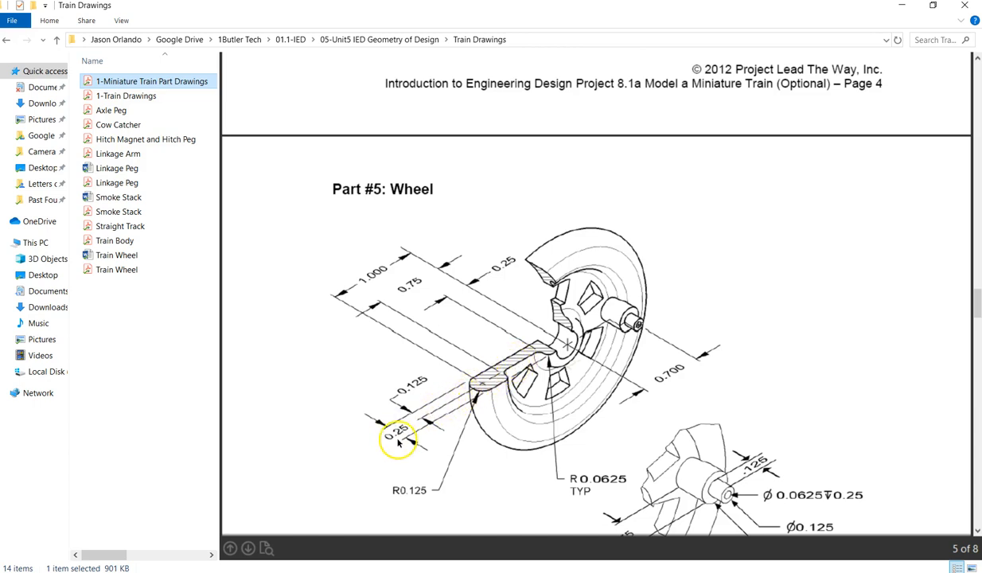
key(alt+Tab)
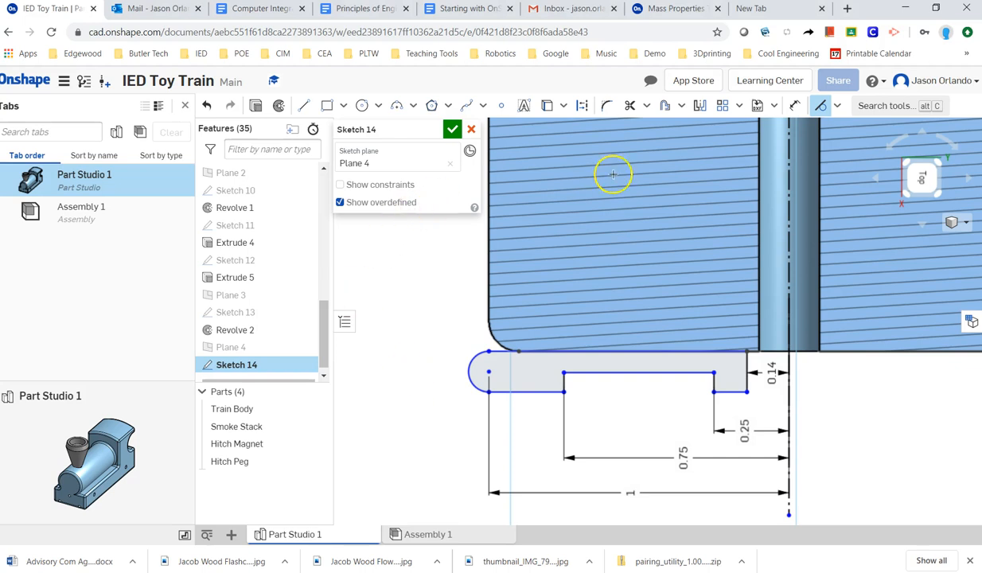
click(525, 391)
click(529, 350)
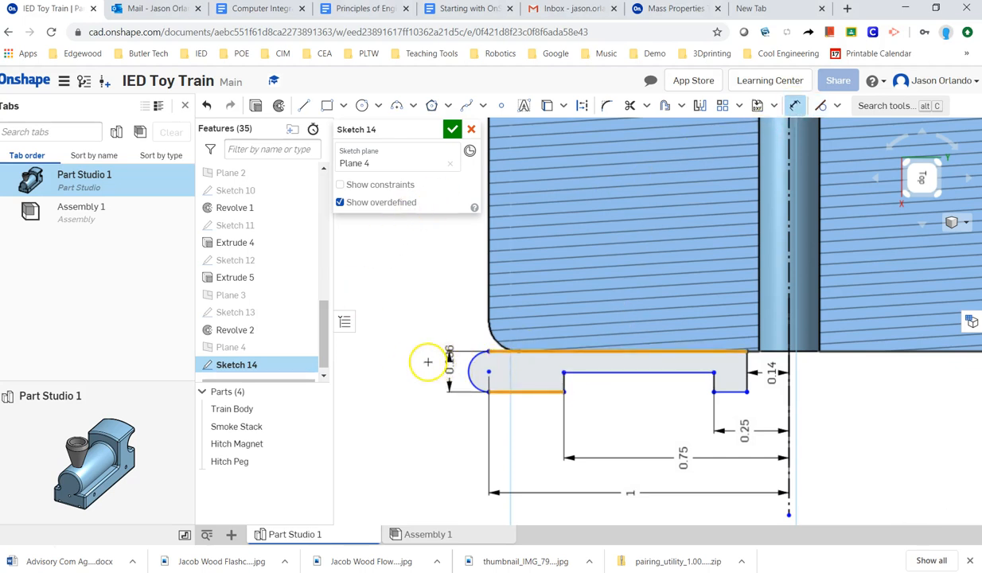
click(387, 415)
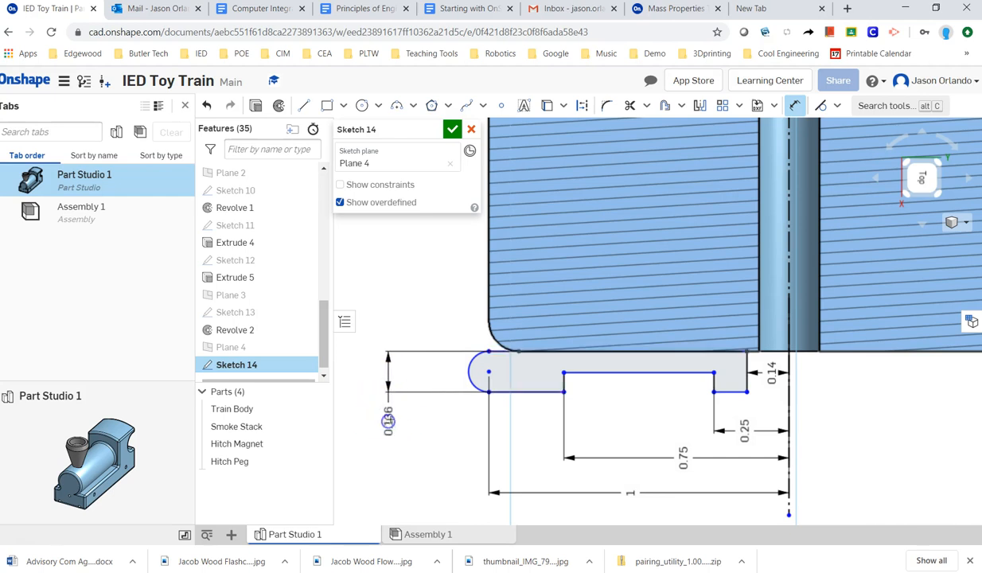
key(Return)
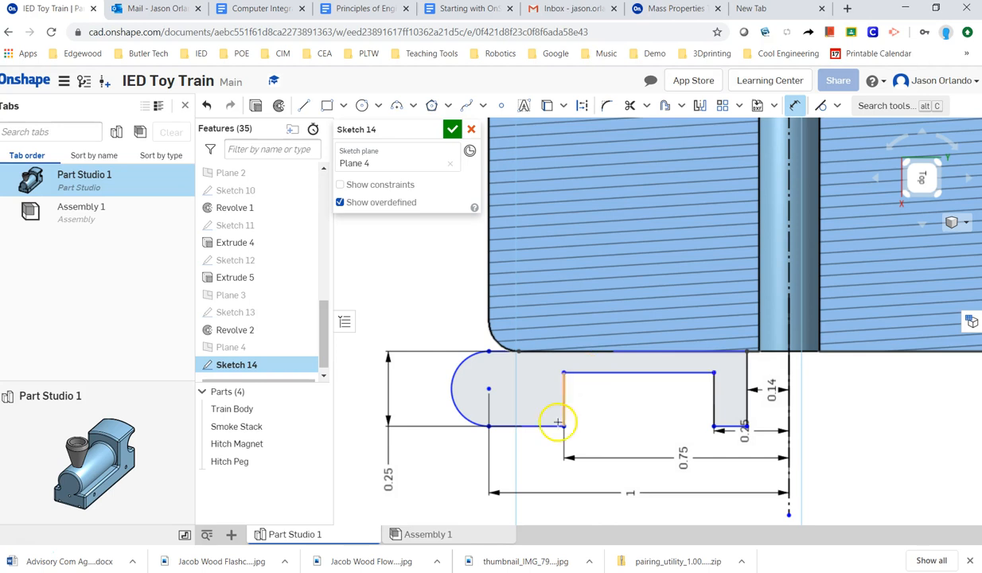
Step: Dimension the notch depth at 0.125 in from the profile's outer edge to the notch's inner edge
click(538, 426)
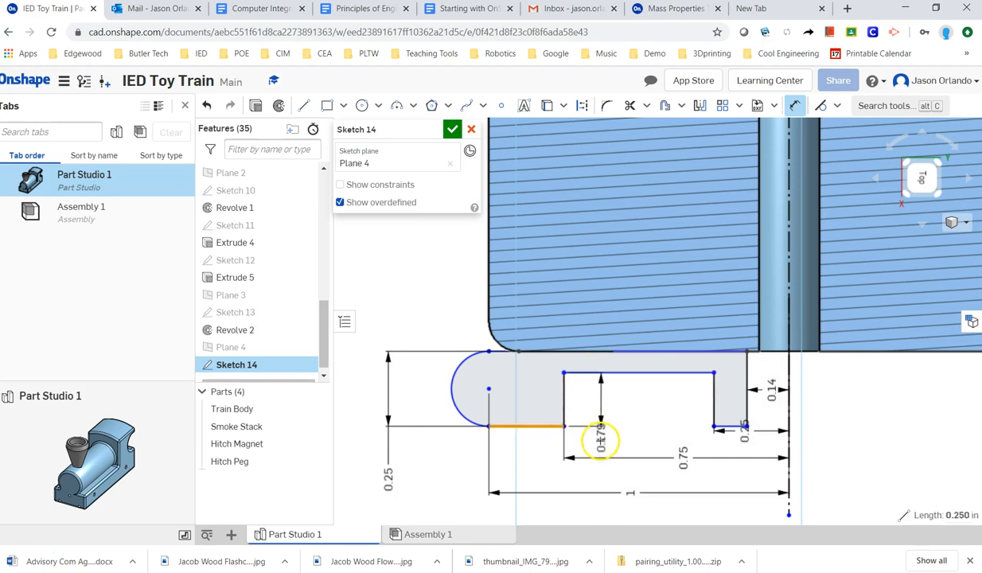
click(606, 423)
text(.125)
key(Return)
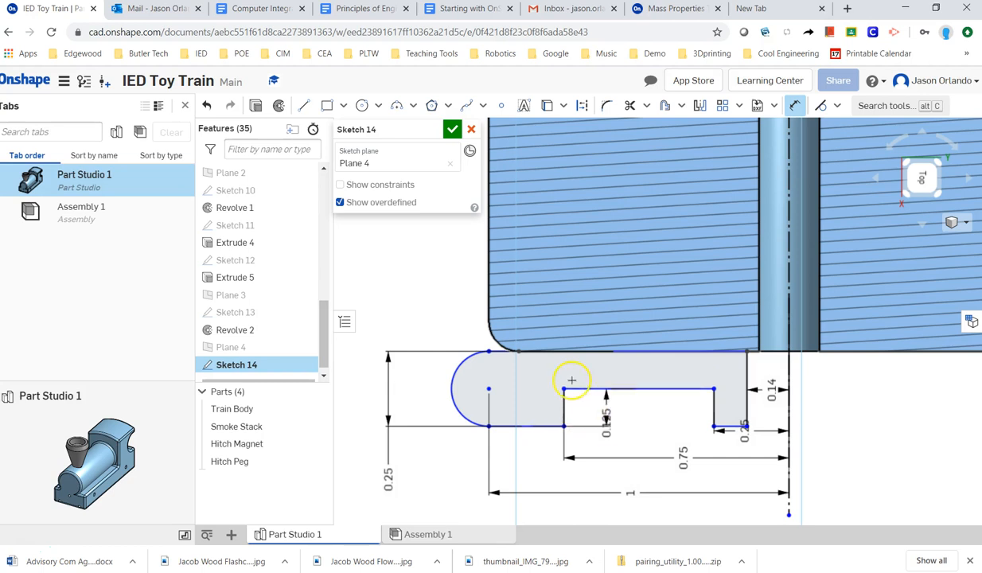
Step: Pull the profile's rounded end away from the train body to test how the sketch can still move
middle_drag(648, 422, 625, 410)
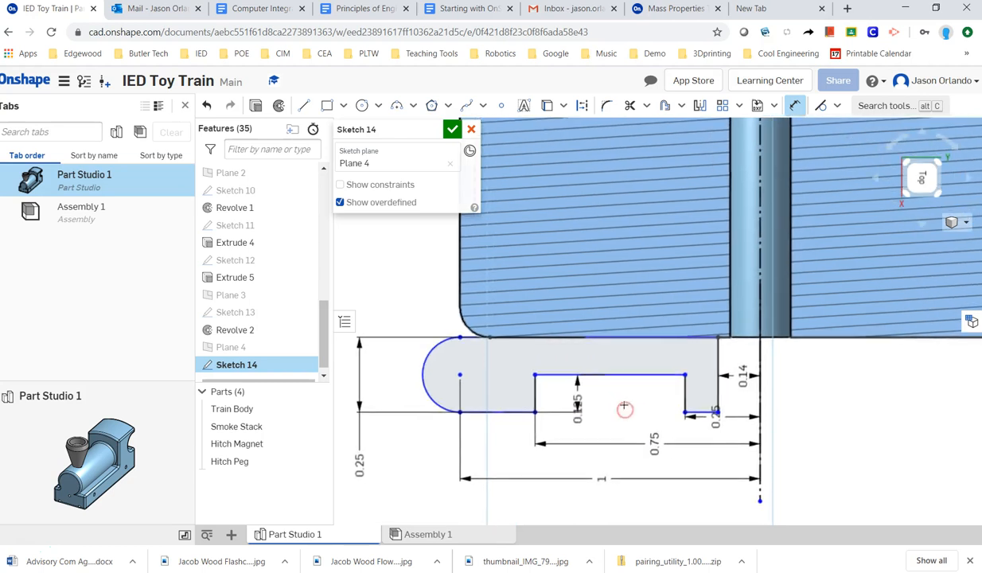
middle_drag(423, 465, 435, 463)
scroll(434, 463, down, 1)
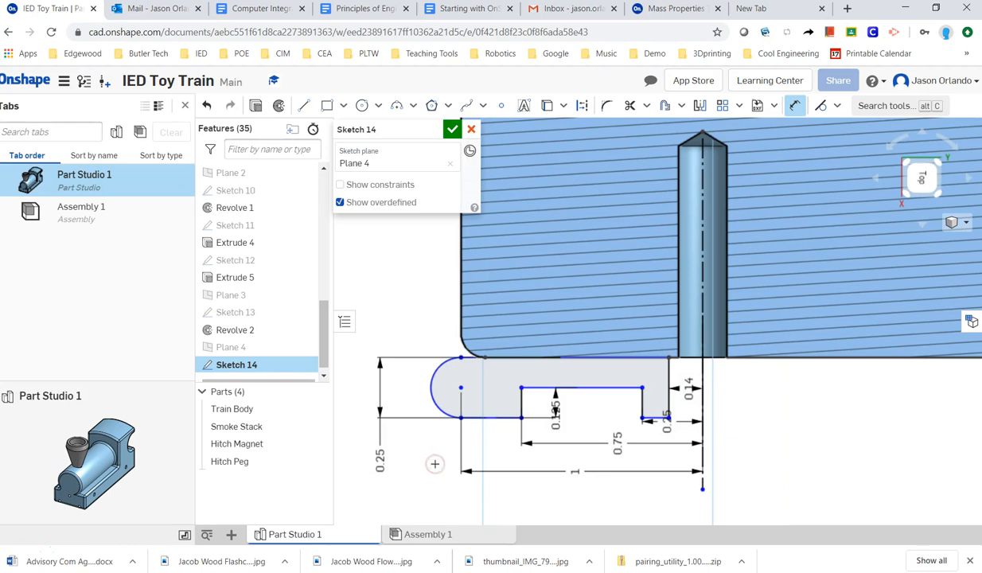
scroll(514, 463, up, 1)
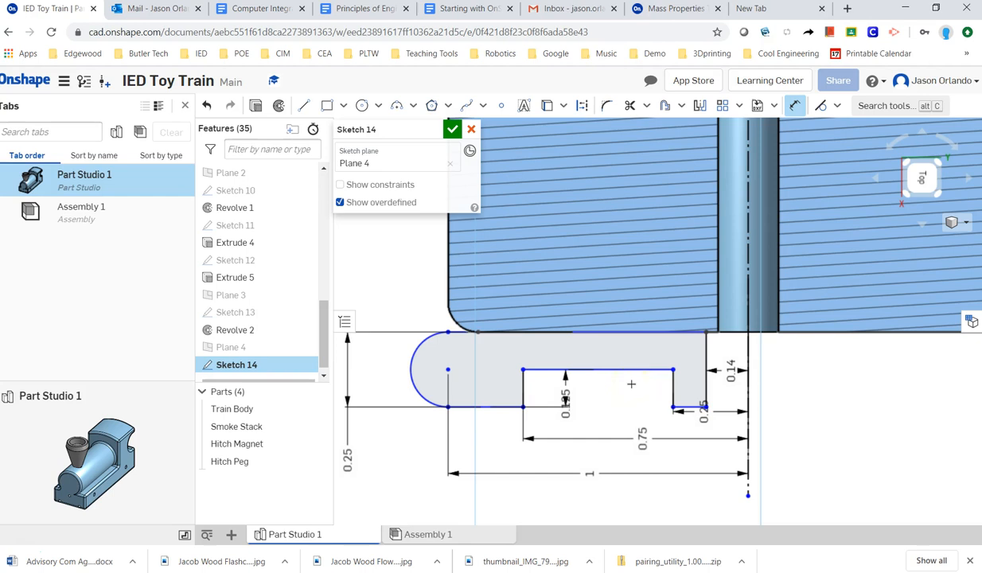
key(Escape)
mouse_move(410, 369)
mouse_down()
mouse_move(434, 398)
mouse_move(432, 410)
mouse_move(417, 396)
mouse_move(432, 427)
mouse_move(414, 372)
mouse_move(421, 410)
mouse_move(409, 404)
mouse_move(402, 415)
mouse_move(388, 382)
mouse_move(421, 395)
mouse_up()
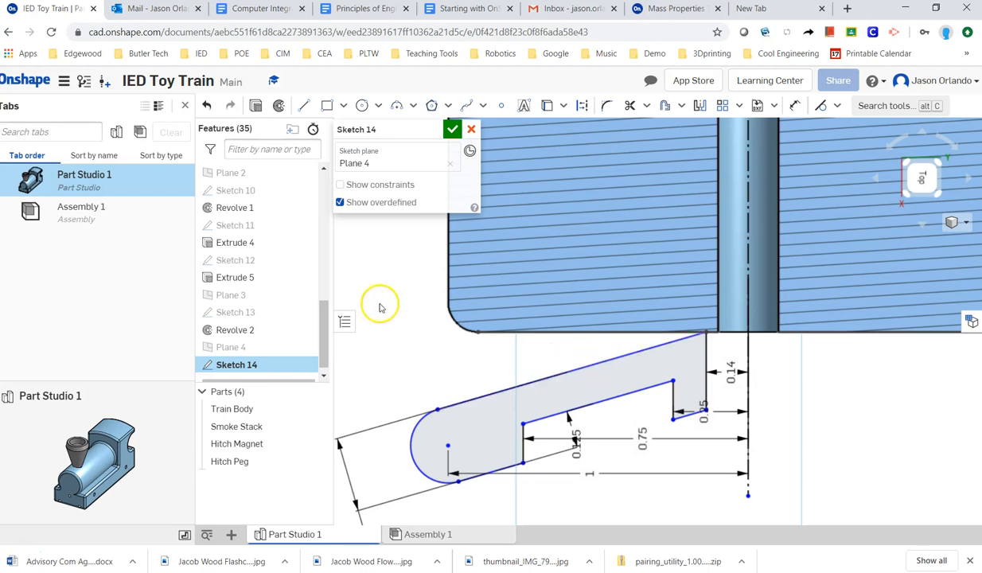
Step: Try a horizontal constraint on the profile's long edge facing the train body, and undo it
click(838, 109)
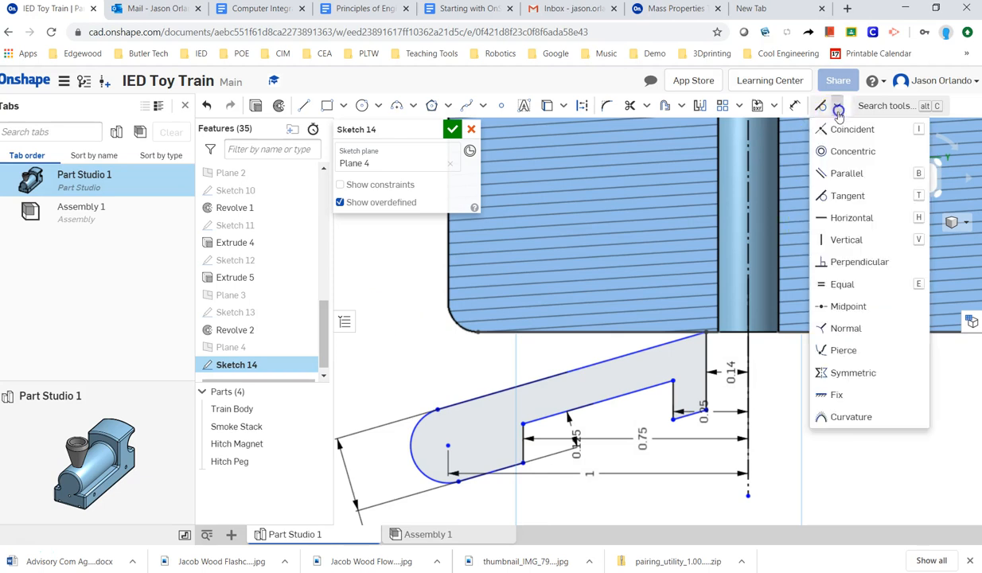
click(853, 217)
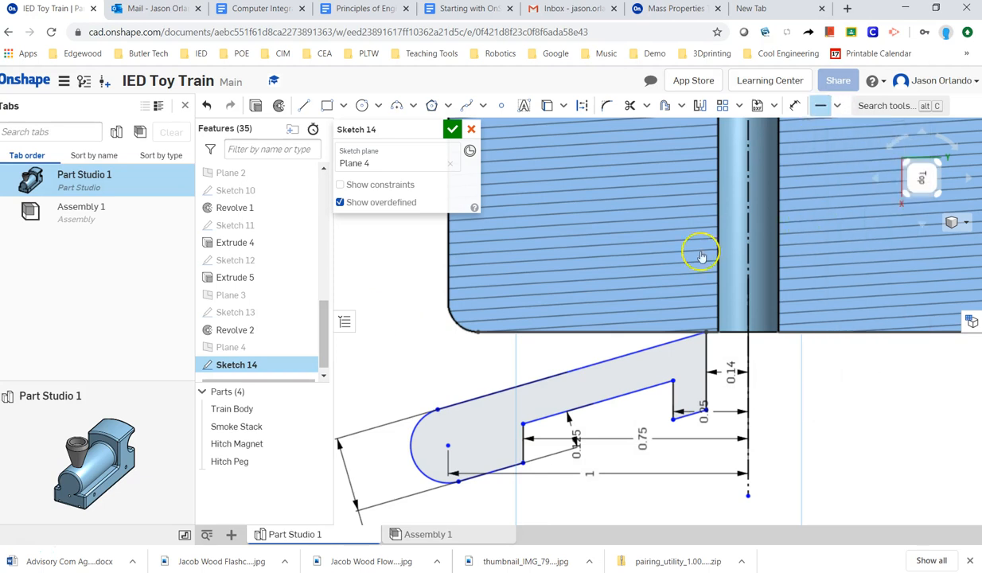
click(635, 354)
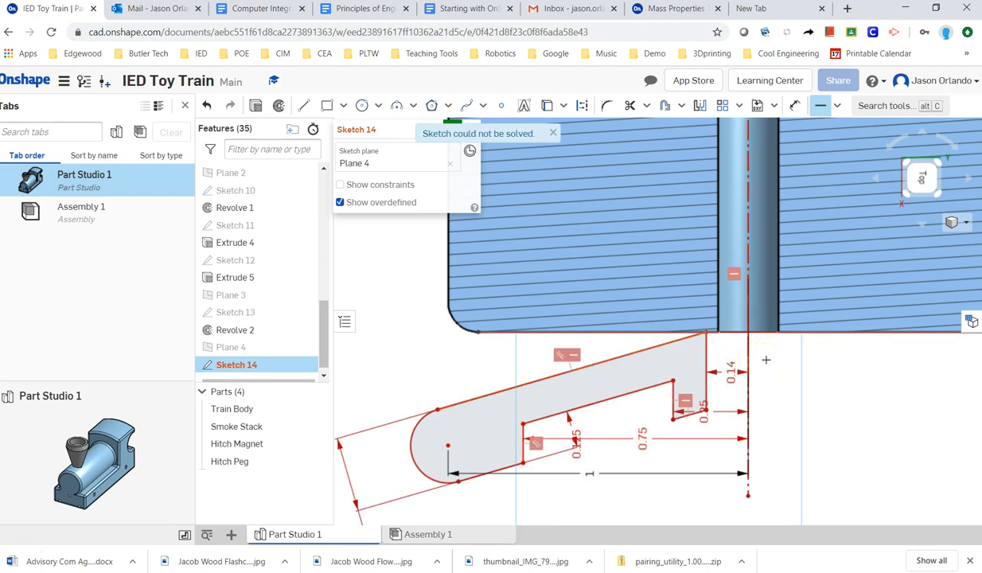
key(ctrl+z)
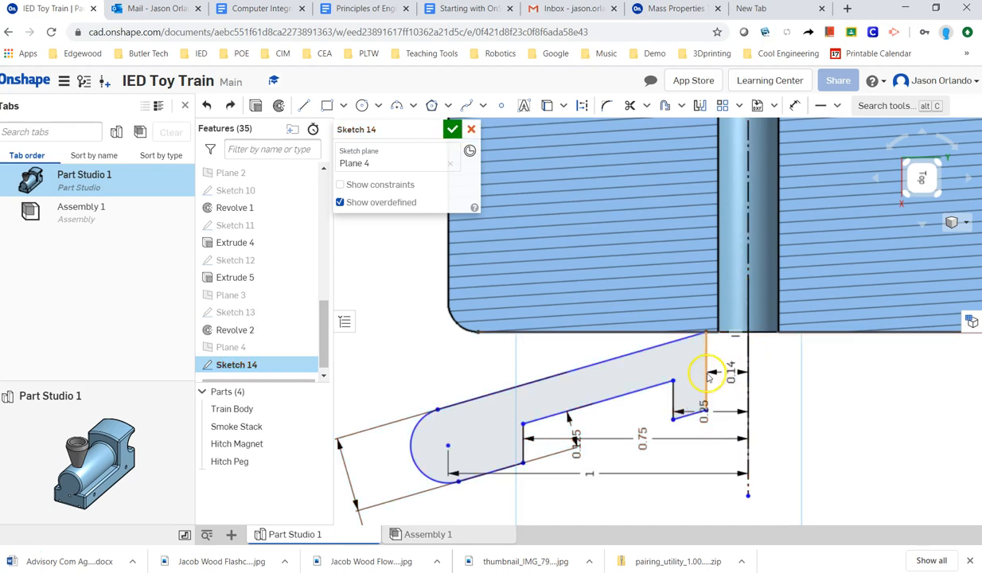
Step: Inspect the constraints on the profile's edge nearest the axle hole and the adjacent notch side
click(705, 358)
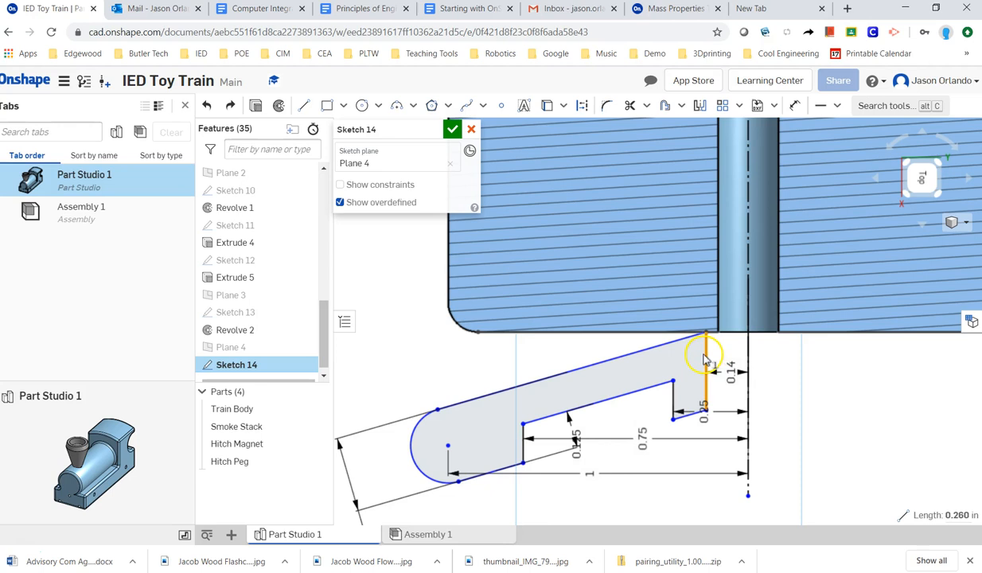
click(819, 374)
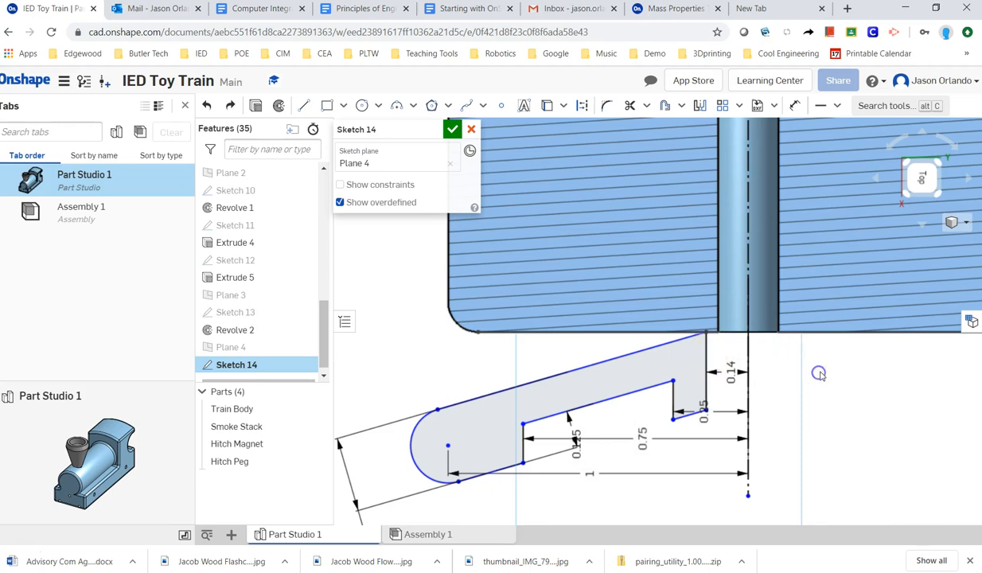
click(706, 350)
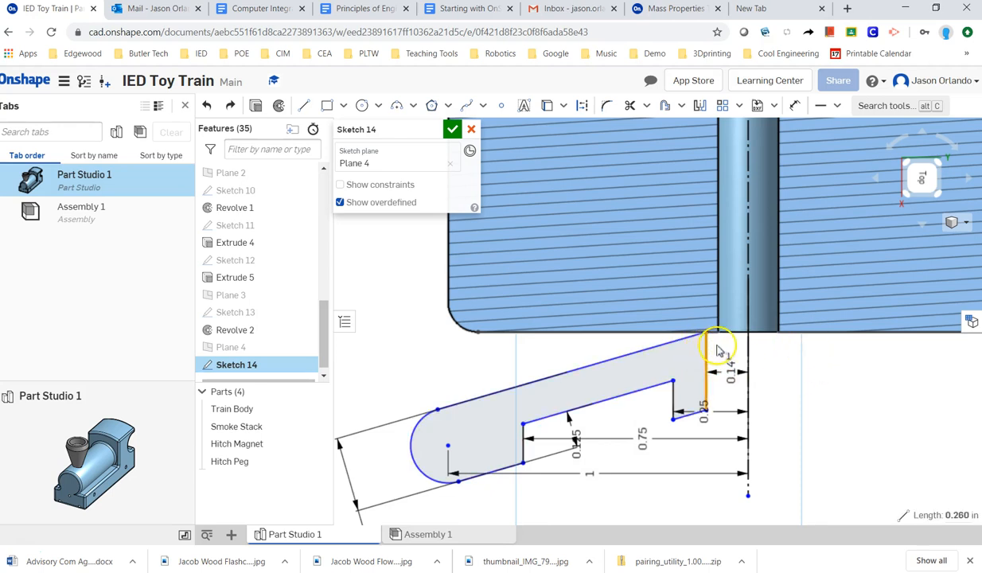
click(674, 395)
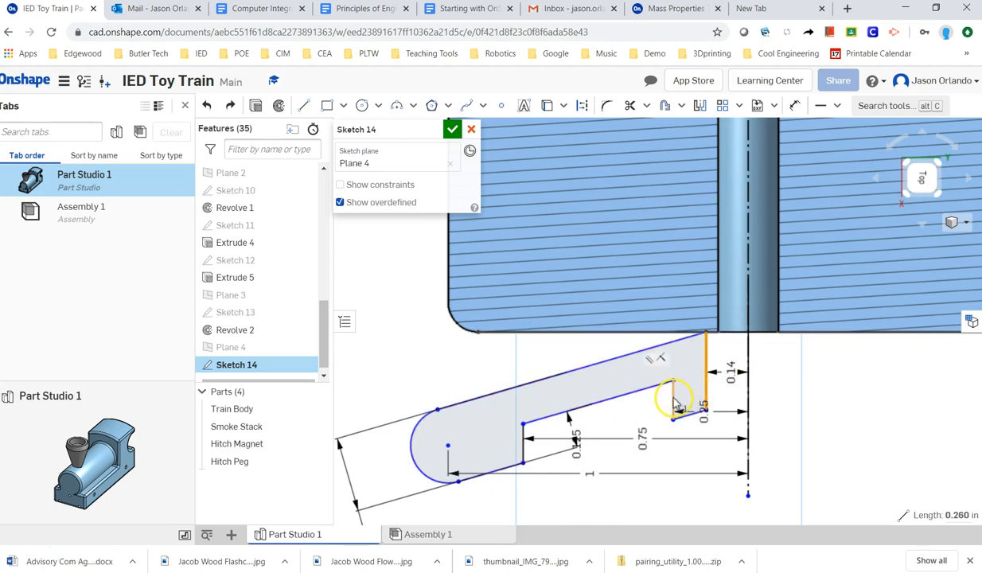
Step: Try a perpendicular constraint between the notch side nearest the axle hole and the profile's long edge facing the train body, and undo it
click(645, 408)
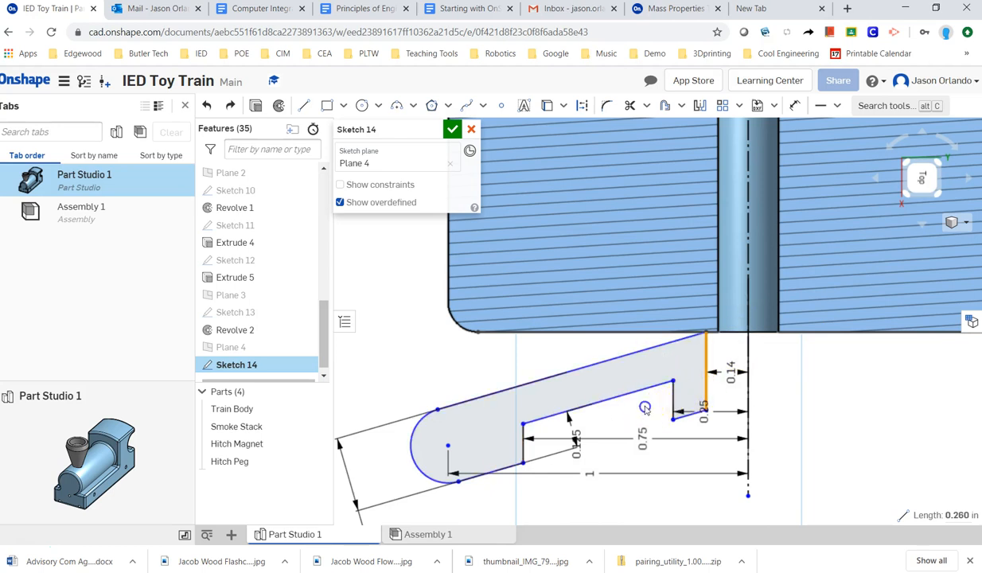
click(673, 397)
click(655, 411)
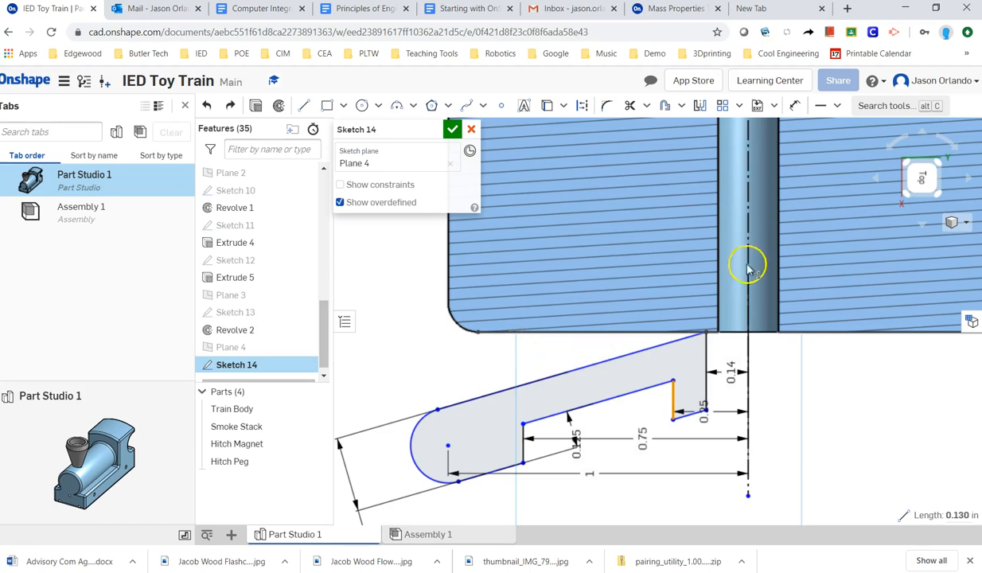
click(837, 105)
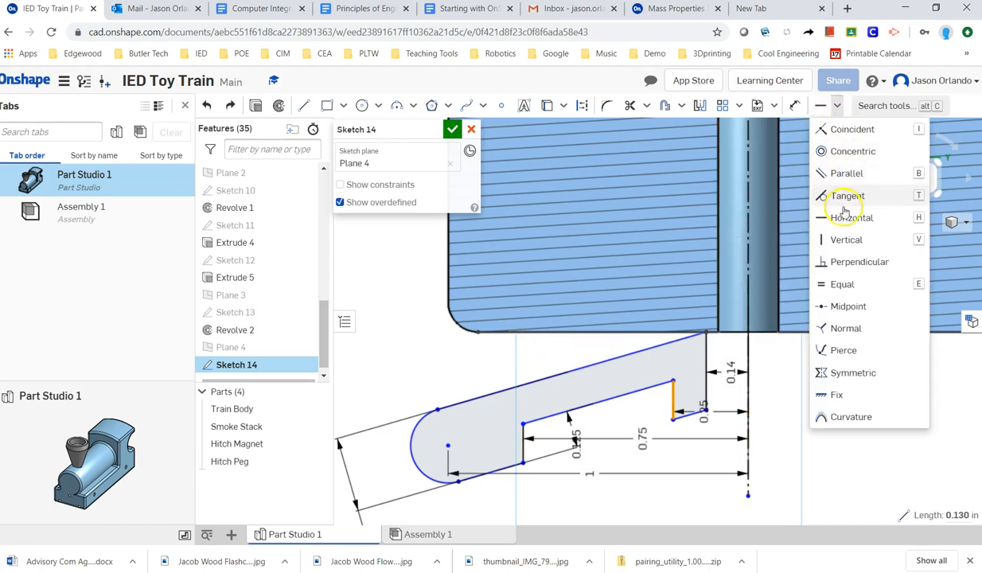
click(859, 264)
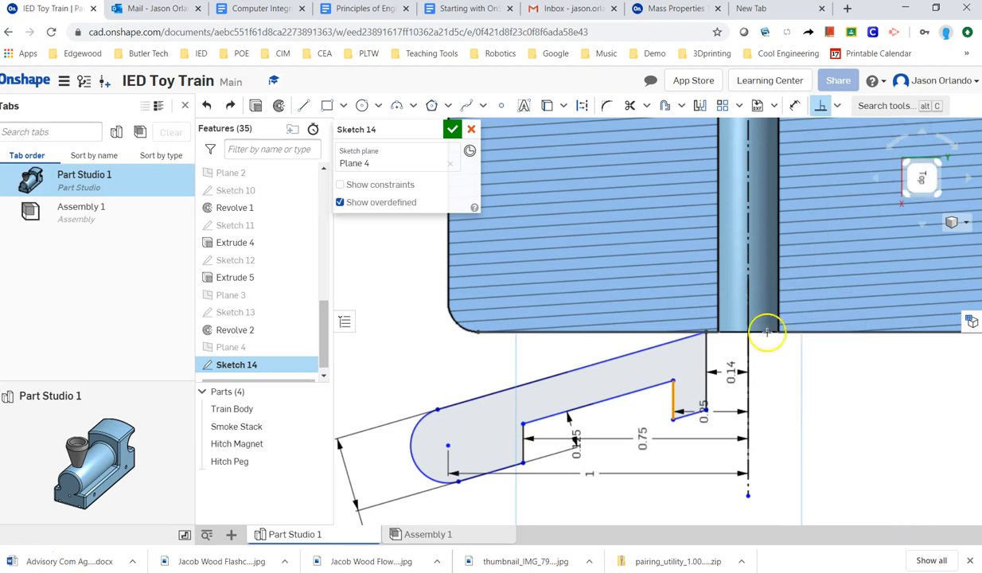
click(669, 345)
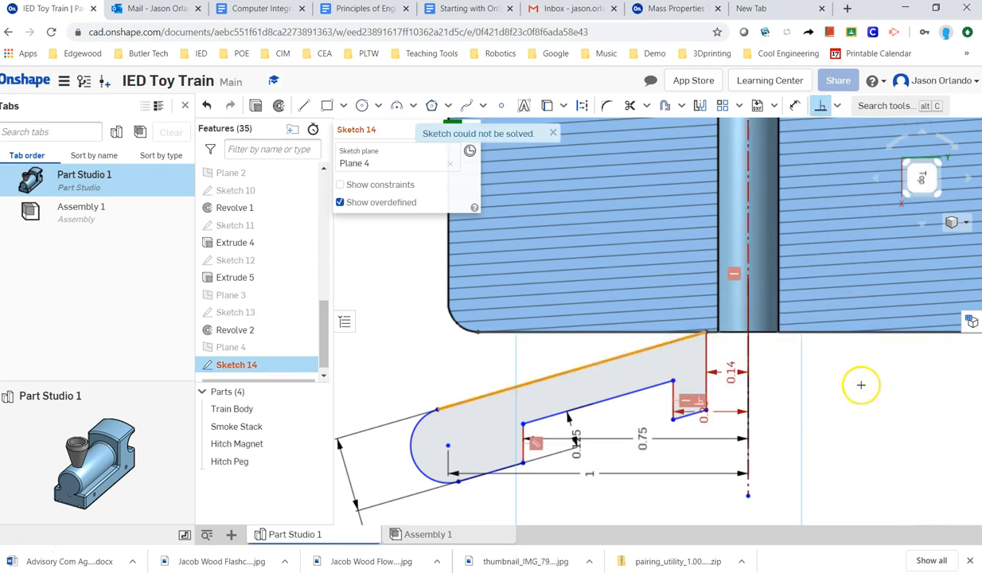
key(ctrl+z)
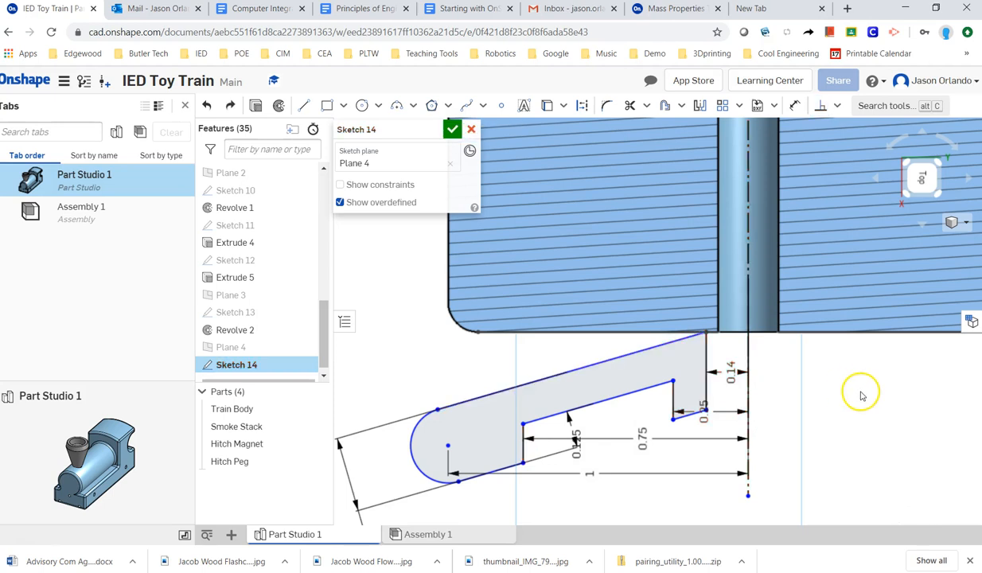
Step: Apply a vertical constraint to the profile's long edge facing the train body
click(837, 106)
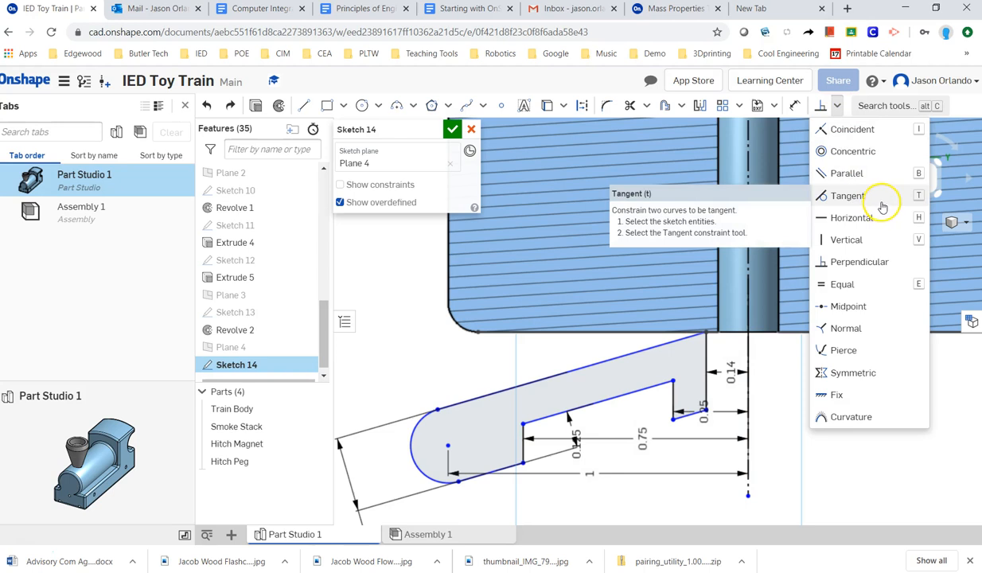
click(856, 238)
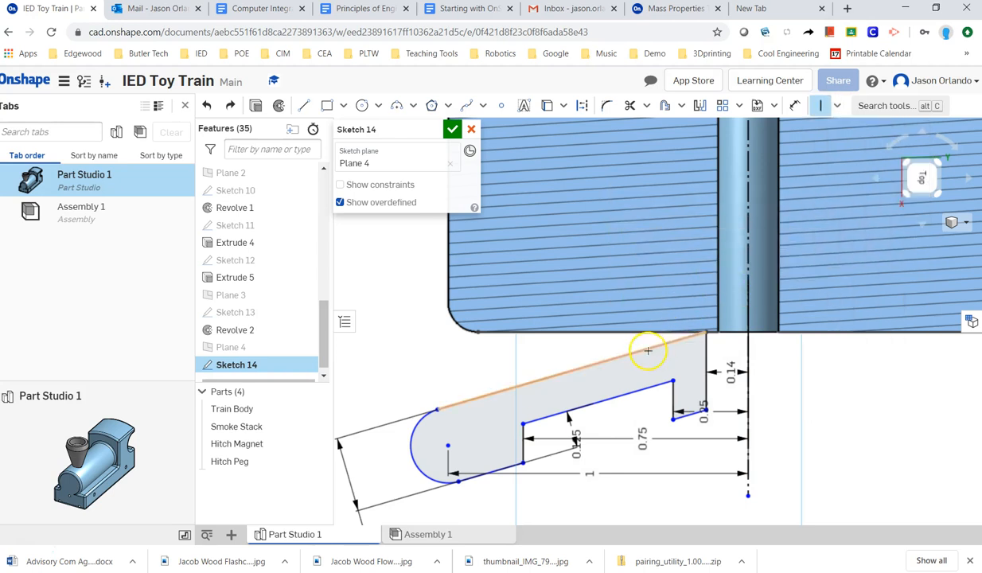
click(673, 347)
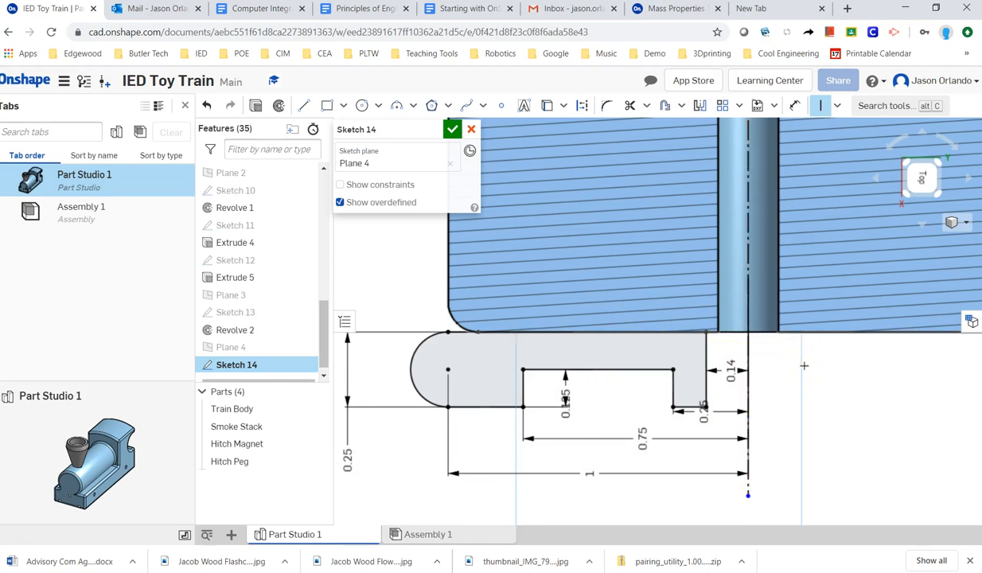
middle_drag(818, 411, 893, 403)
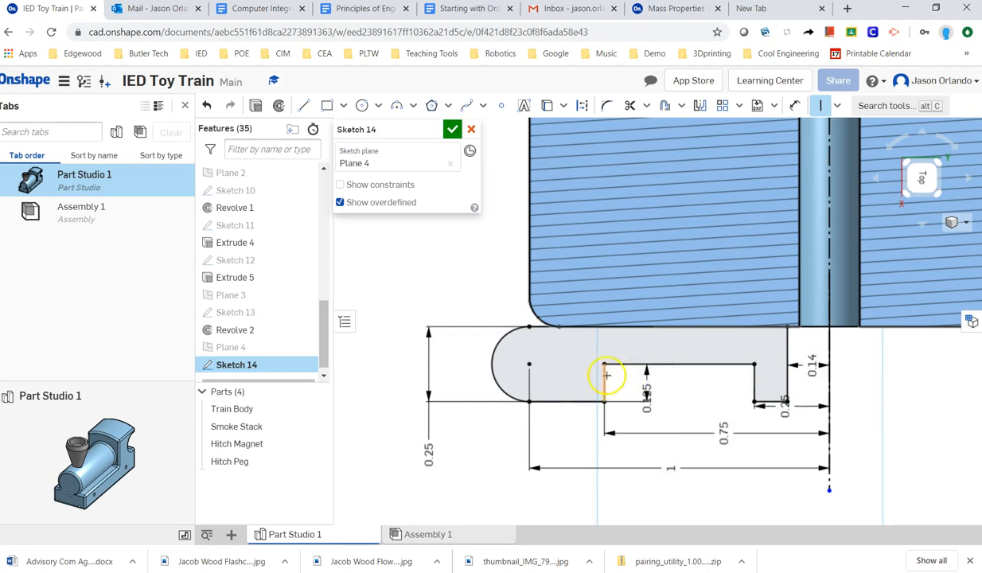
Step: Check the fillet radius on the wheel part drawing and fillet the notch's outer corner nearest the axle hole at 0.0625 in
key(alt+Tab)
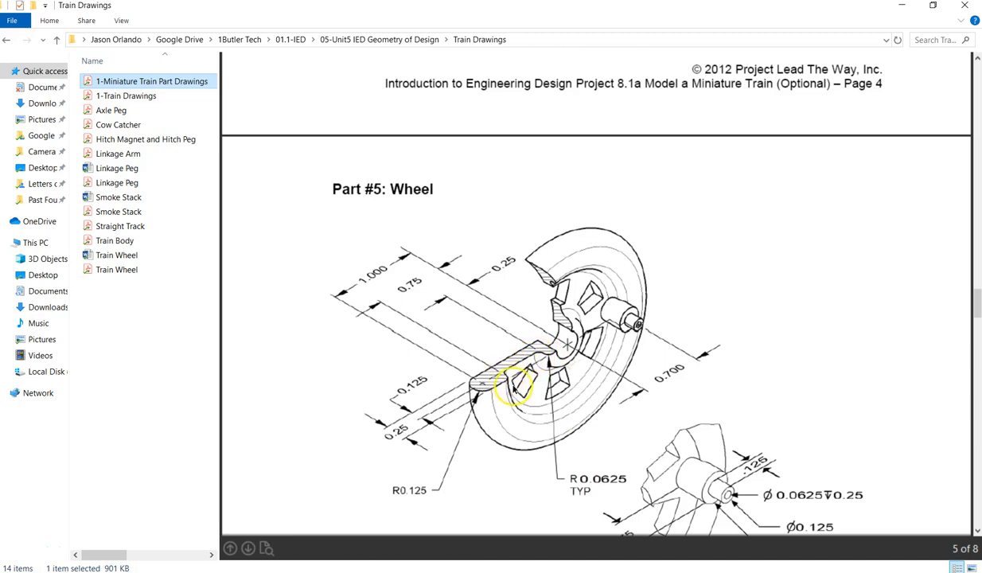
key(alt+Tab)
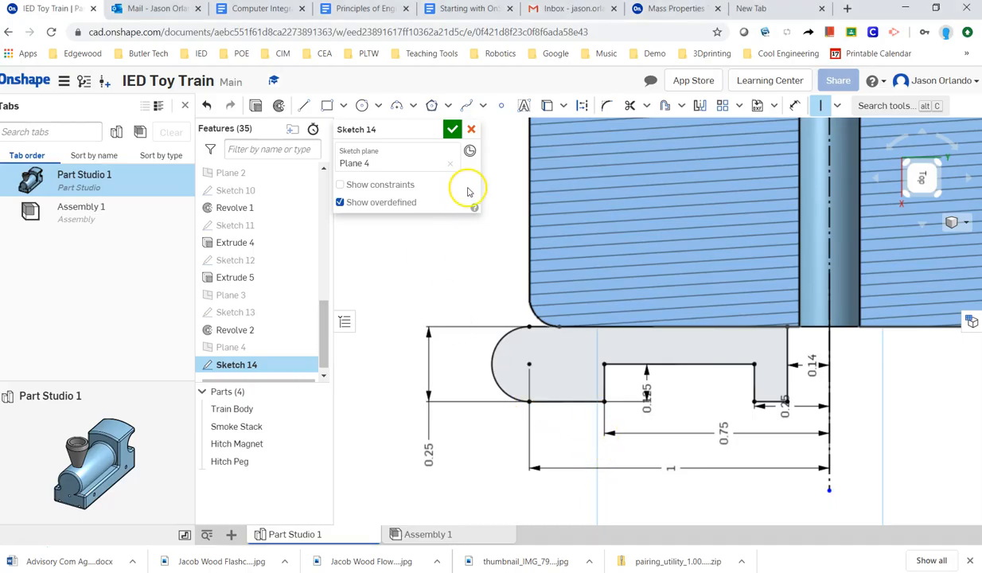
click(608, 107)
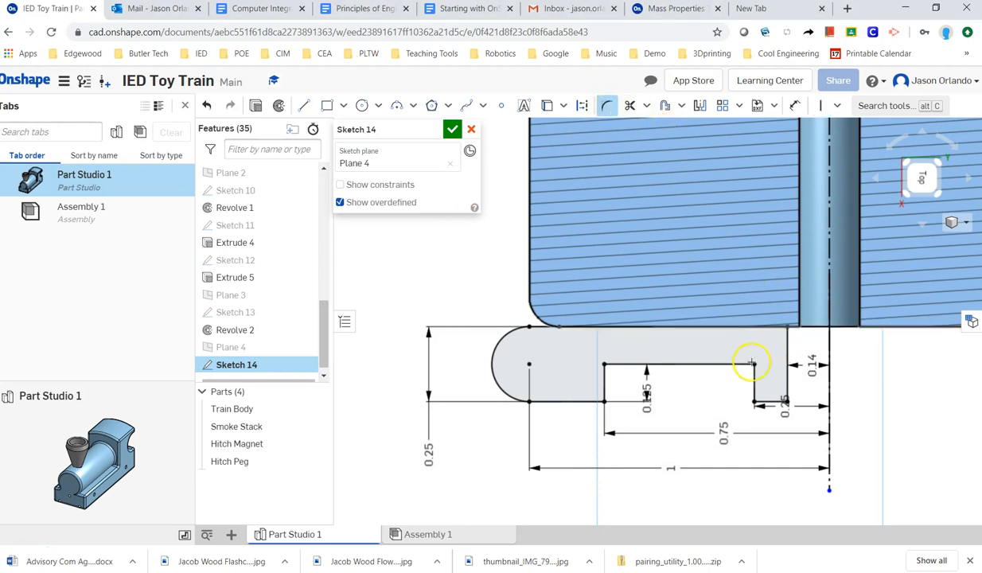
scroll(754, 367, up, 1)
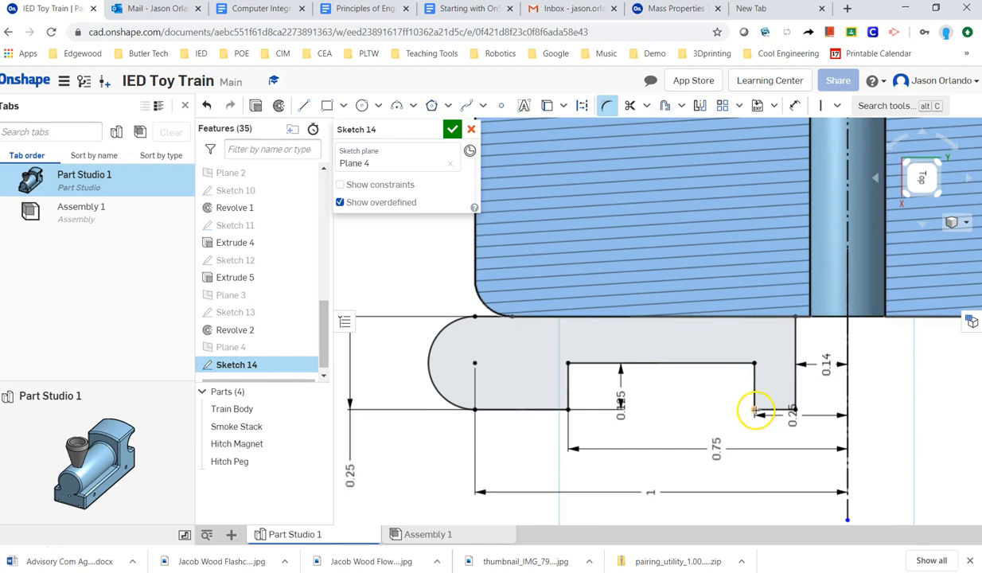
click(755, 410)
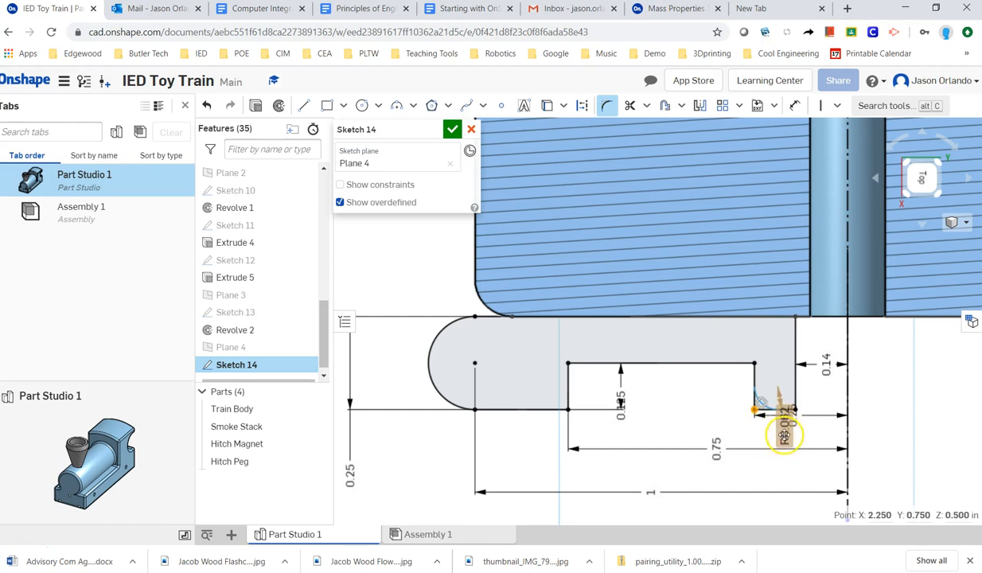
click(783, 423)
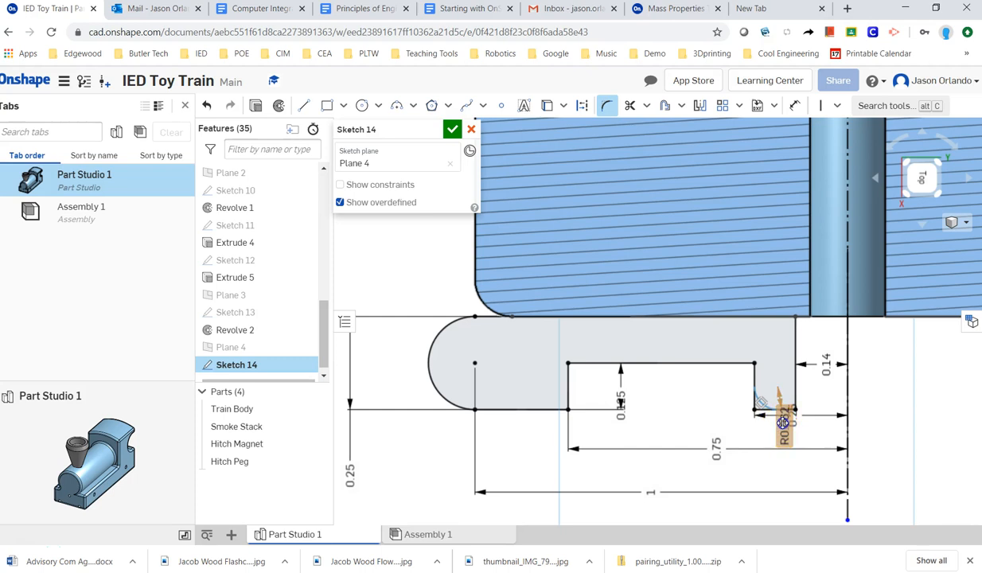
double_click(785, 430)
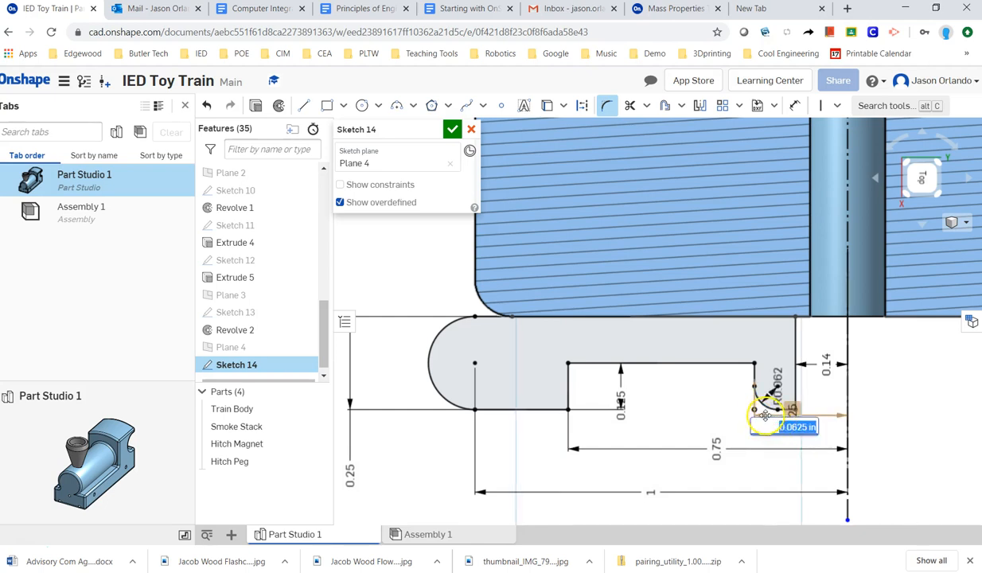
click(737, 419)
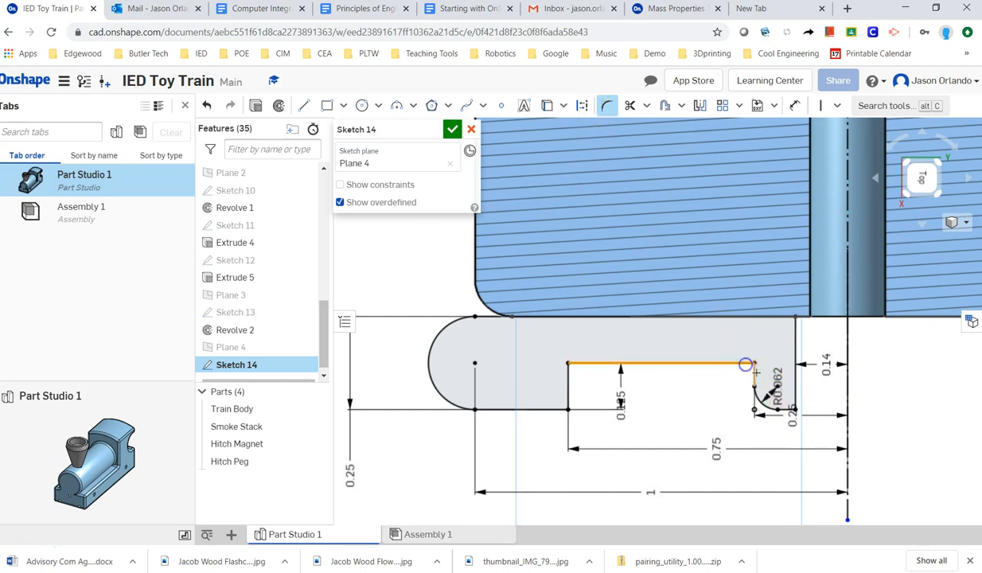
Step: Fillet the notch's inner corner nearest the axle hole with a 0.0625 in radius
click(753, 370)
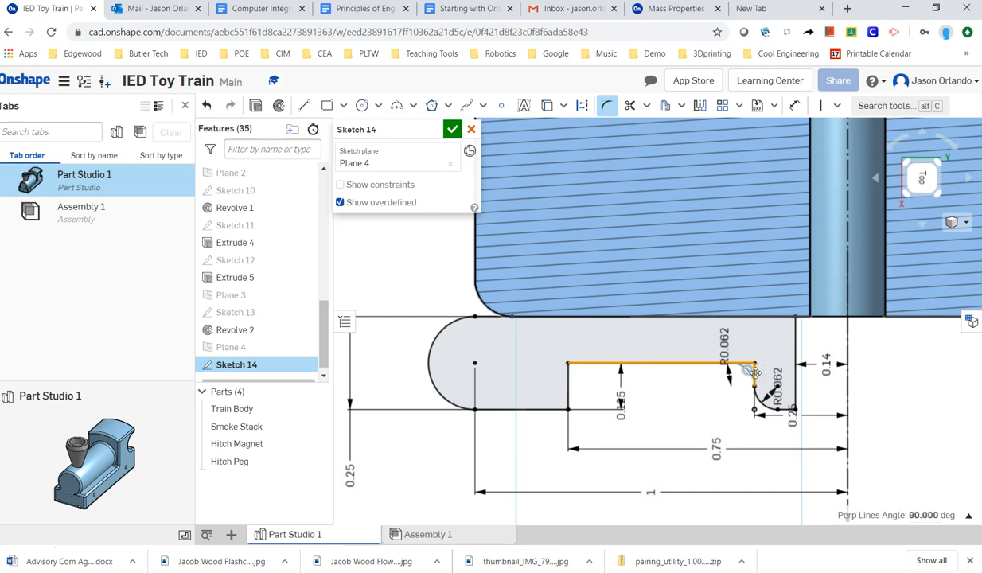
scroll(754, 371, up, 5)
click(753, 379)
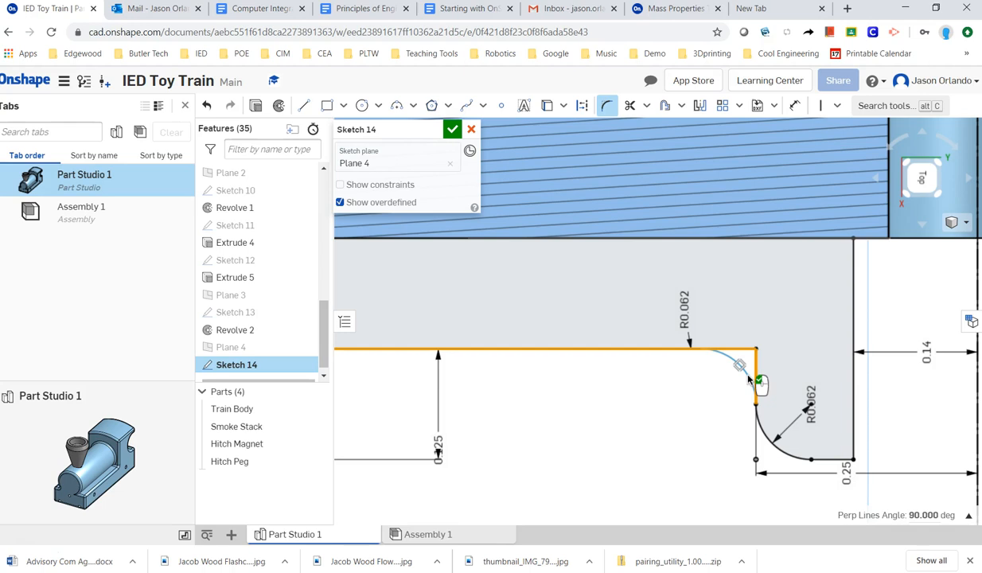
click(748, 378)
scroll(747, 373, up, 2)
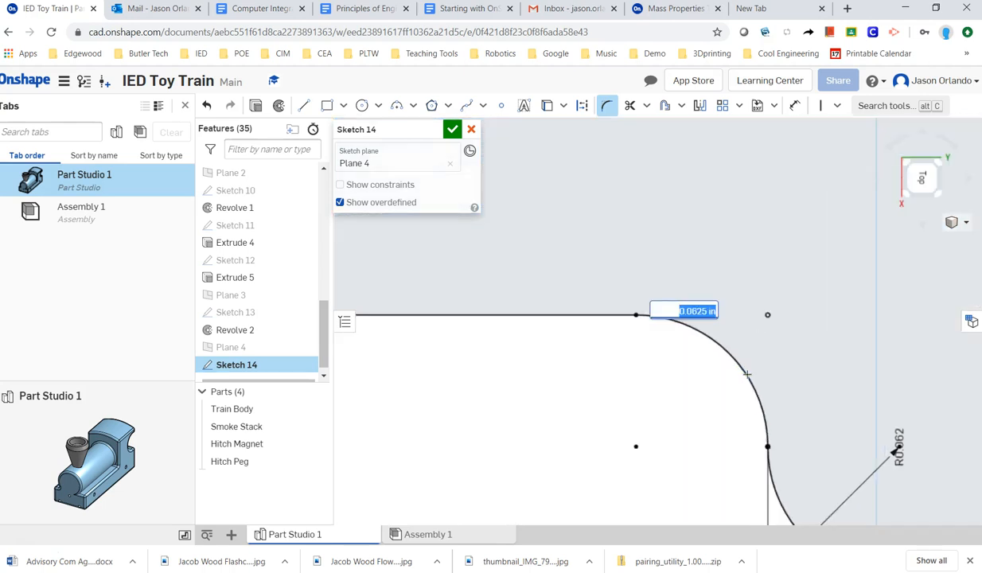
scroll(746, 374, down, 3)
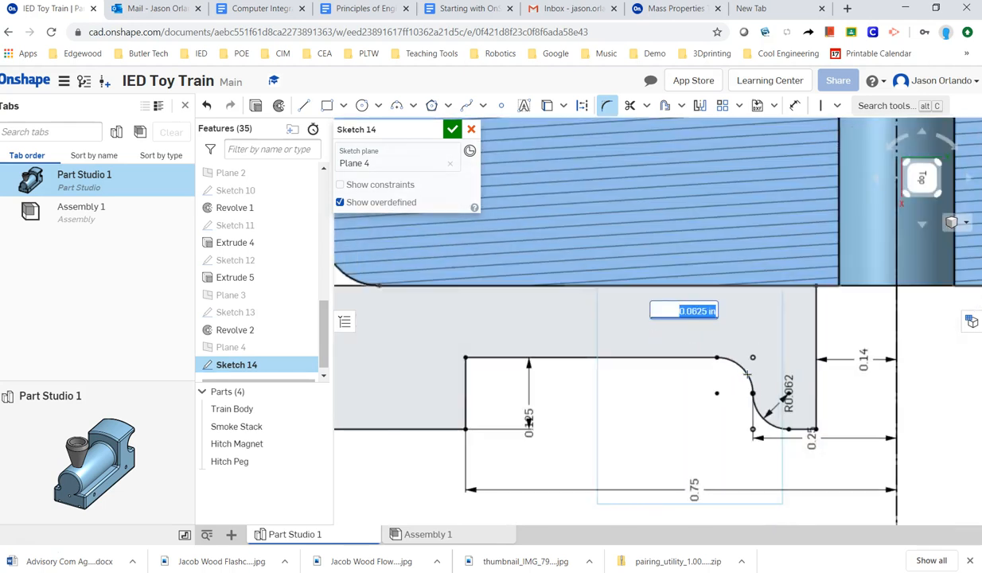
Step: Fillet the notch's inner corner on the side of the rounded end with a 0.0625 in radius
click(466, 358)
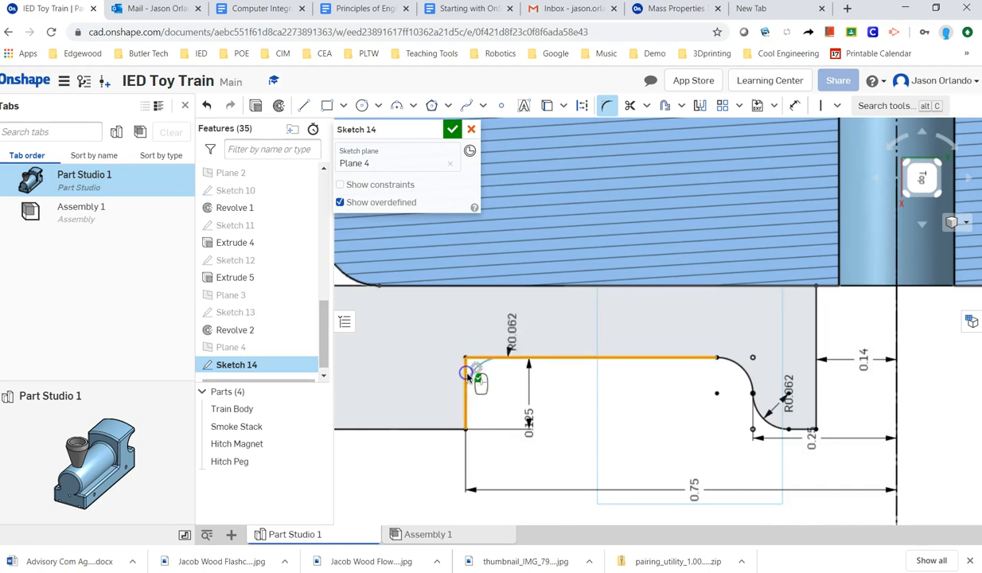
scroll(469, 378, up, 4)
click(568, 444)
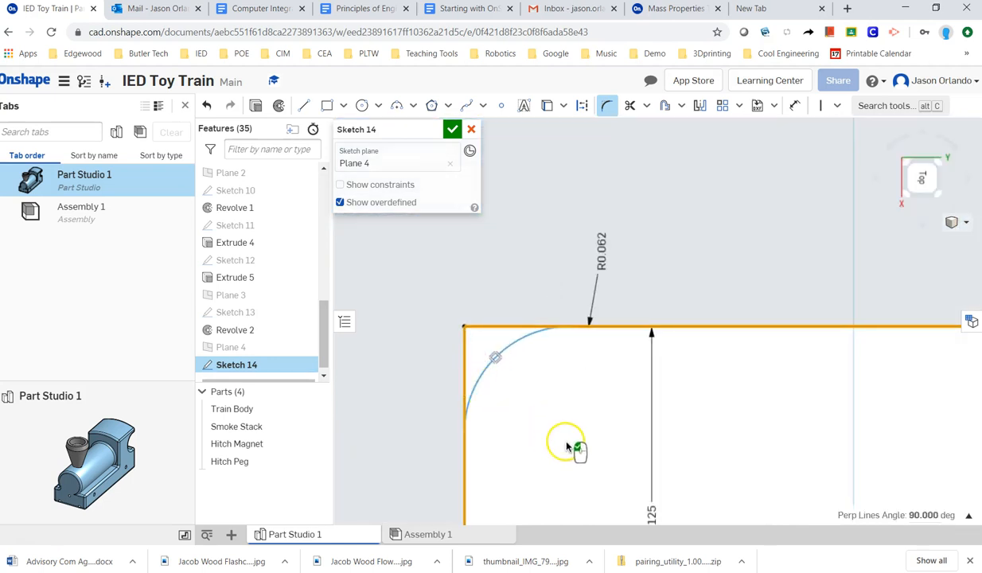
click(543, 385)
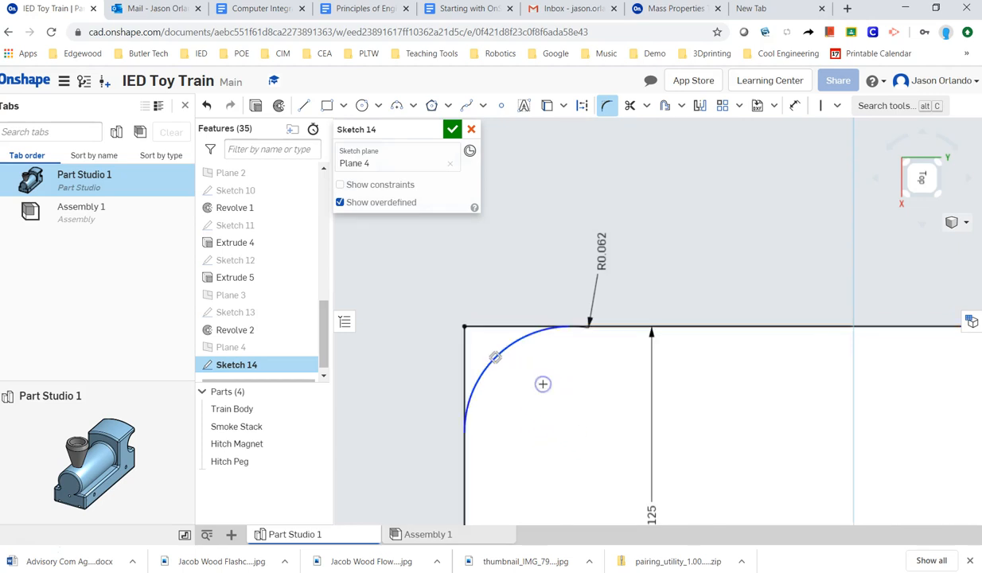
scroll(541, 383, down, 3)
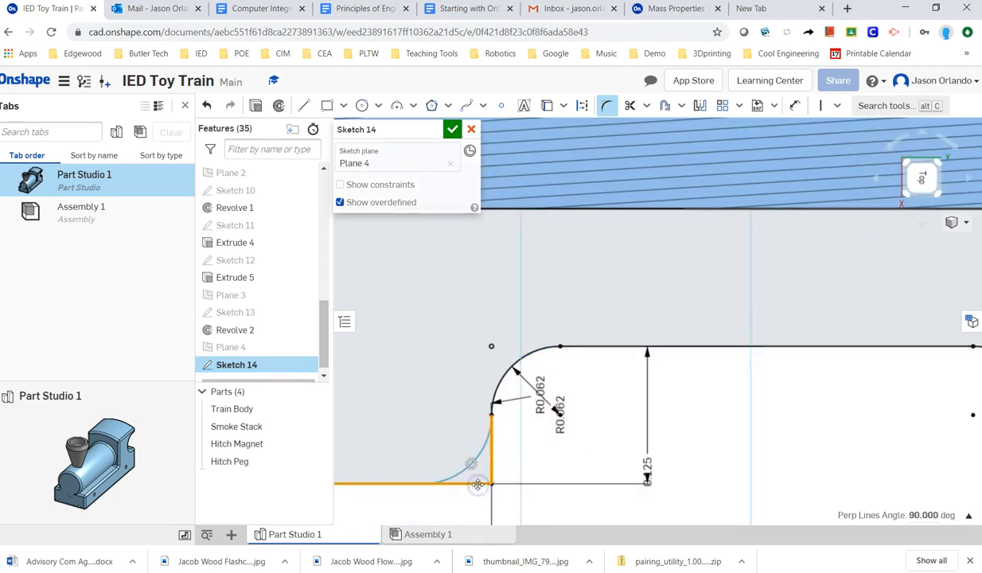
Step: Fillet the notch's outer corner beside the rounded end at 0.0625 in and finish the wheel sketch
click(482, 479)
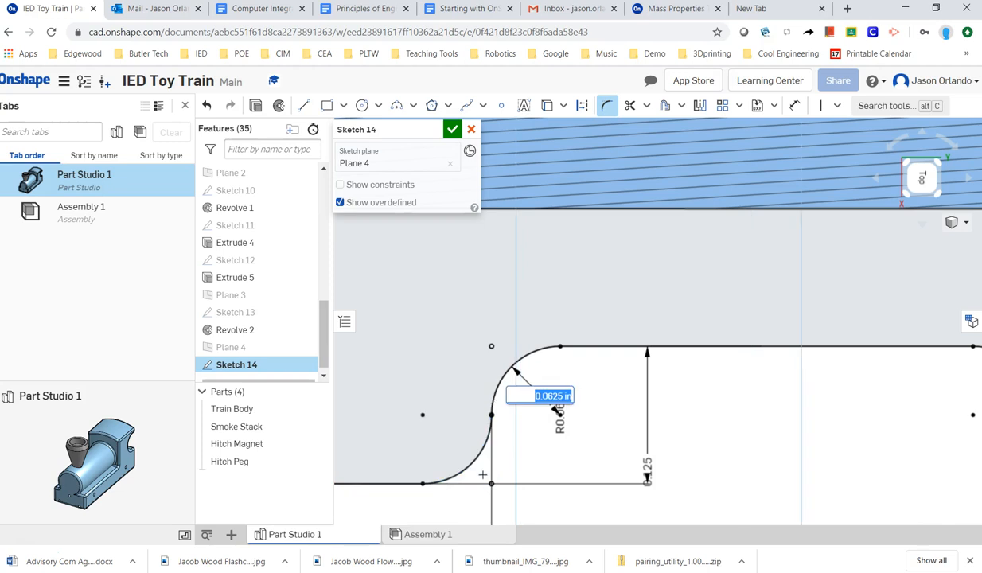
scroll(483, 474, up, 4)
scroll(482, 473, down, 6)
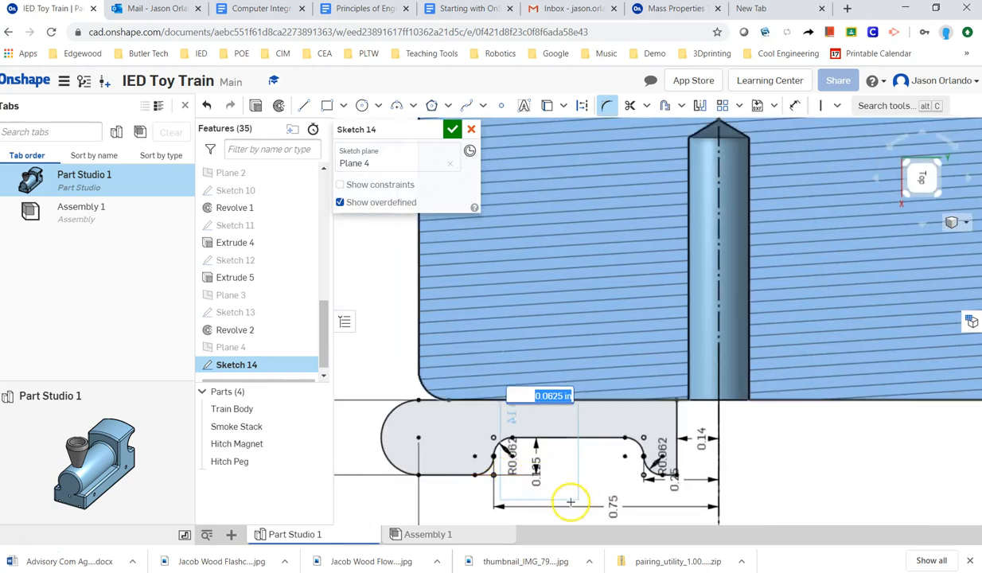
middle_drag(593, 461, 657, 461)
scroll(657, 461, down, 2)
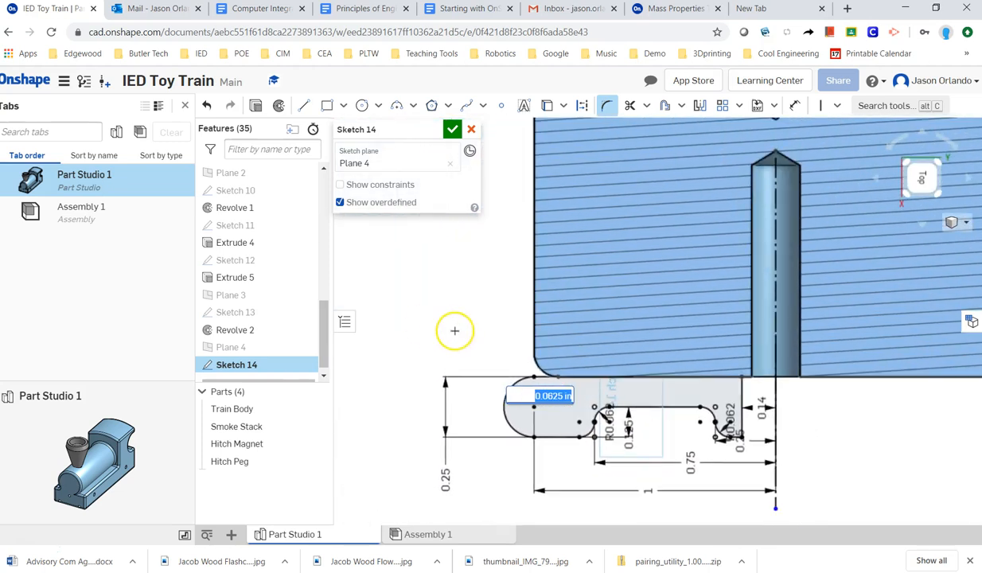
click(452, 130)
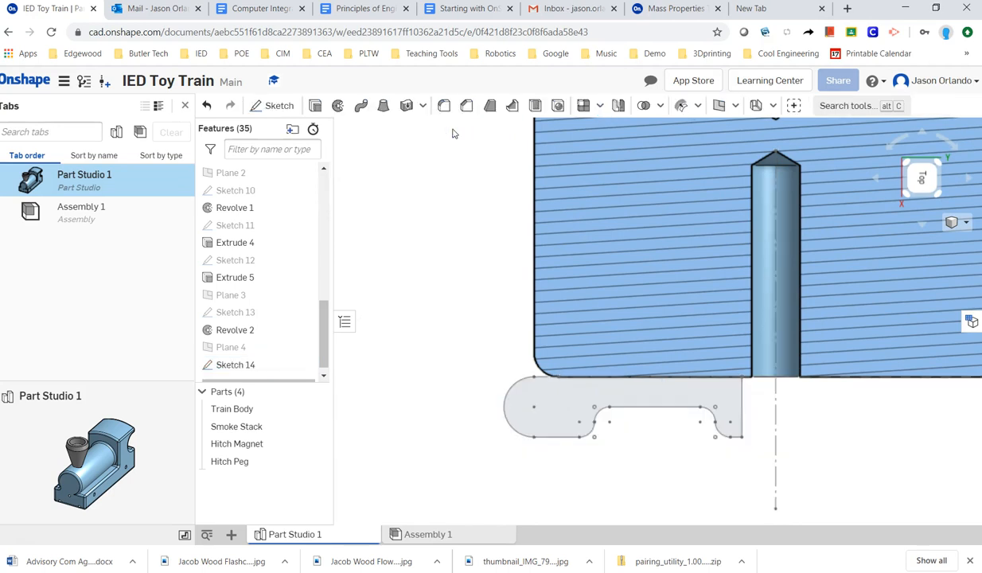
Step: Revolve the wheel profile a full turn about the axle hole's centerline as a new part
click(907, 198)
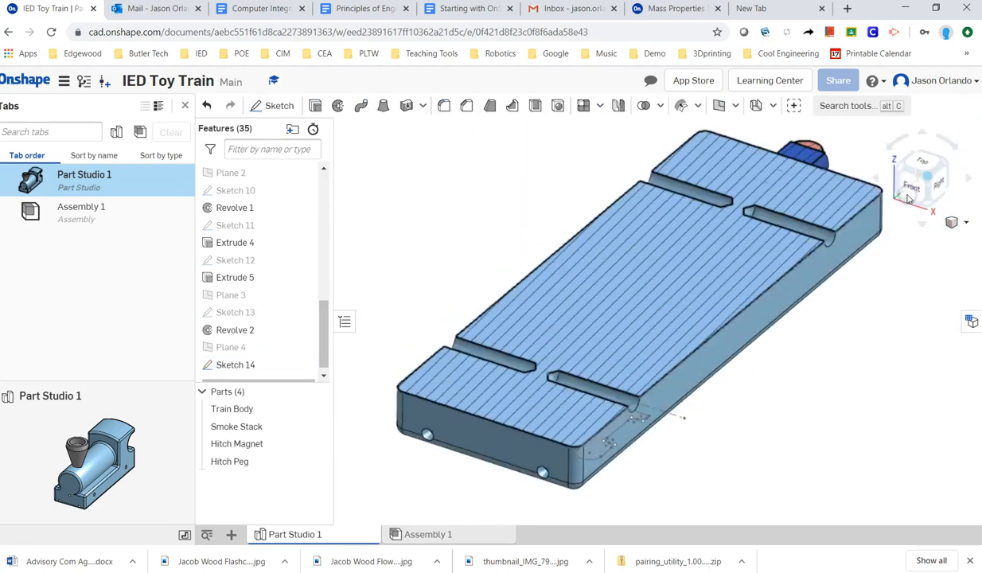
click(339, 106)
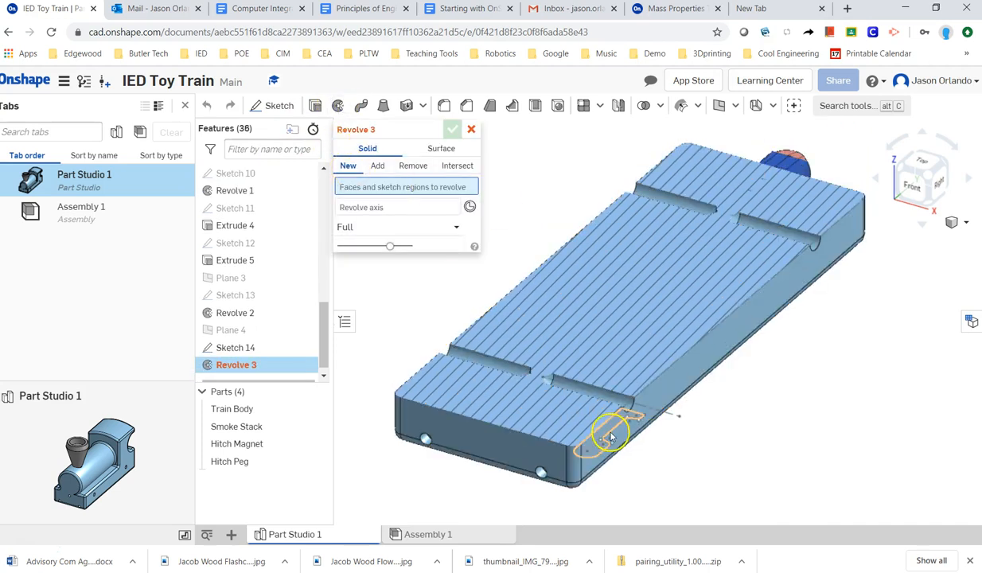
click(605, 434)
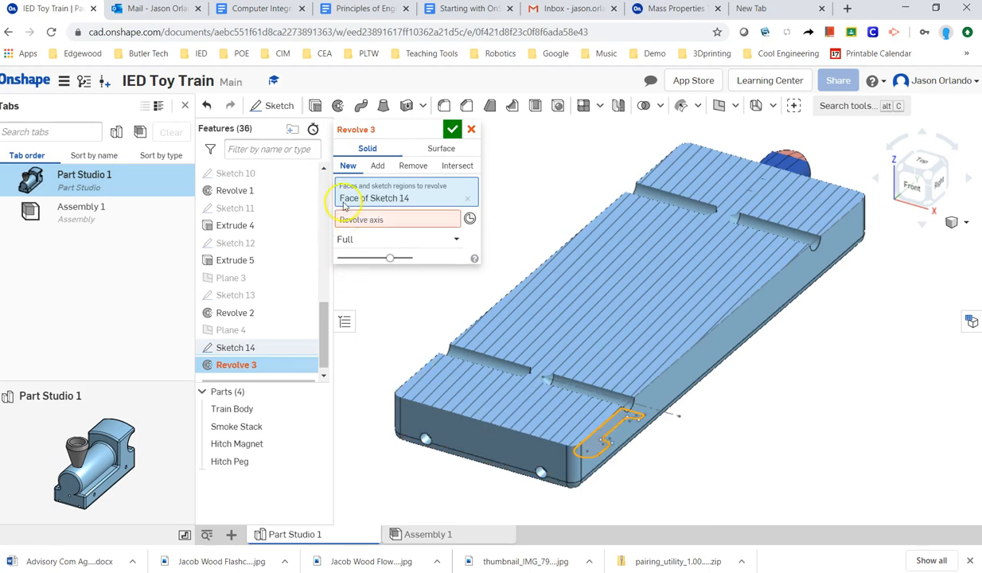
click(369, 221)
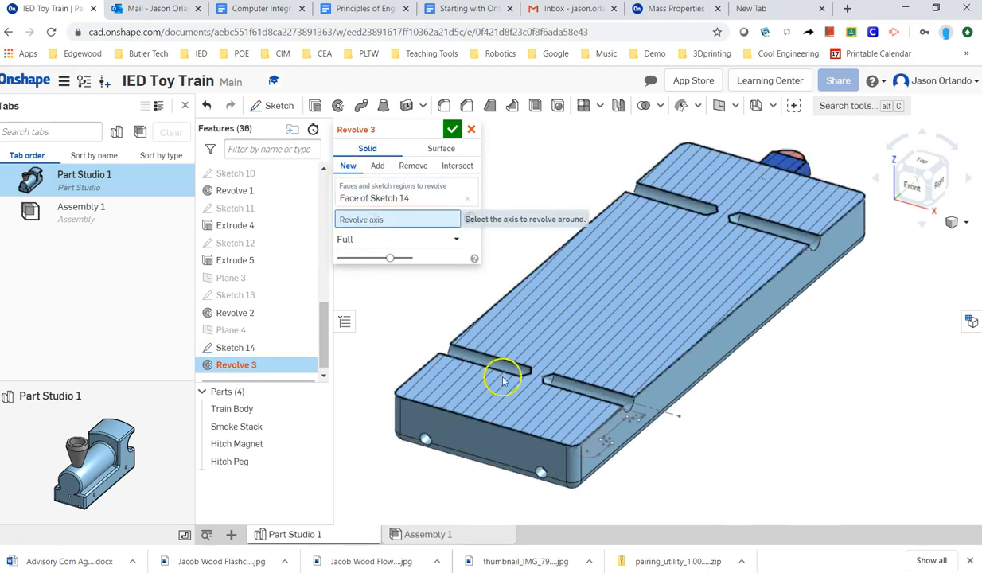
click(666, 414)
click(743, 428)
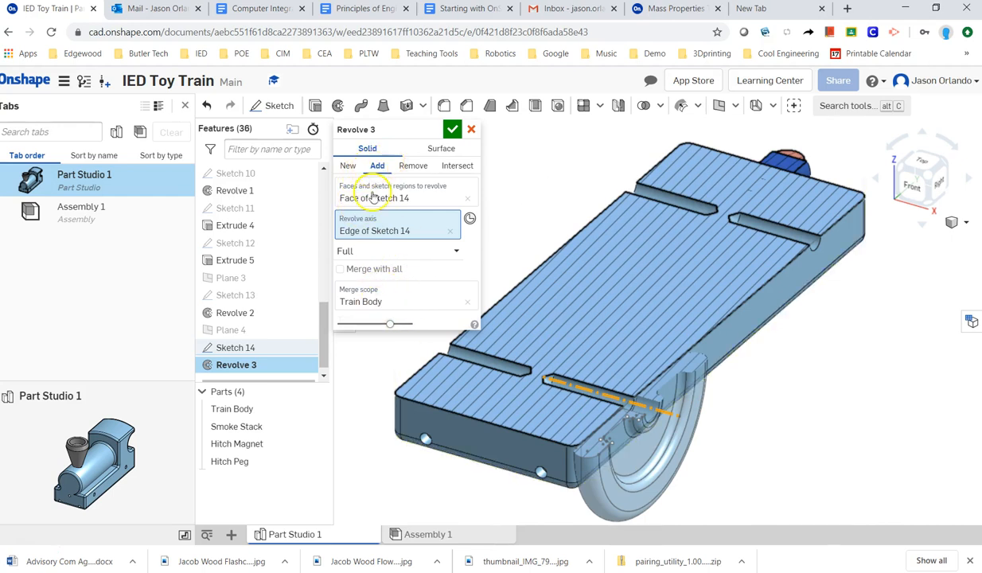
click(348, 167)
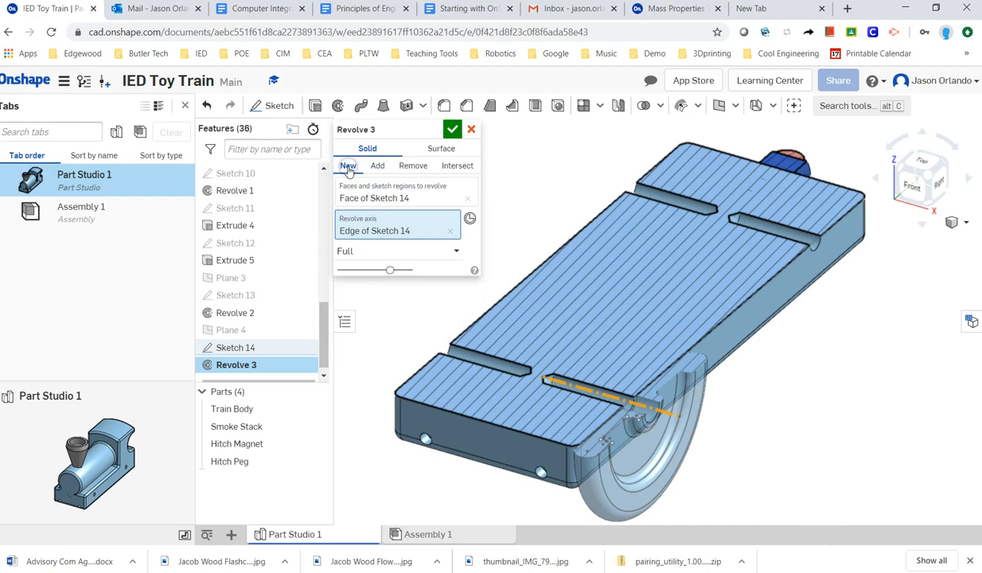
click(453, 130)
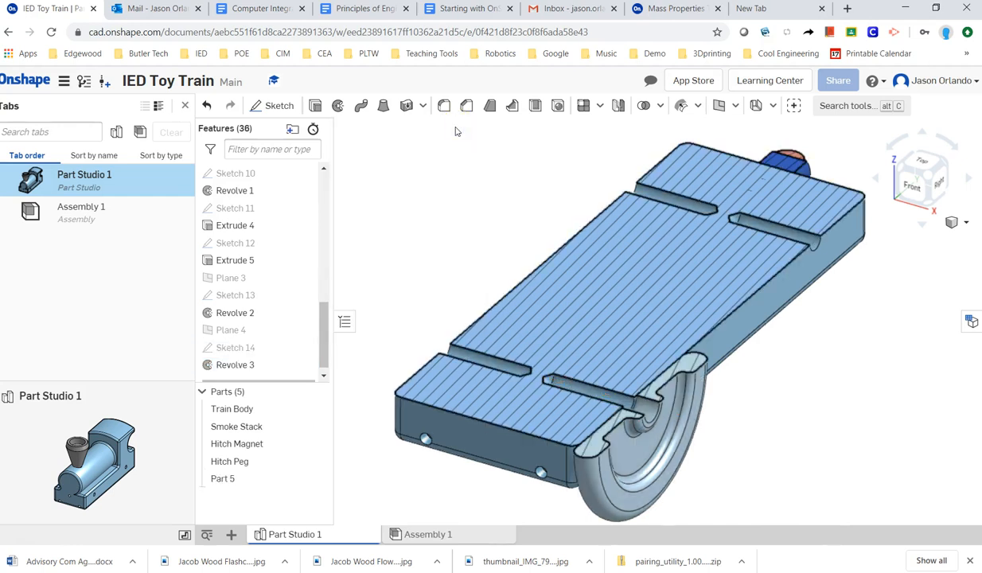
Step: Turn off the section view and hide the Train Body part so the wheel stands clear
click(964, 223)
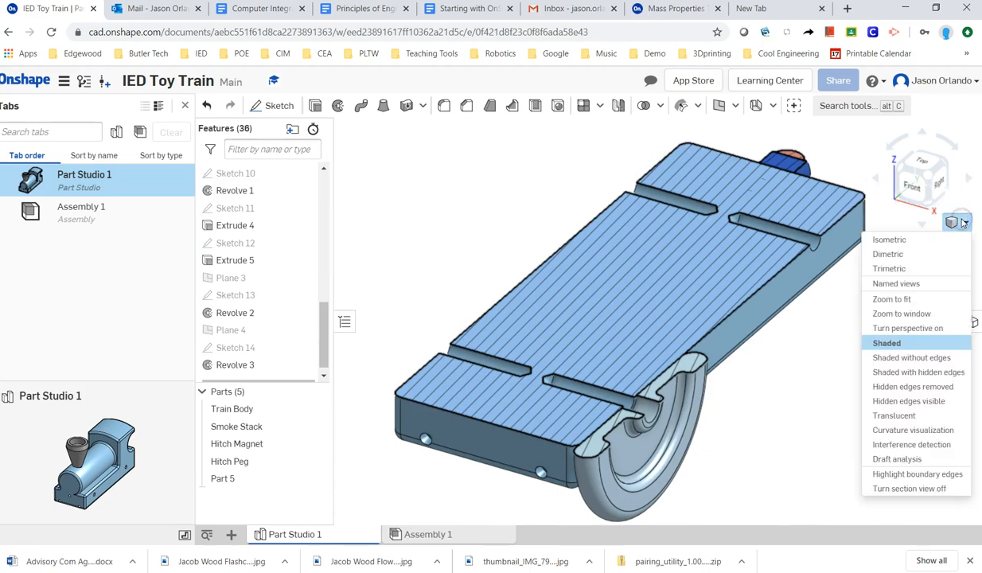
click(914, 489)
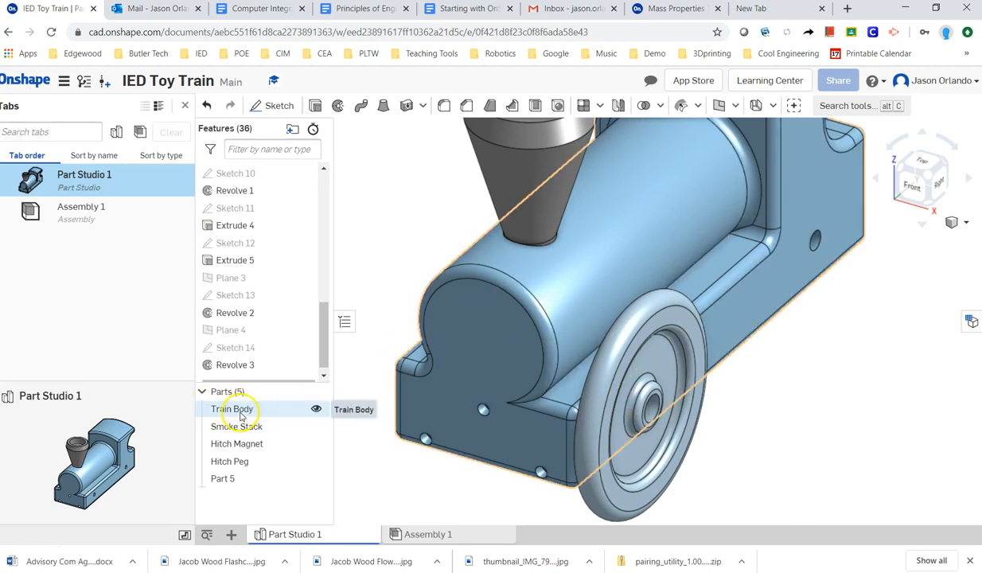
click(317, 408)
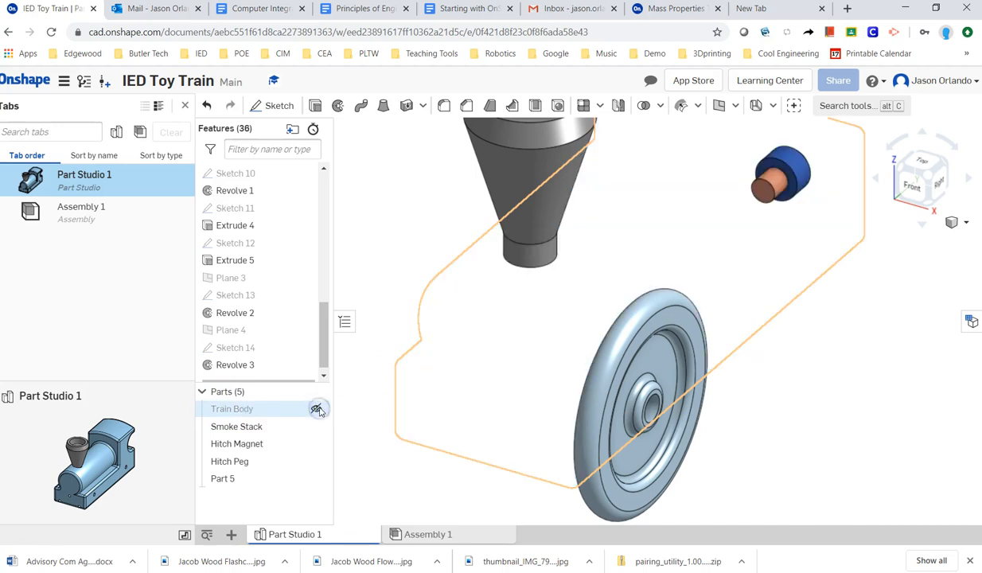
right_drag(883, 422, 839, 410)
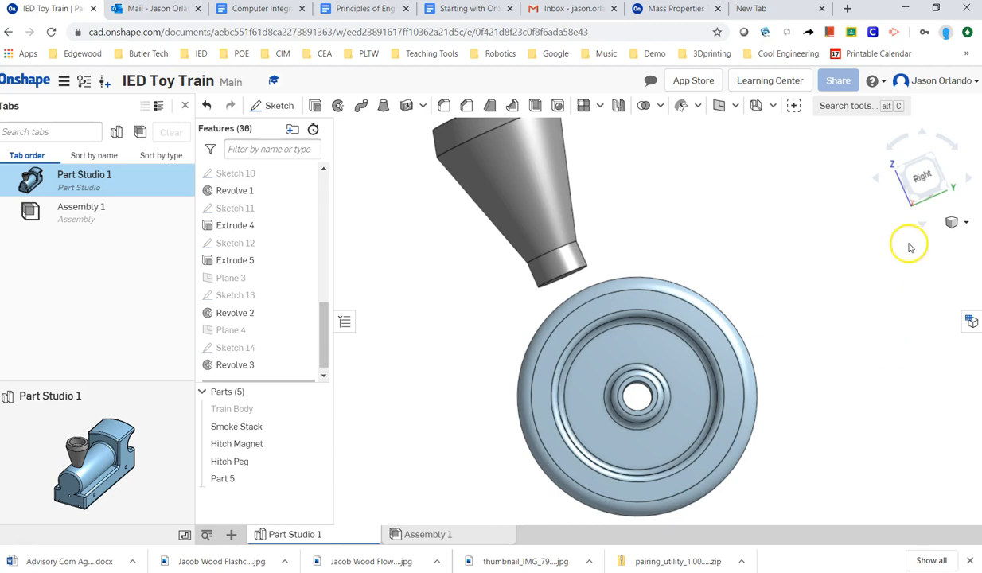
click(921, 177)
middle_drag(577, 295, 646, 284)
scroll(647, 283, down, 2)
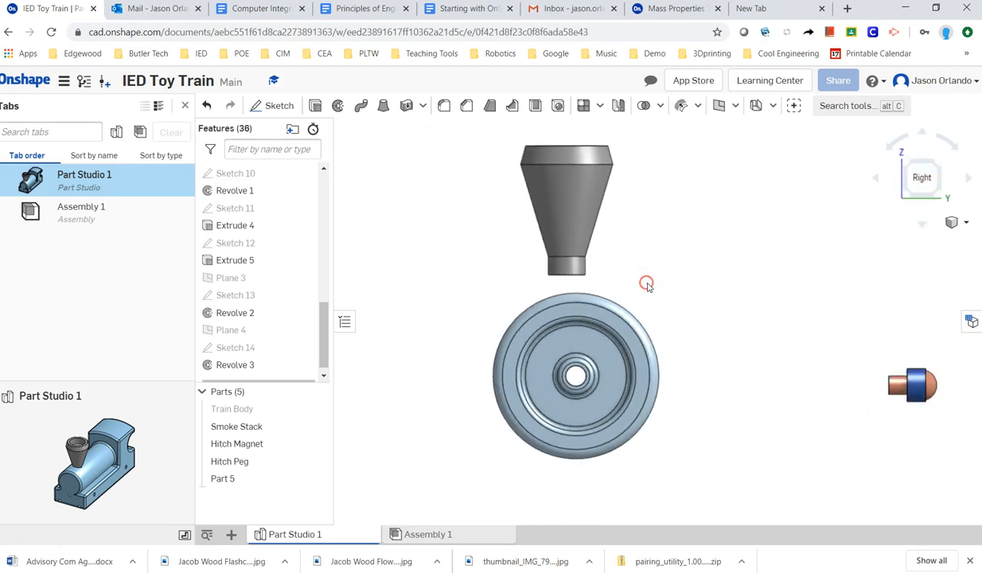
Step: Examine the wheel part drawing in the train drawings preview for the radii and angles of the openings around the hub
key(alt+Tab)
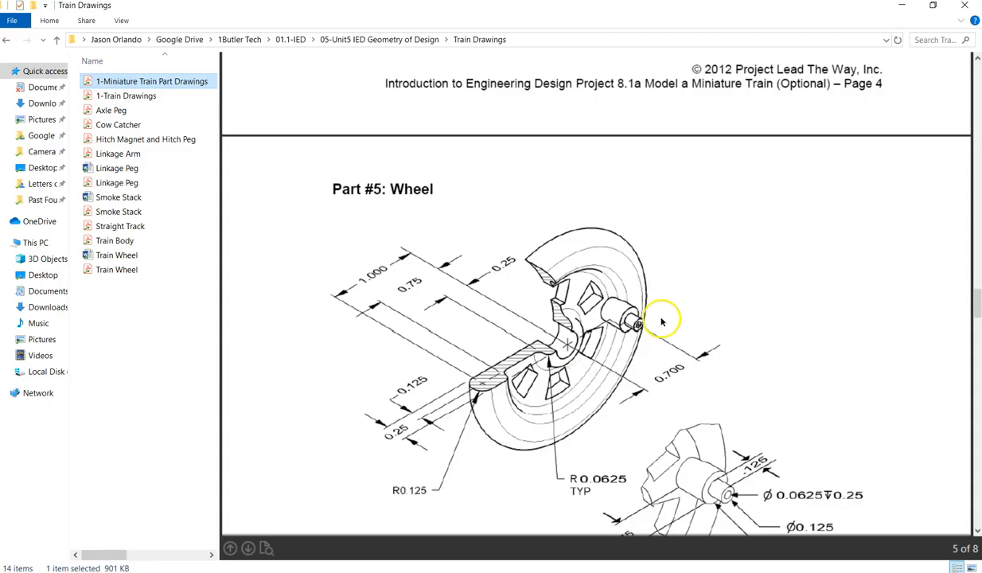
scroll(605, 310, down, 3)
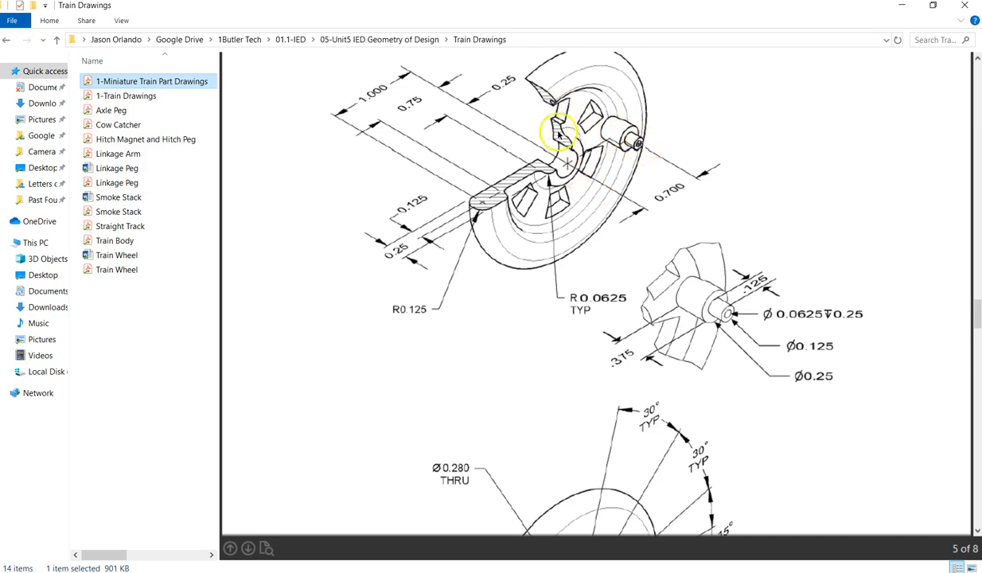
scroll(577, 208, down, 5)
scroll(578, 209, down, 3)
scroll(587, 213, up, 3)
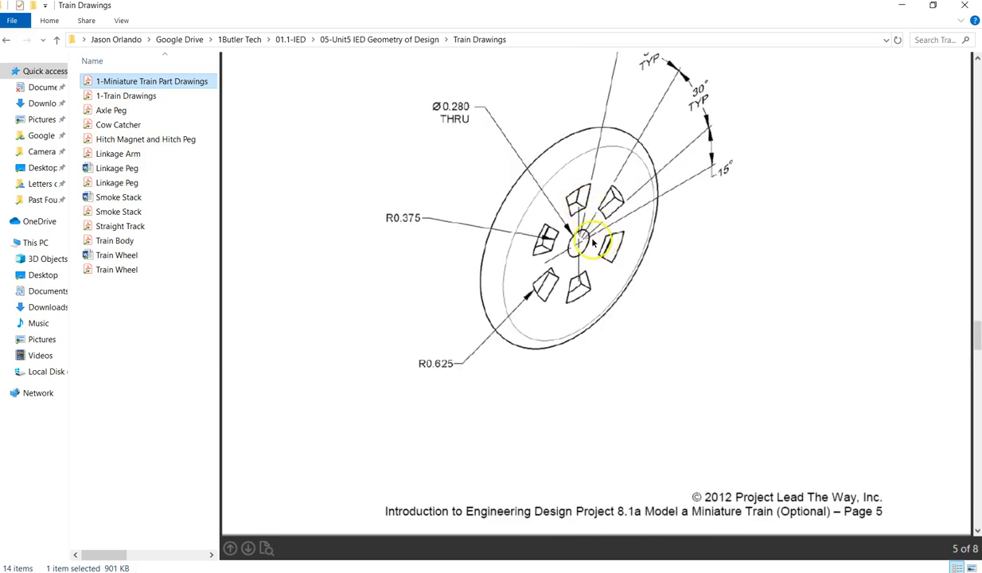
scroll(602, 256, up, 3)
scroll(613, 274, down, 3)
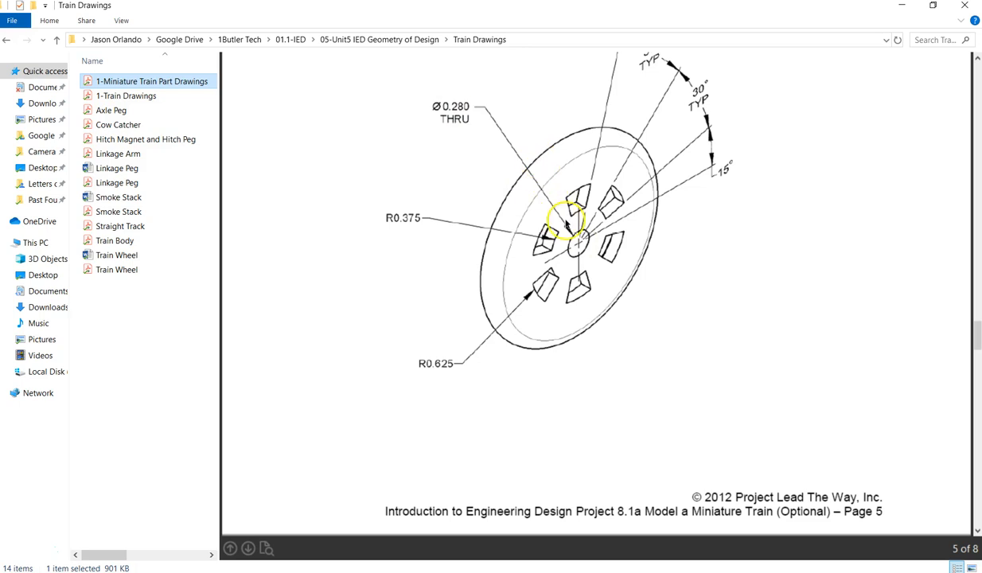
scroll(577, 232, up, 2)
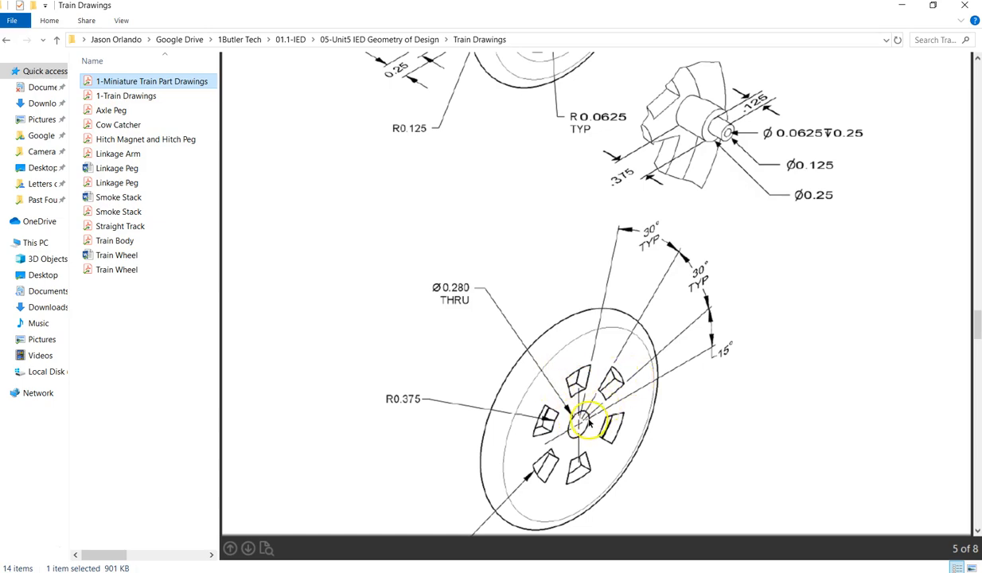
key(alt+Tab)
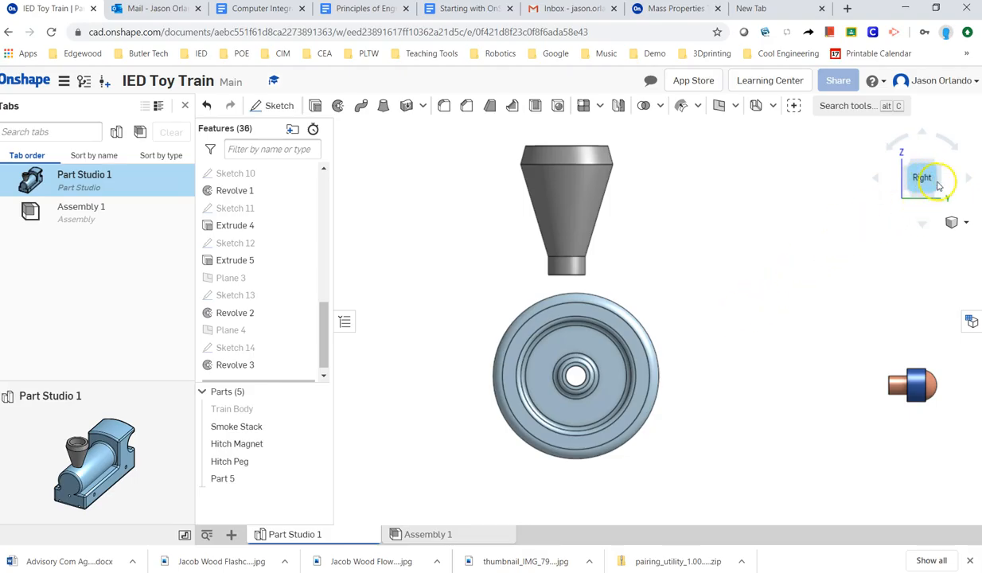
key(alt+Tab)
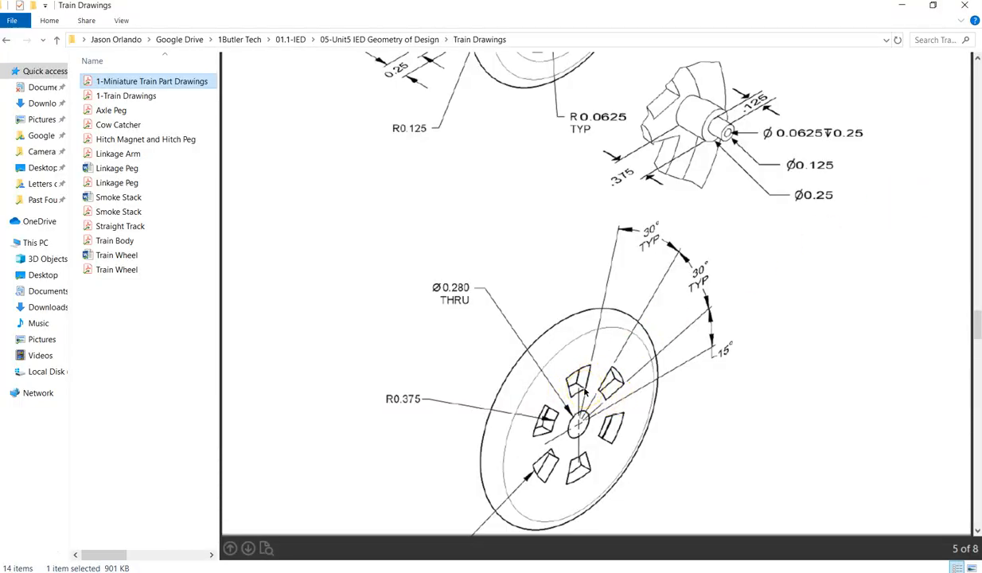
key(alt+Tab)
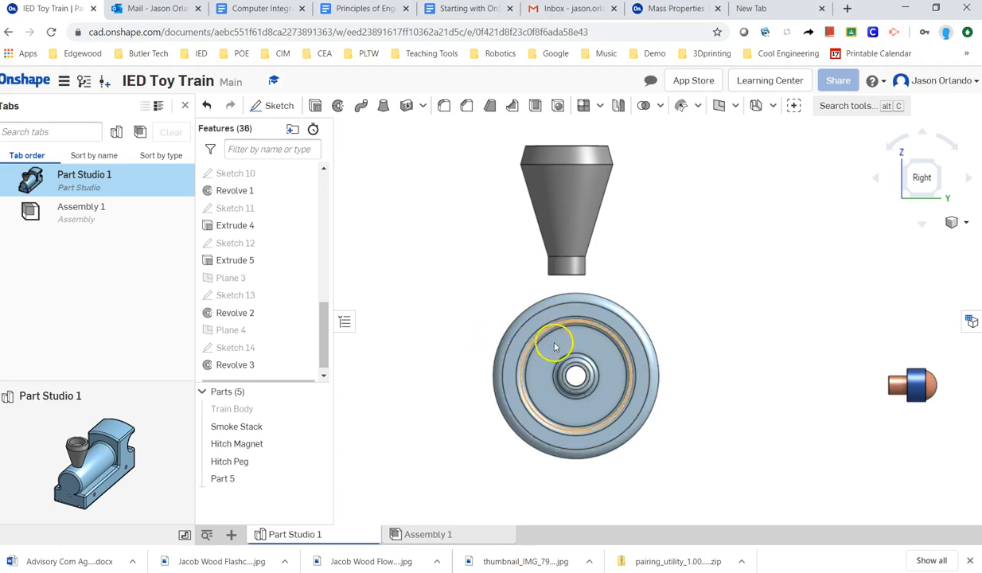
Step: Start a sketch on the wheel's flat recessed face between the hub and the rim
scroll(568, 343, up, 3)
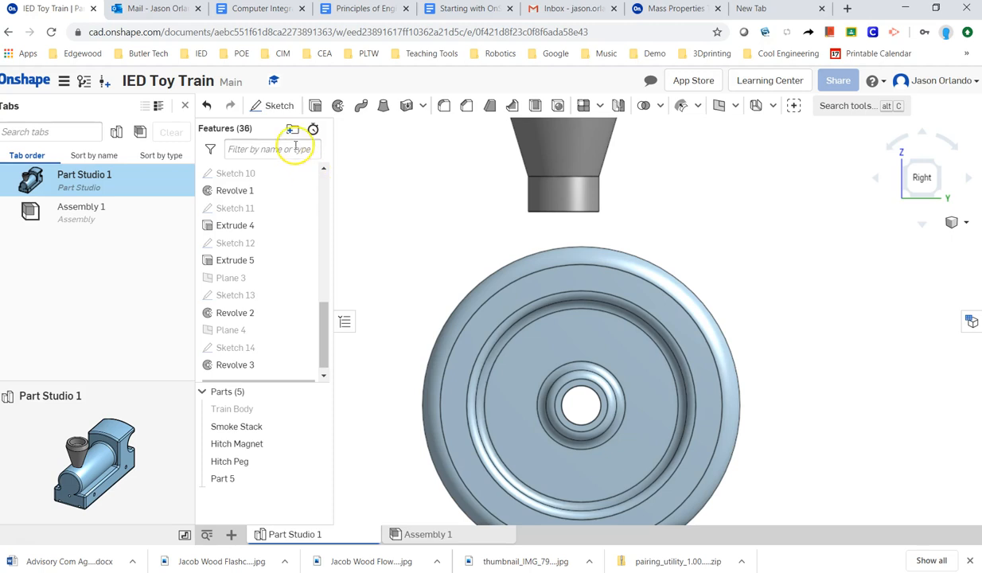
click(270, 105)
click(585, 342)
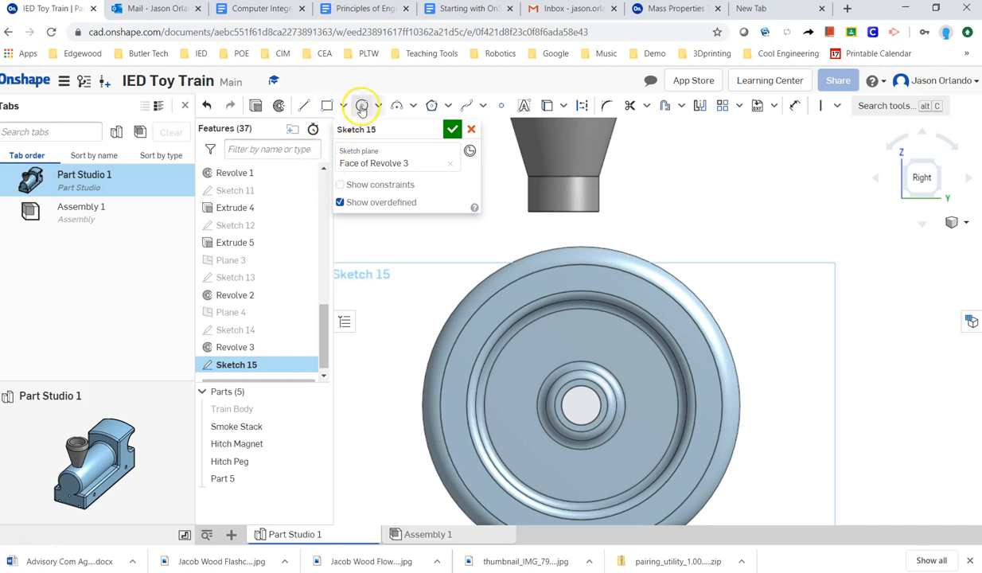
click(307, 110)
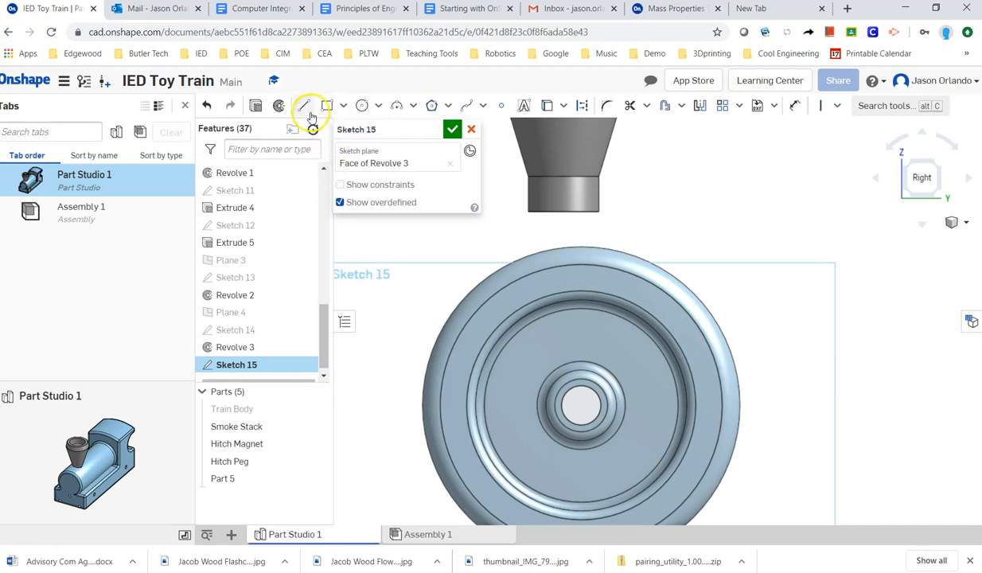
click(396, 107)
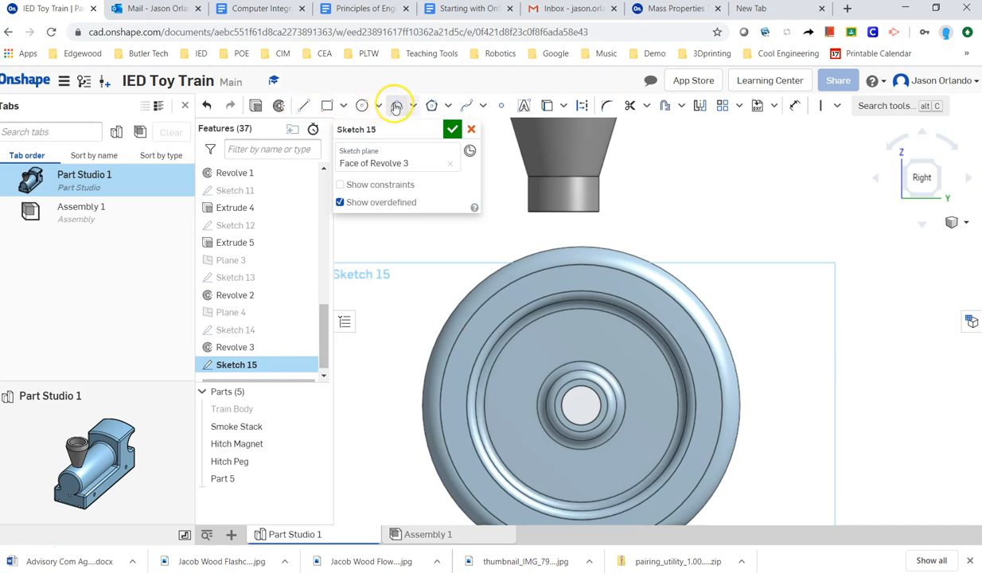
click(307, 109)
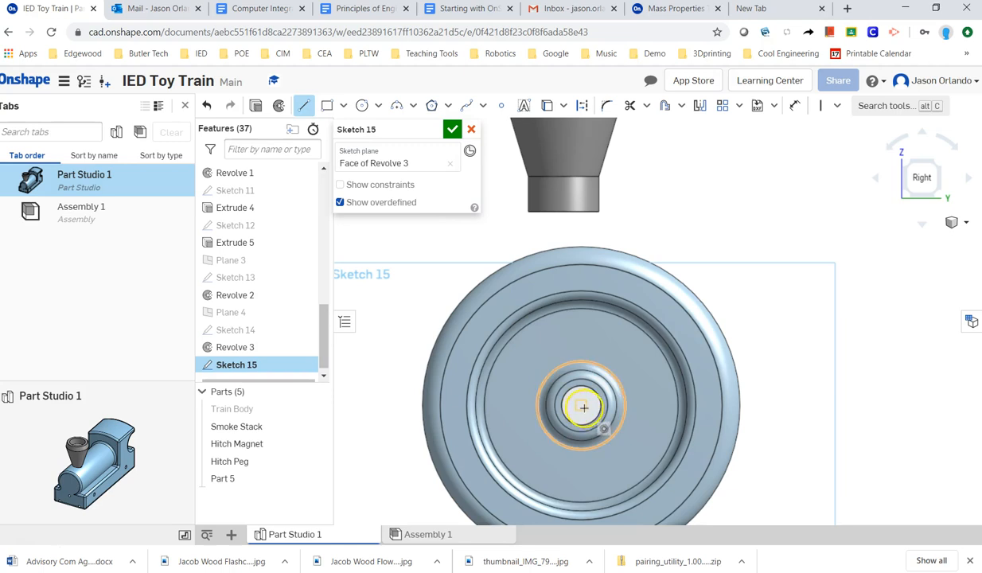
drag(581, 407, 547, 335)
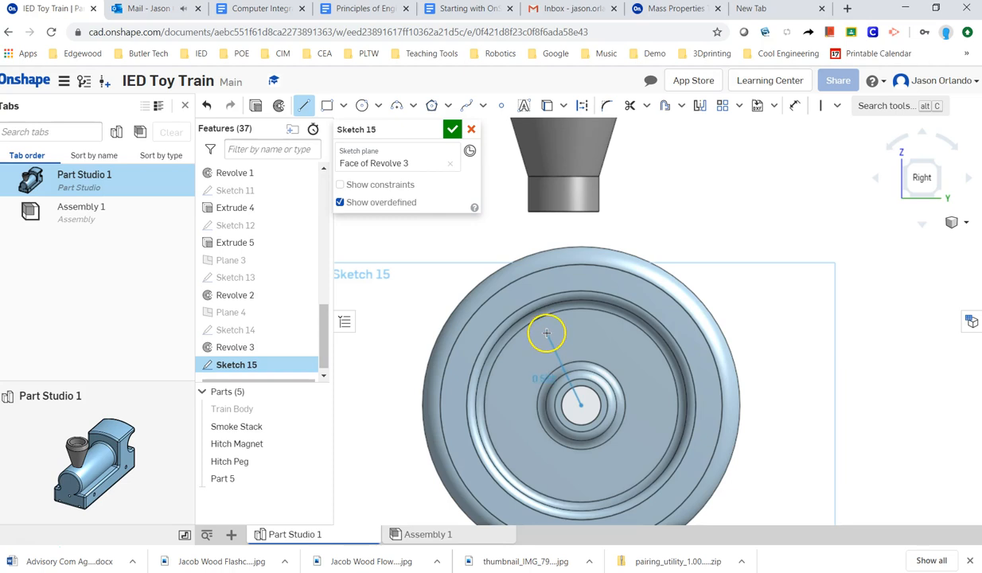
key(Escape)
Step: Sketch a three-point arc above the hub, just inside the outer edge of the wheel's recessed face
click(396, 105)
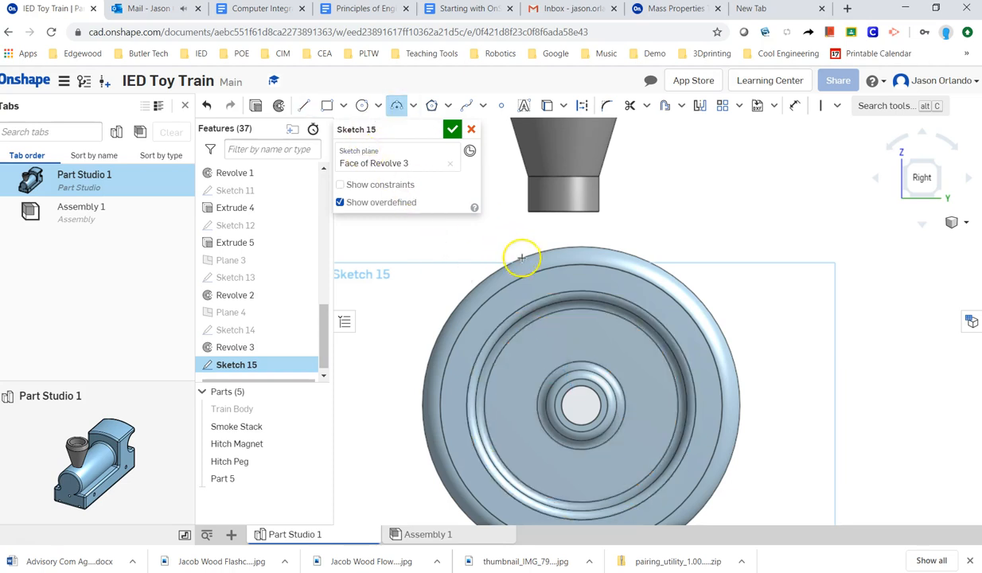
click(549, 323)
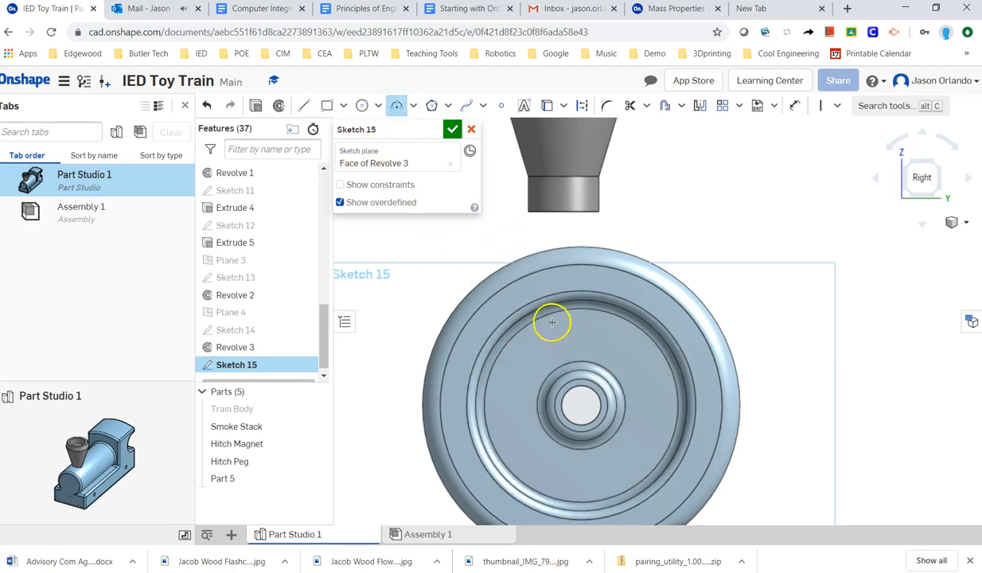
click(615, 325)
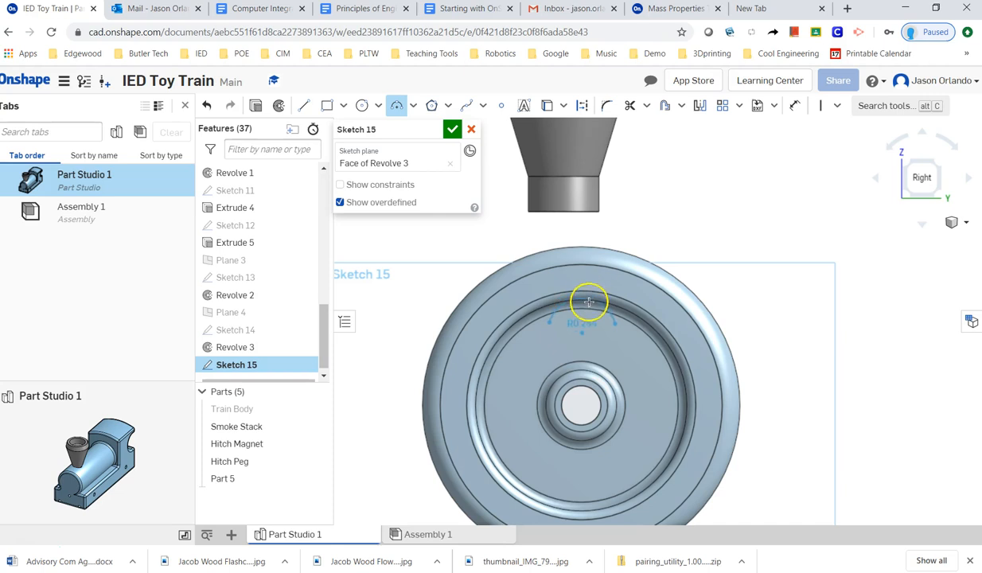
click(587, 314)
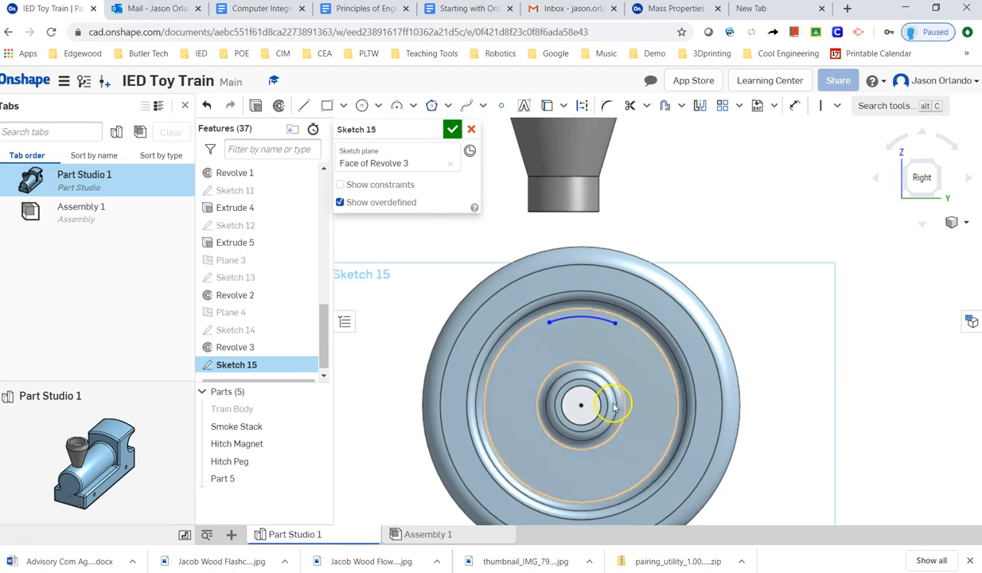
click(651, 374)
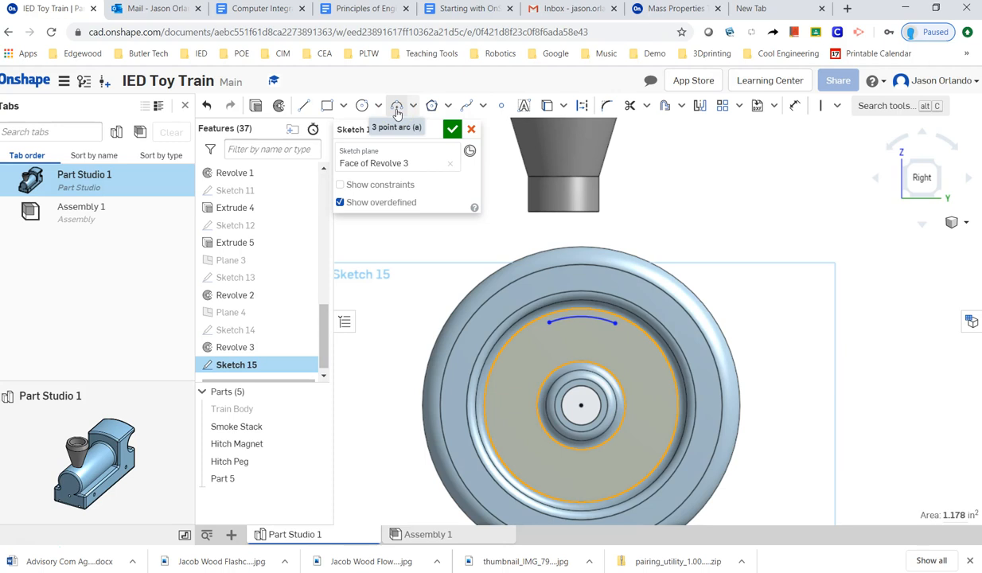
Step: Sketch a shorter three-point arc with a radius of about 0.33 in between the first arc and the hub
click(397, 111)
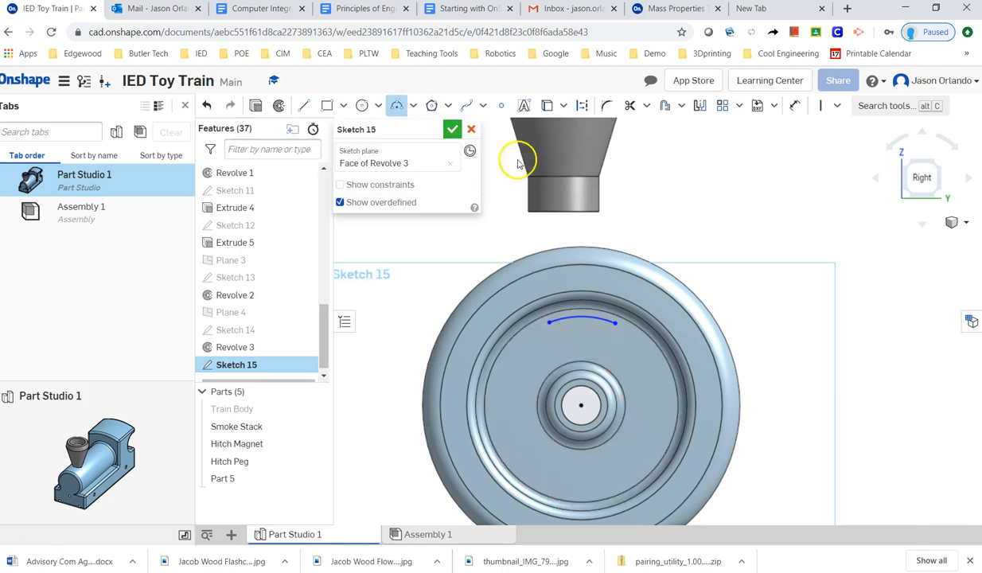
click(559, 350)
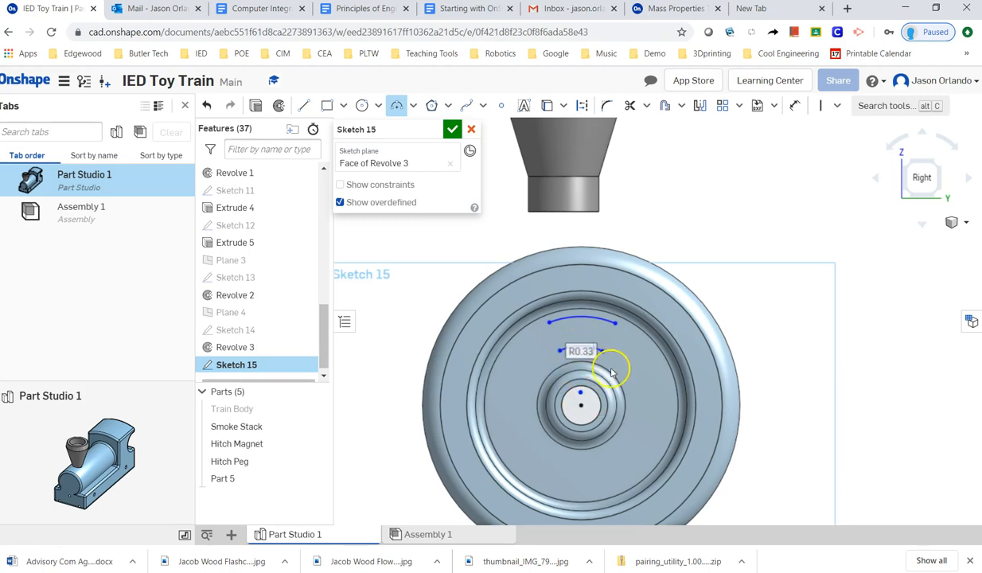
click(611, 370)
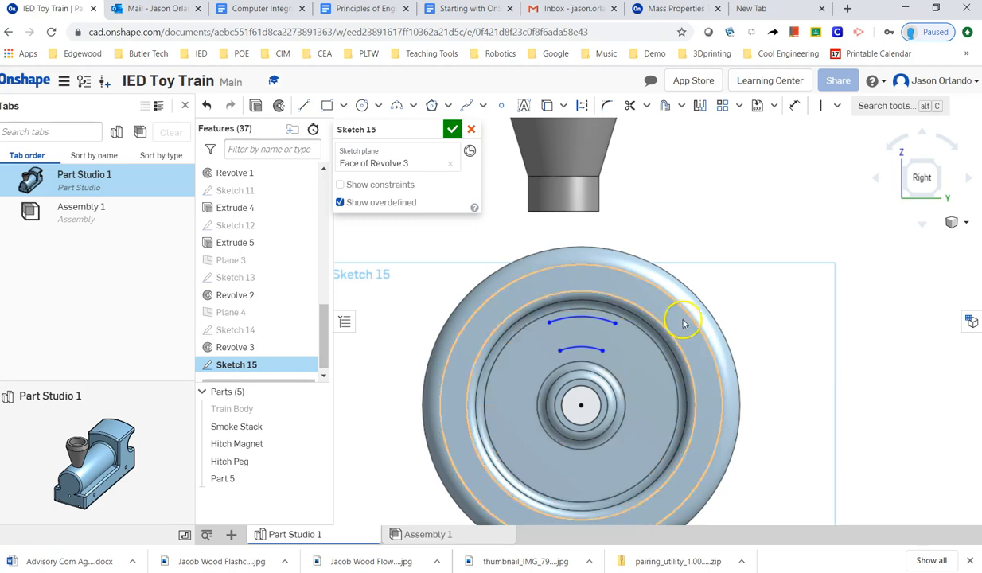
Step: Dimension the outer arc above the hub with a radius of 0.625, checking the wheel drawing for the value
click(794, 106)
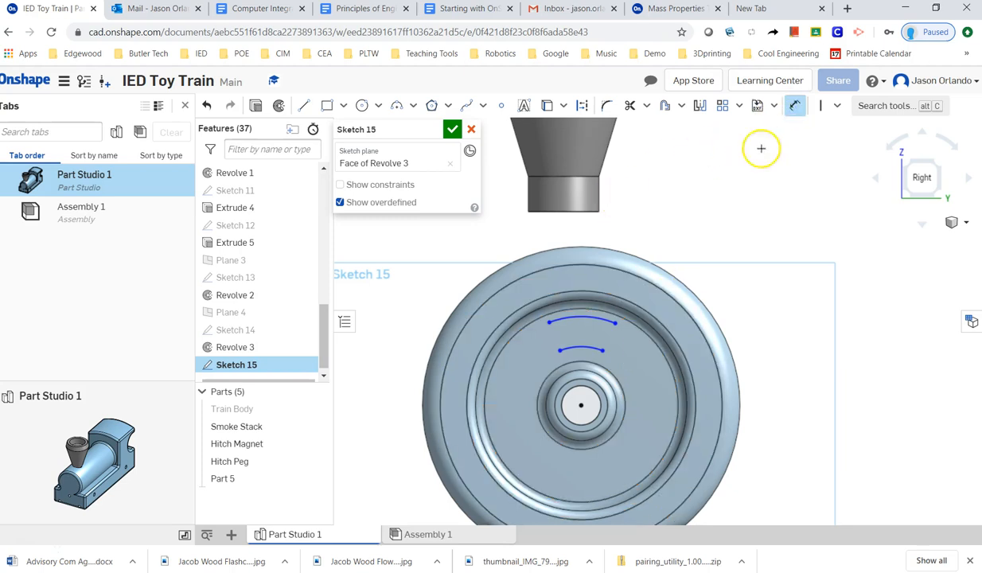
key(alt+Tab)
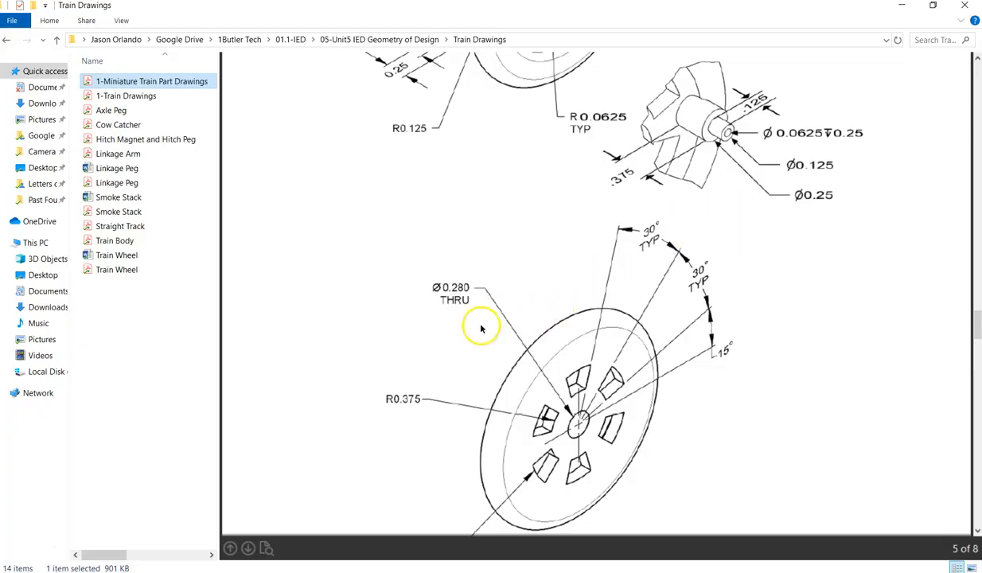
scroll(470, 404, down, 2)
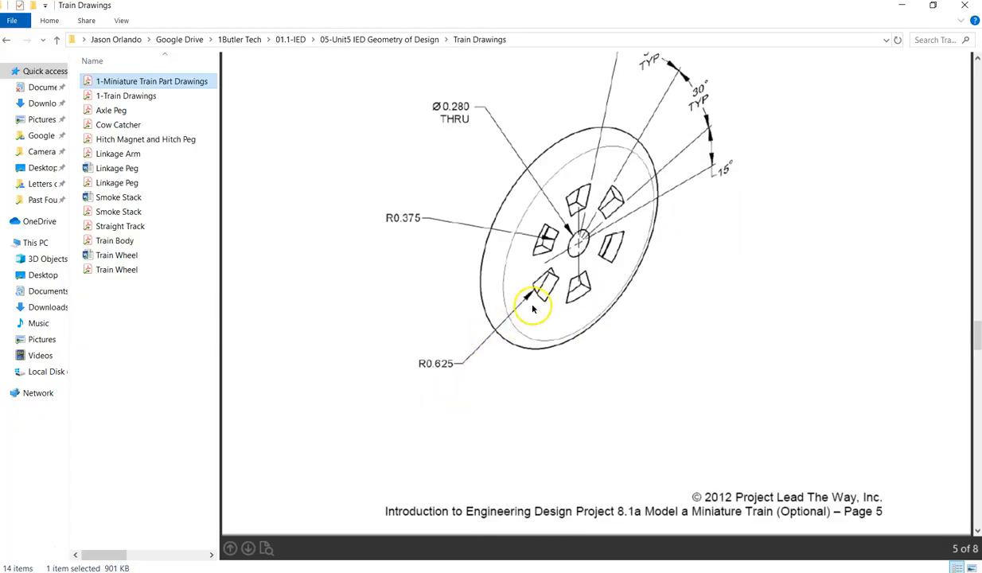
key(alt+Tab)
click(597, 319)
click(693, 248)
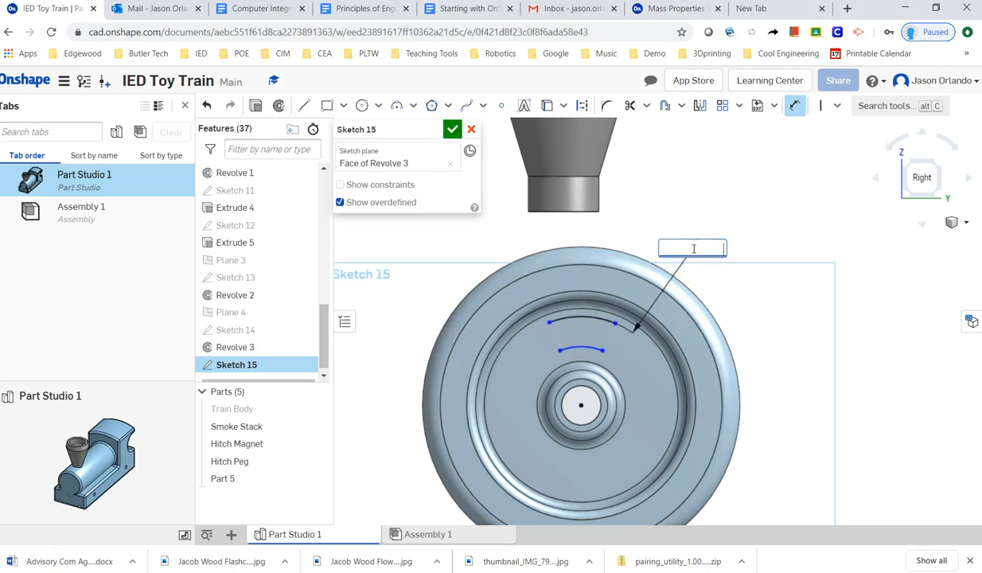
text(0.25)
key(Return)
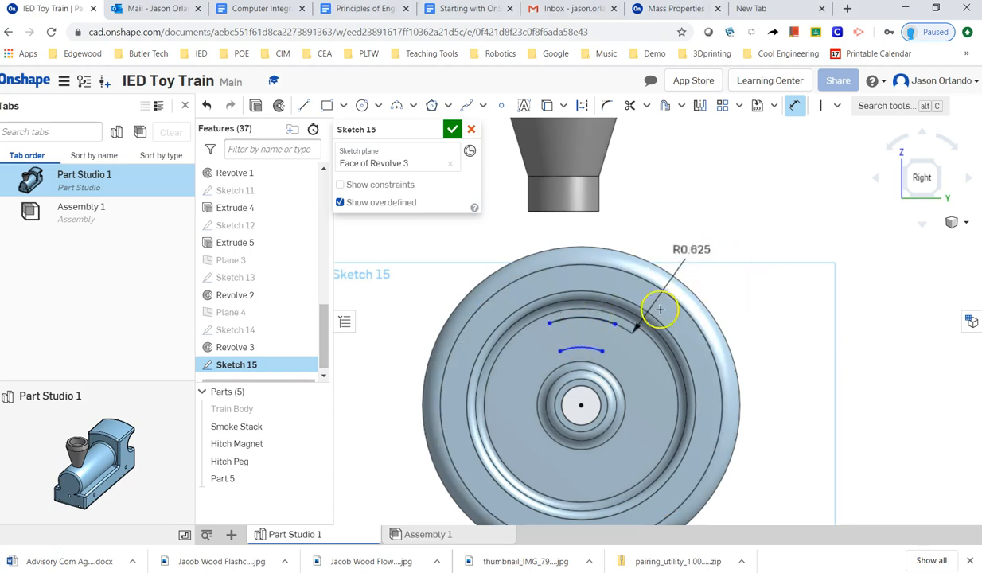
Step: Dimension the inner arc above the hub with a radius of 0.375
click(594, 350)
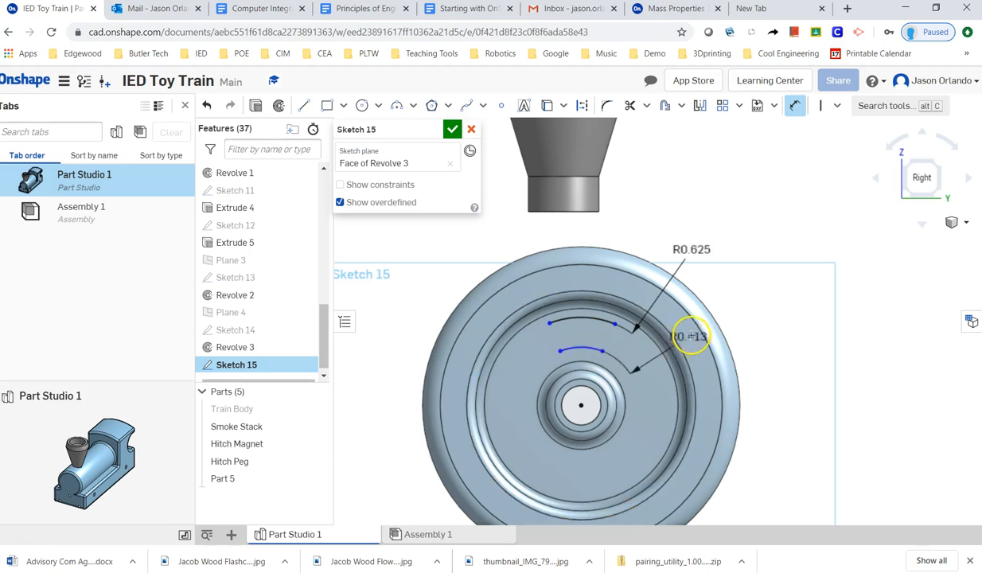
key(alt+Tab)
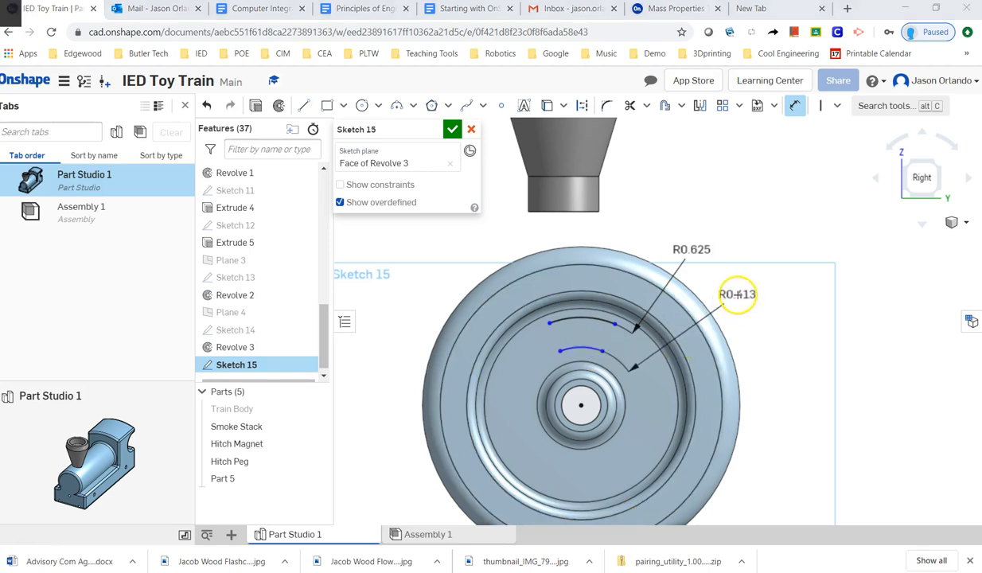
key(alt+Tab)
click(738, 294)
key(BackSpace)
text(.375)
key(Return)
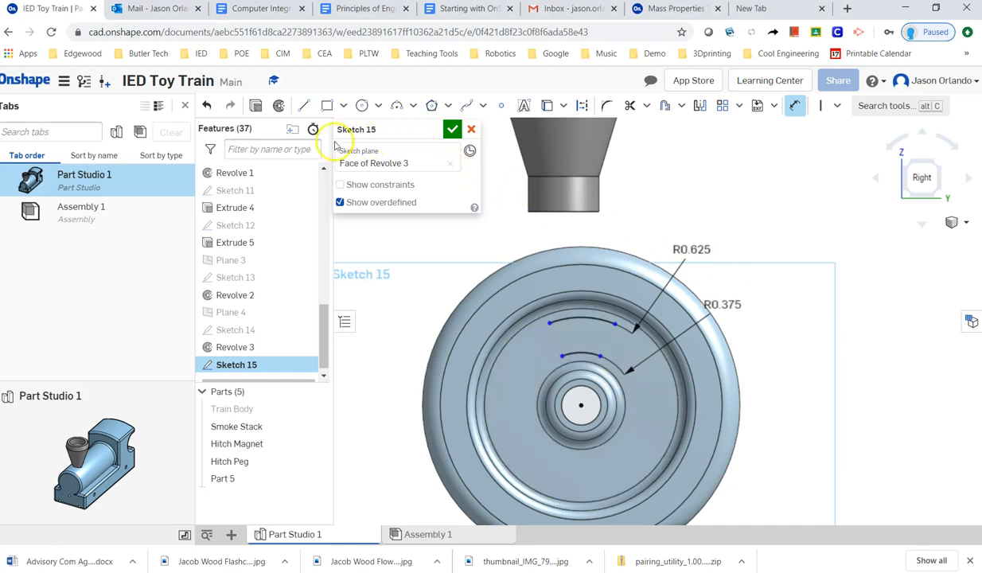
Step: Draw two lines joining the wheel's center to both endpoints of the outer arc
click(303, 105)
drag(581, 408, 549, 324)
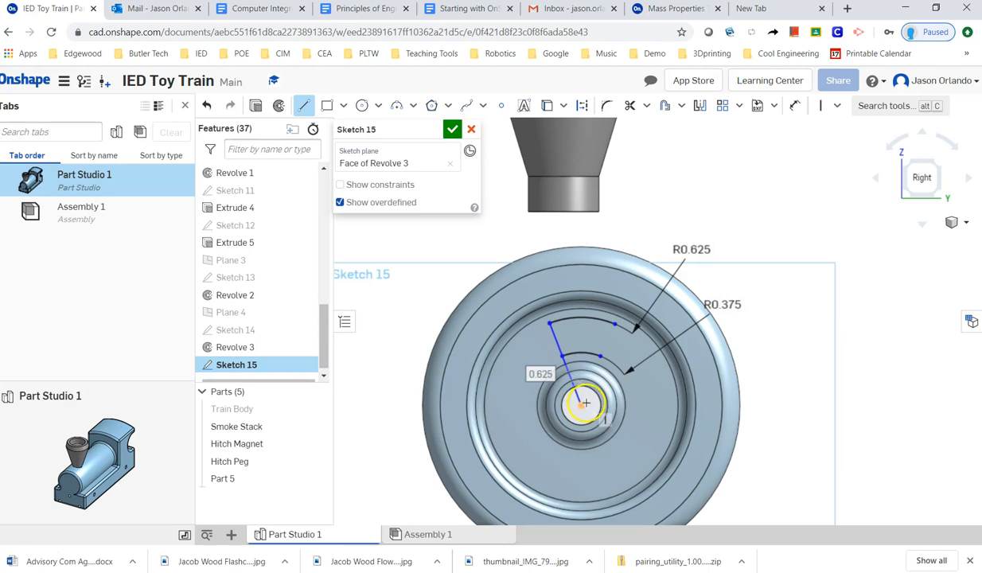
drag(604, 338, 615, 326)
Step: Make the inner arc's right endpoint coincident with the right radial line and check that its left endpoint meets the left line
scroll(625, 349, down, 6)
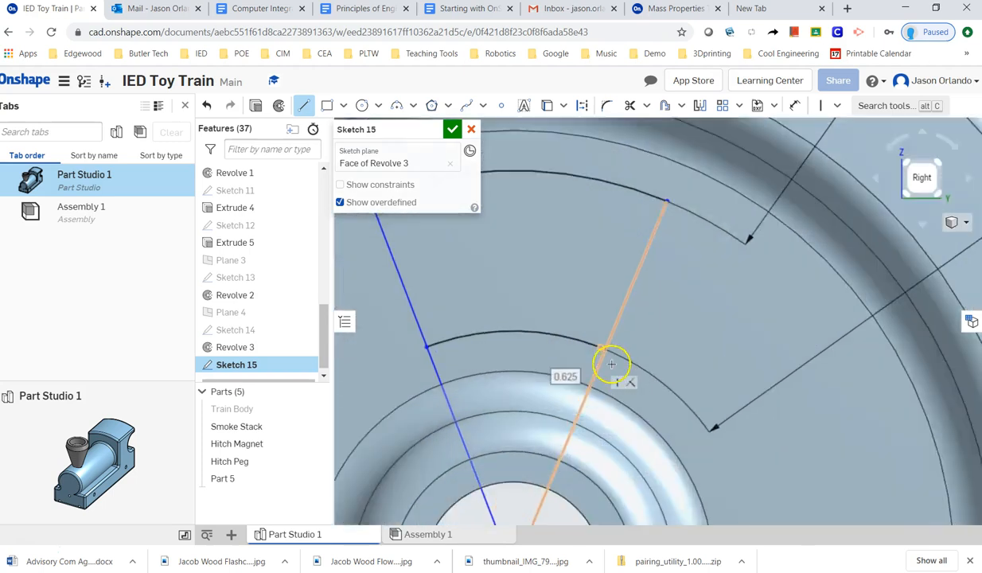
click(837, 106)
click(837, 128)
click(583, 317)
click(619, 318)
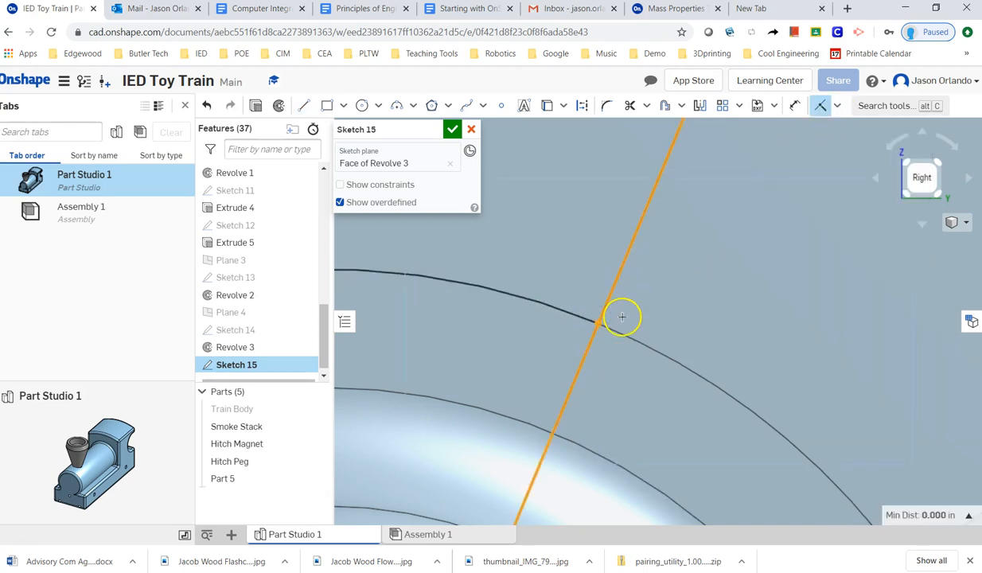
scroll(657, 322, up, 2)
scroll(478, 323, up, 3)
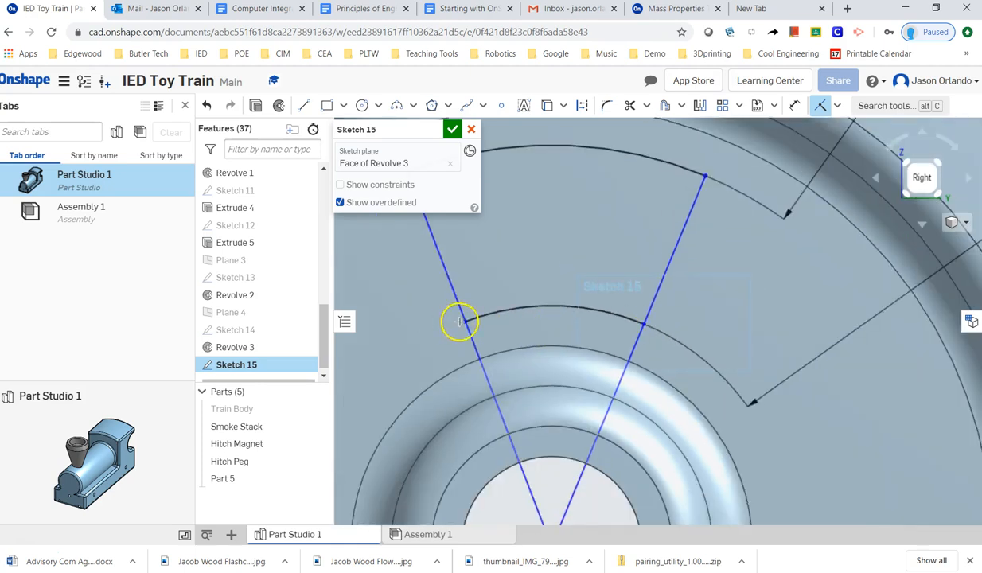
scroll(467, 324, down, 5)
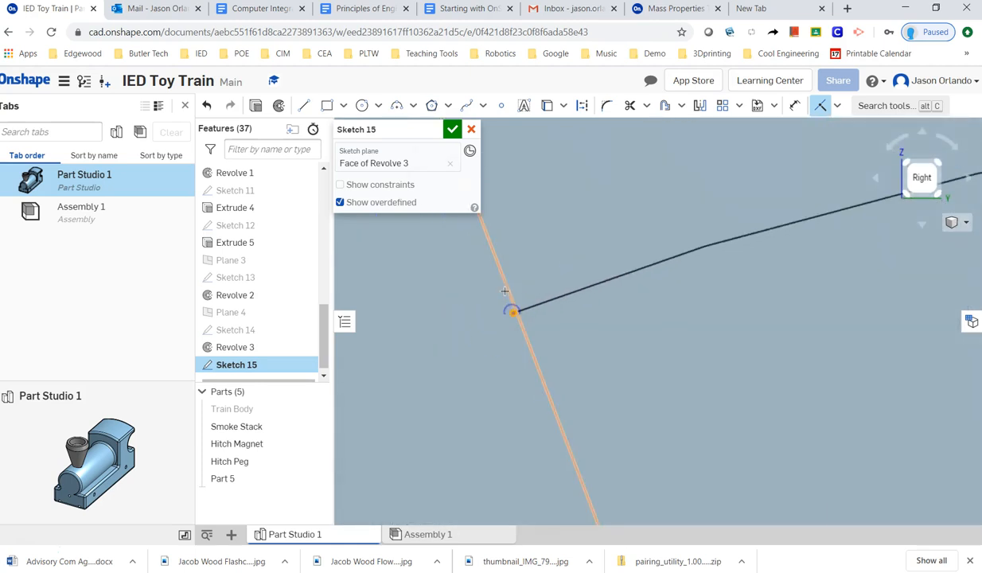
scroll(490, 300, up, 5)
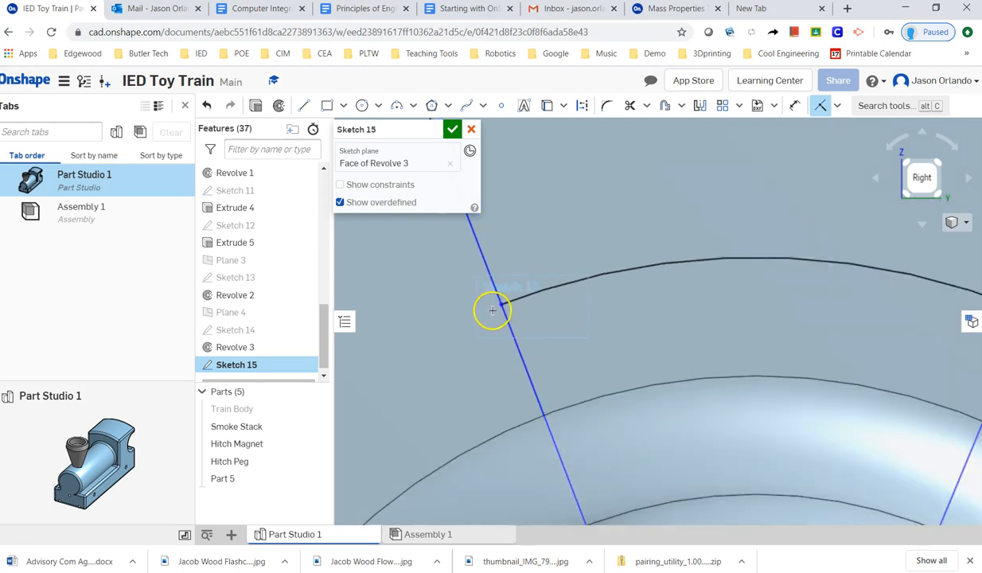
scroll(469, 342, up, 5)
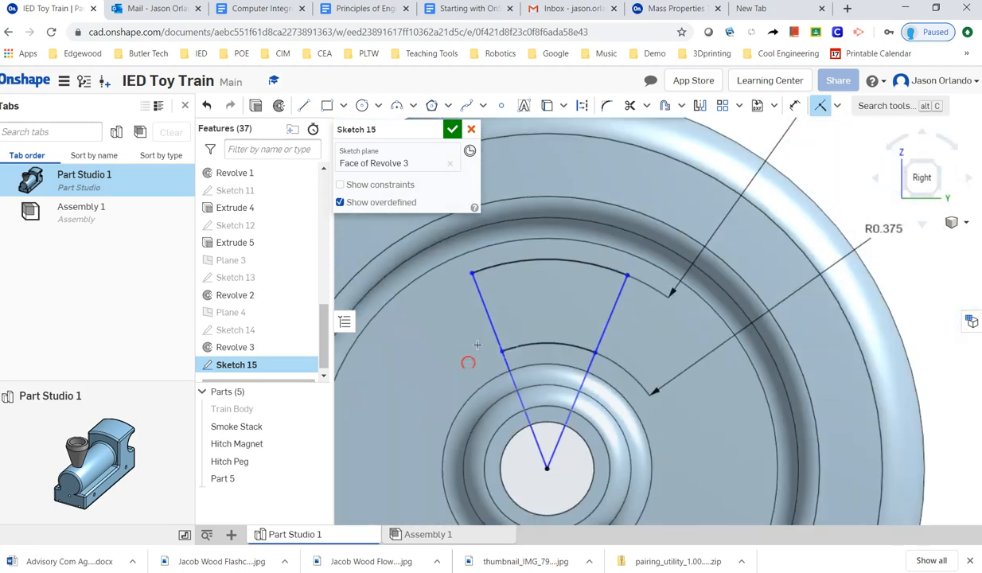
Step: Trim both radial lines between the inner arc and the wheel's center, leaving a closed wedge outline
click(630, 105)
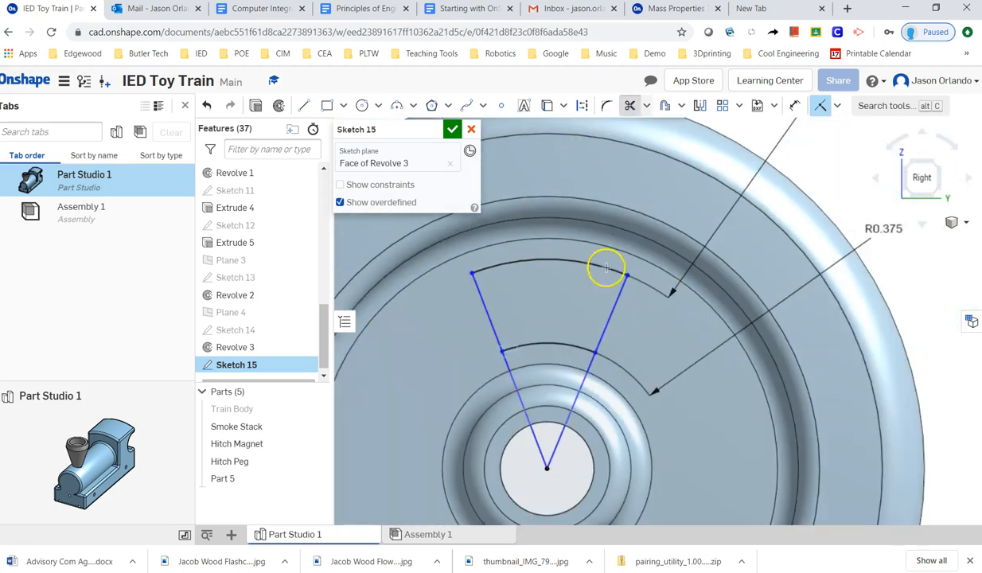
click(524, 403)
click(581, 388)
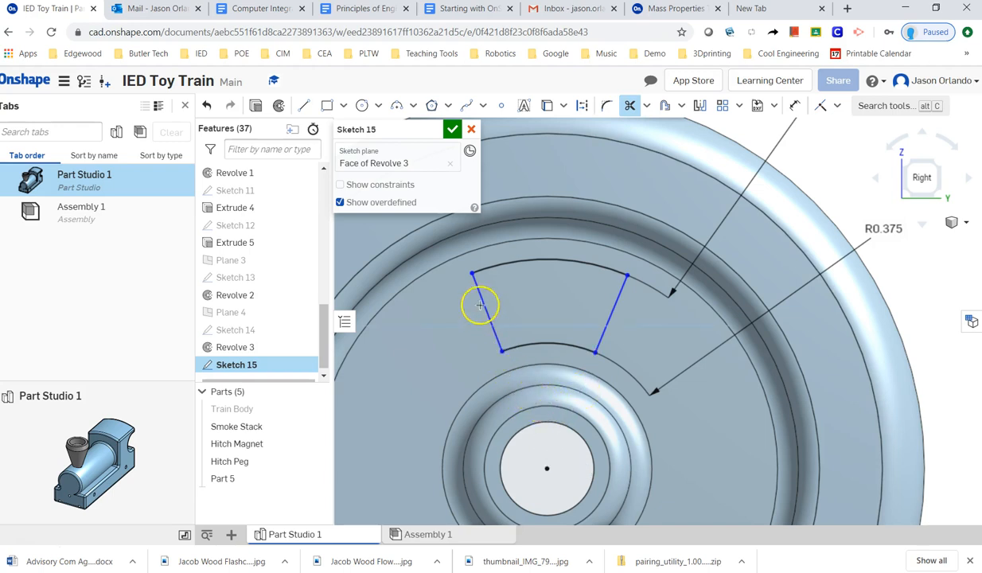
Step: Dimension the angle between the wedge's two straight sides as 30°
middle_drag(556, 443, 564, 464)
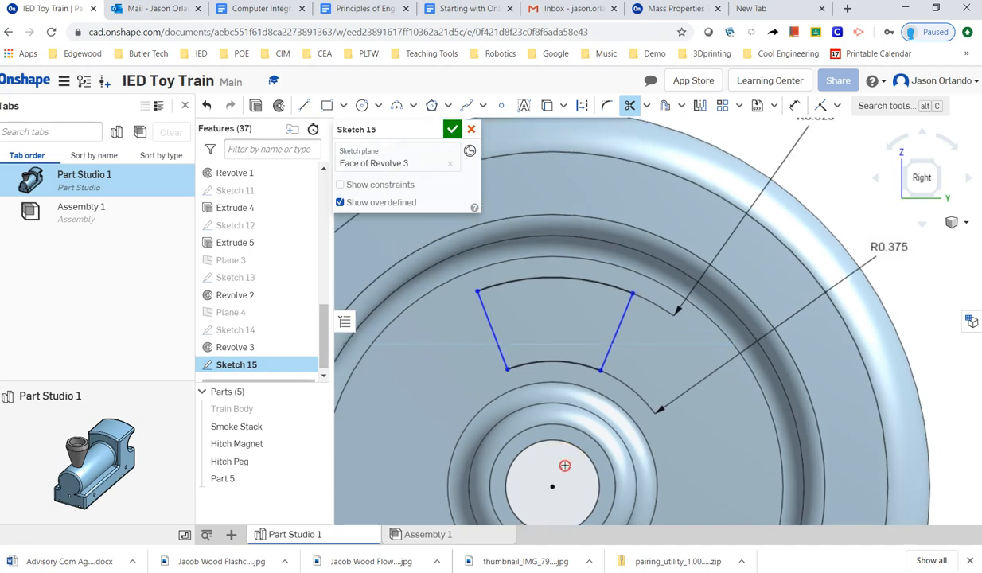
click(795, 105)
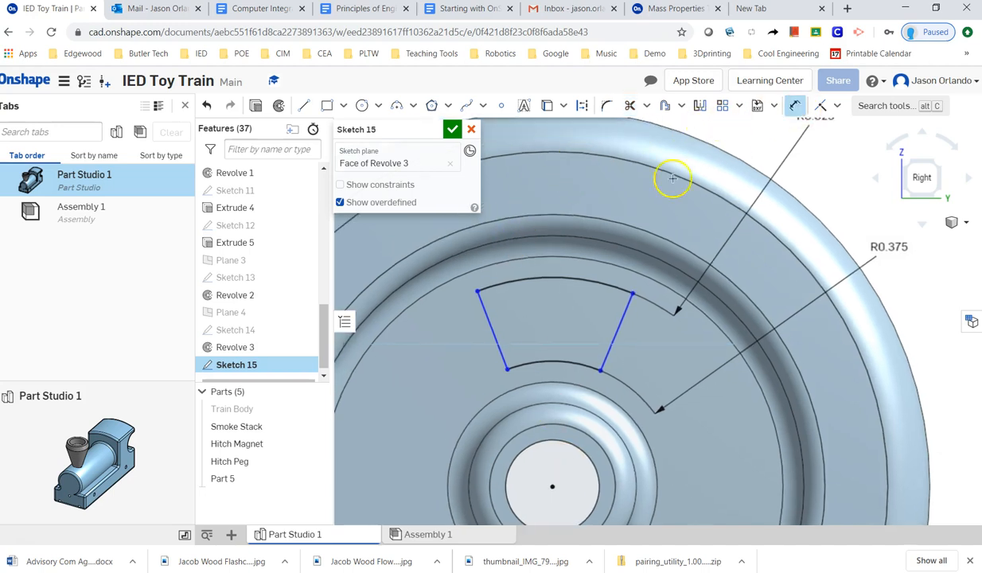
click(483, 307)
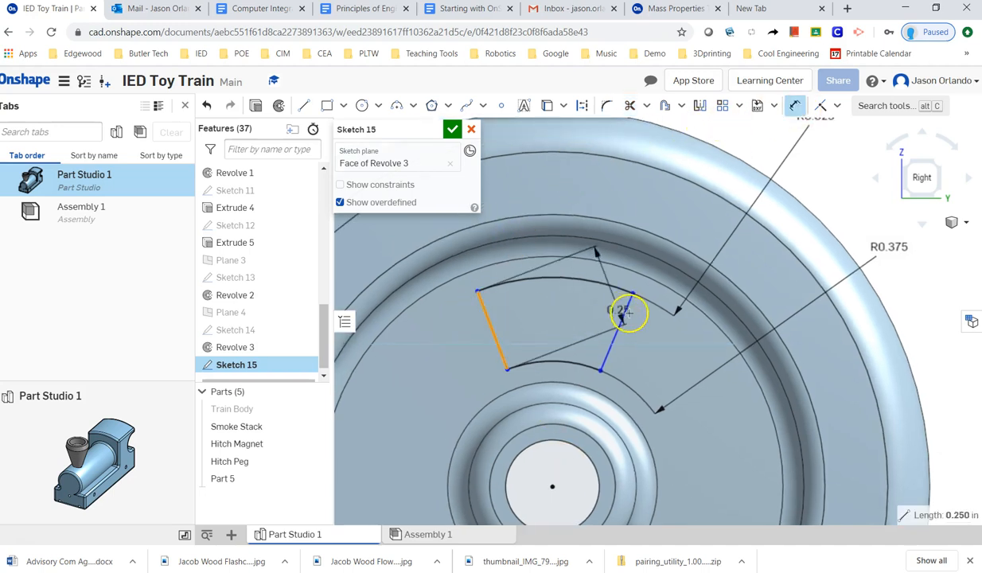
click(619, 322)
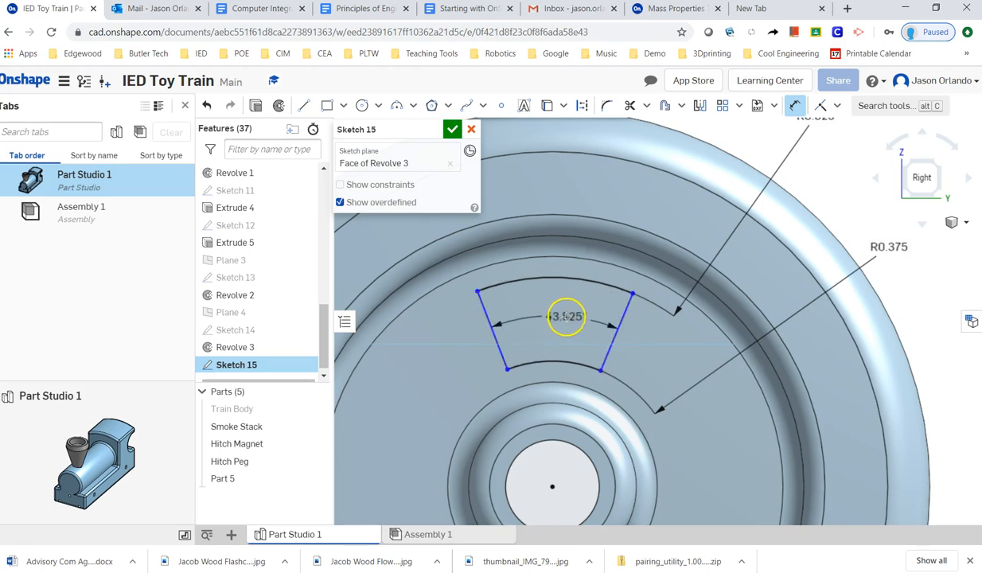
click(565, 317)
text(30)
key(Return)
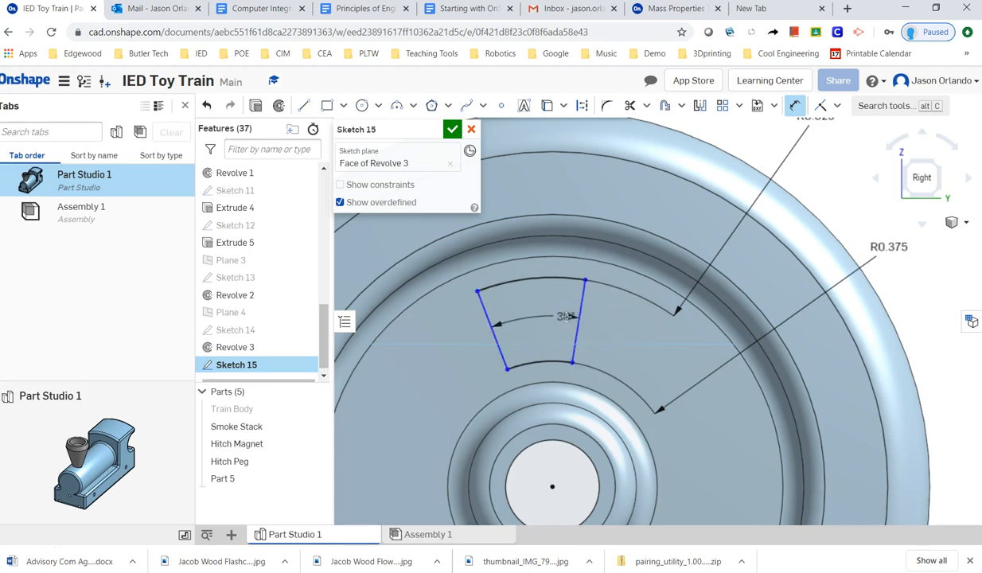
Step: Draw a vertical line about 0.57 in long from the wheel's center up into the wedge and convert it to construction
click(303, 105)
click(552, 483)
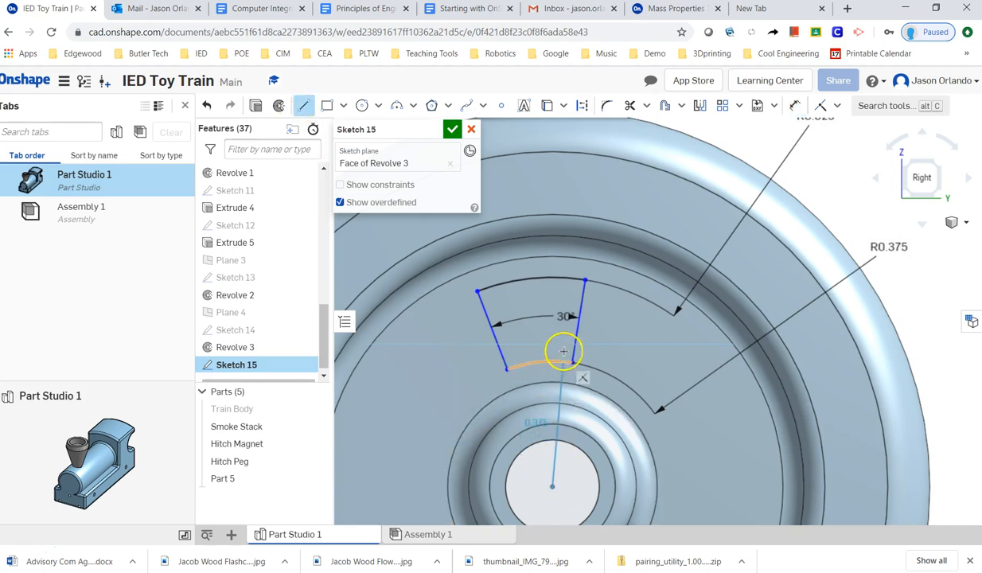
click(552, 296)
key(Escape)
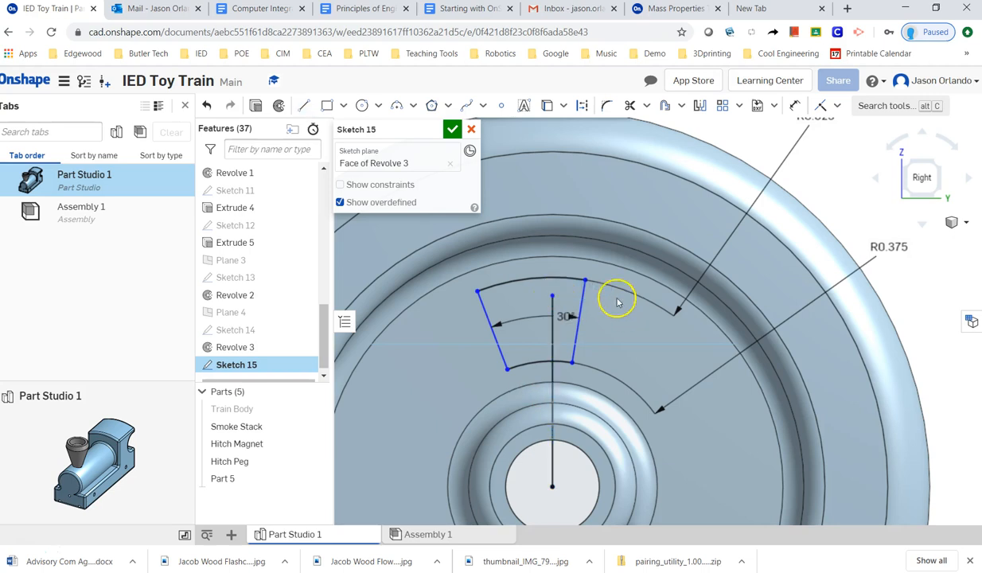
click(554, 385)
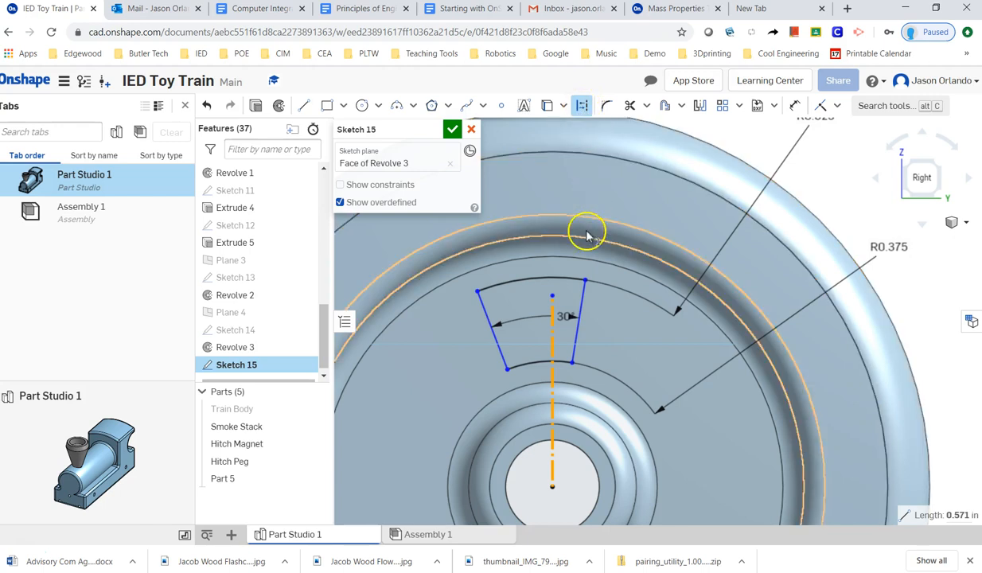
Step: Dimension the angle between the wedge's left side and the vertical construction line as 15°
click(795, 107)
click(482, 310)
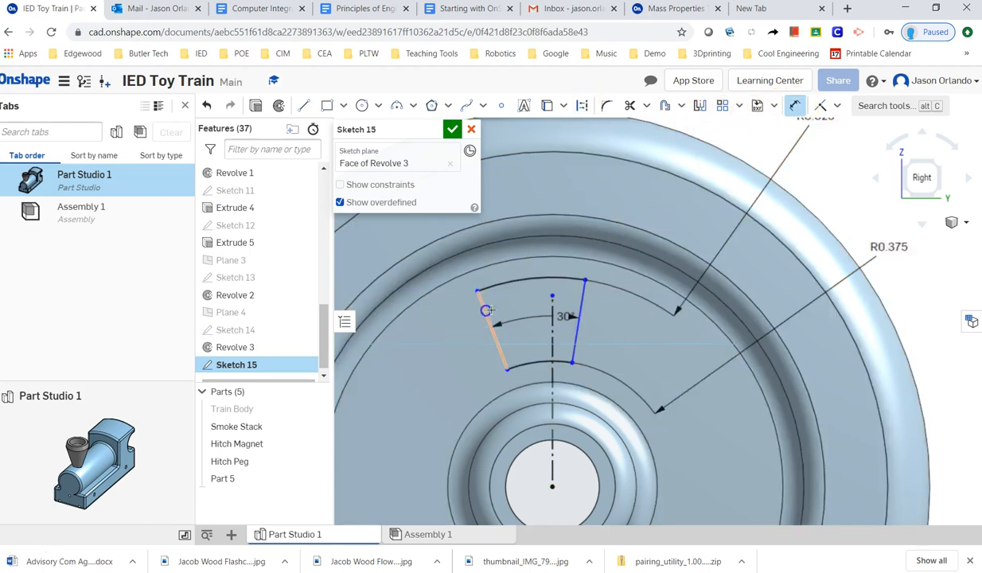
click(552, 318)
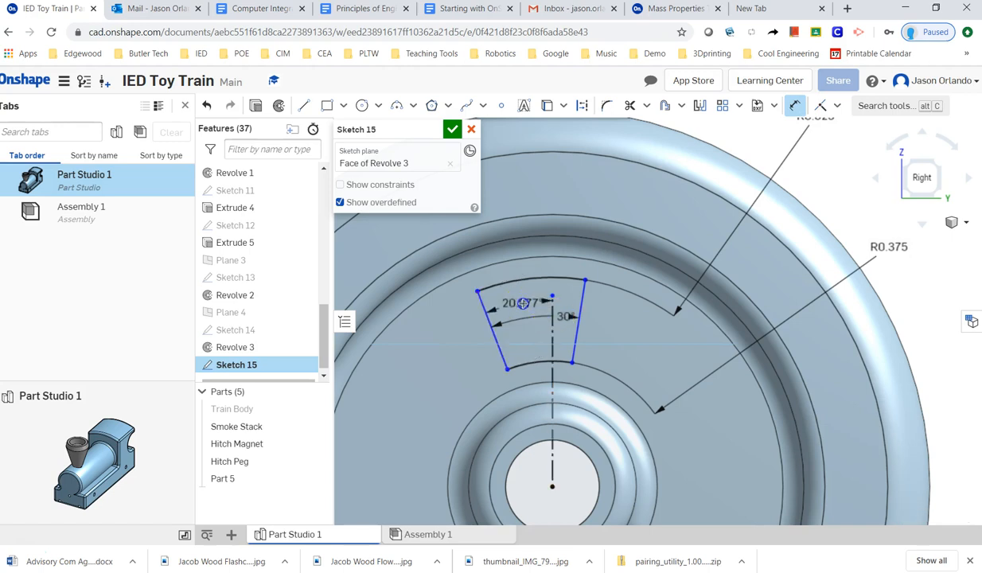
click(522, 303)
text(15)
key(Return)
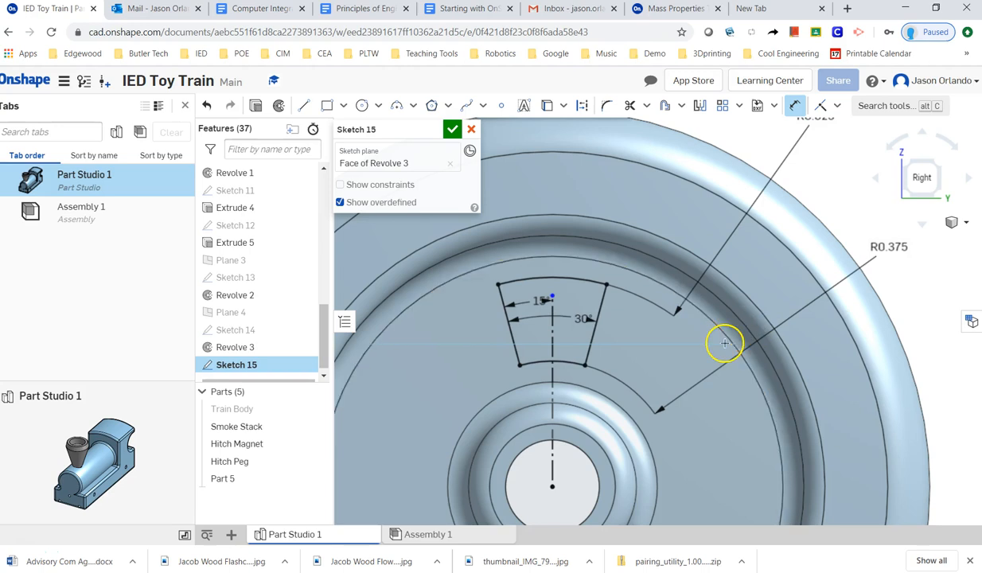
Step: Move the 30° dimension above the wedge's outer arc, shift the 15° label clear of the construction line, and finish the sketch
scroll(720, 340, down, 1)
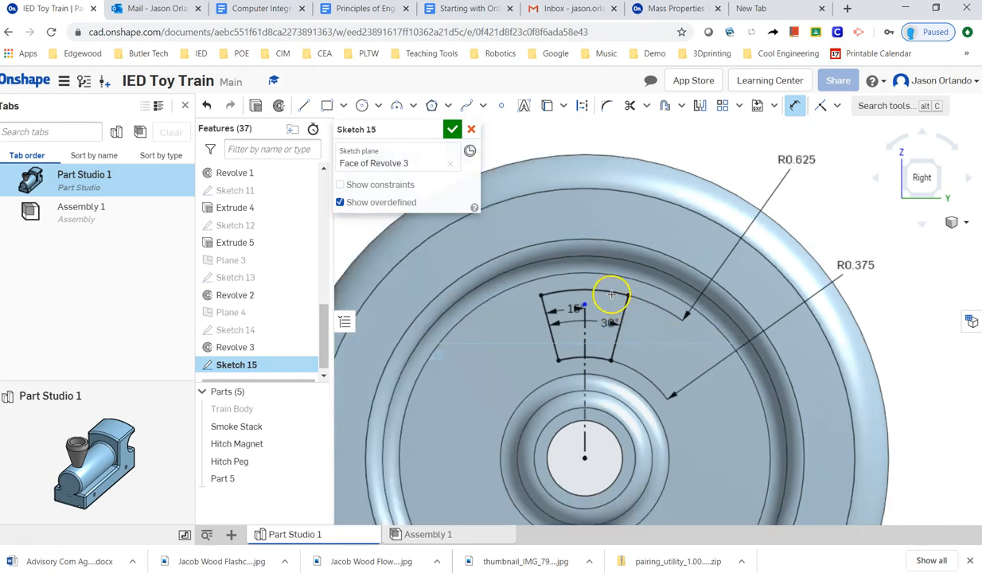
click(559, 340)
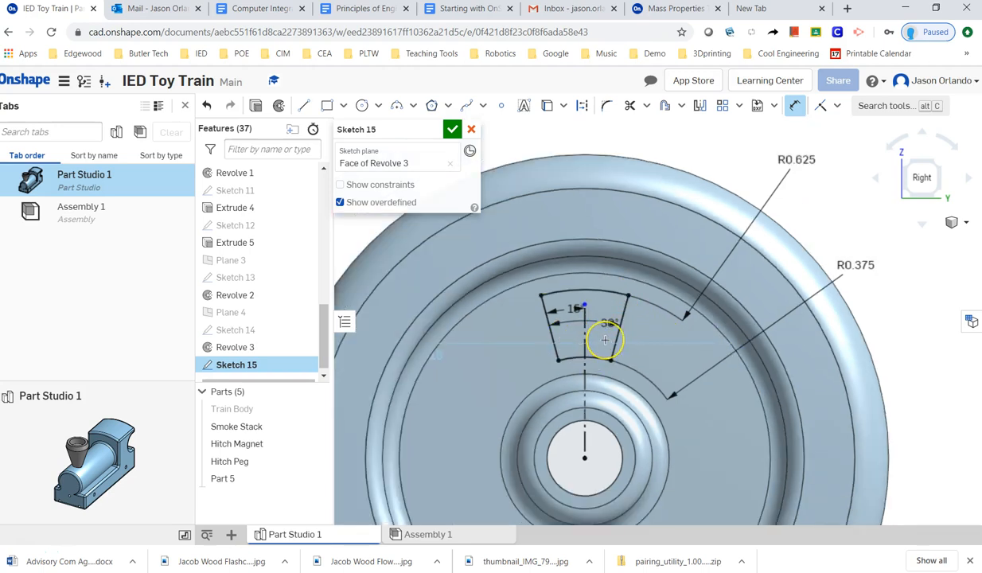
click(608, 327)
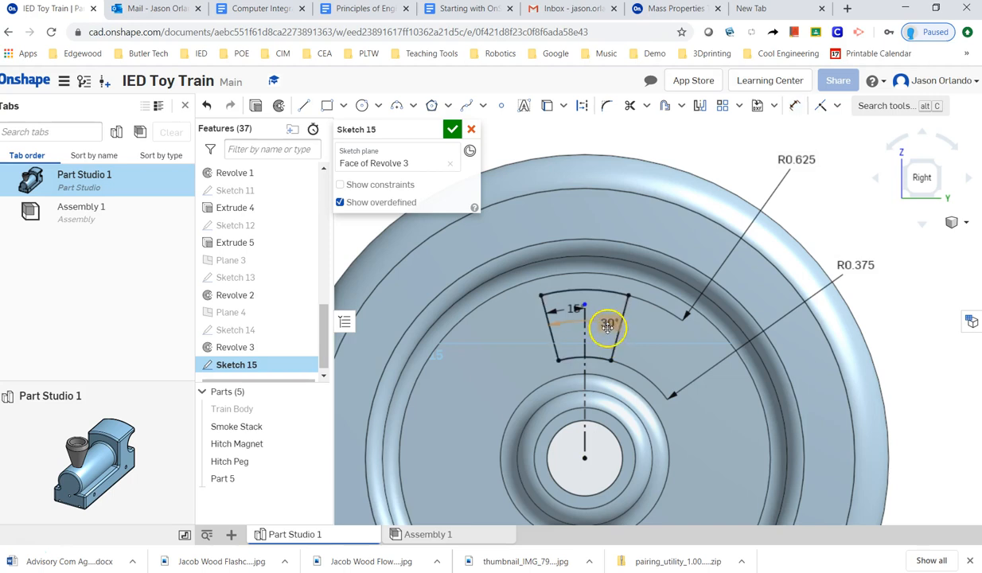
drag(604, 319, 596, 275)
click(574, 310)
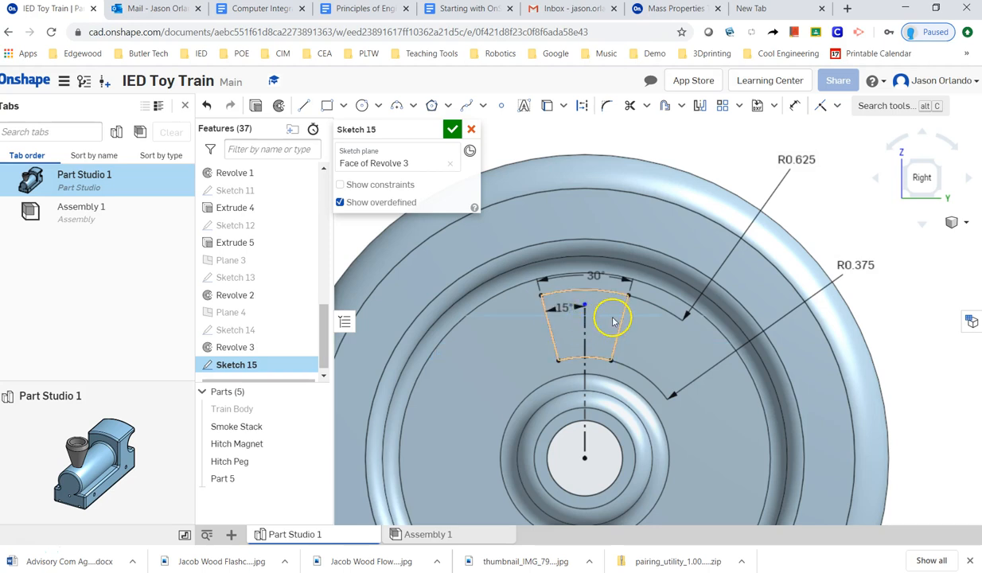
click(453, 130)
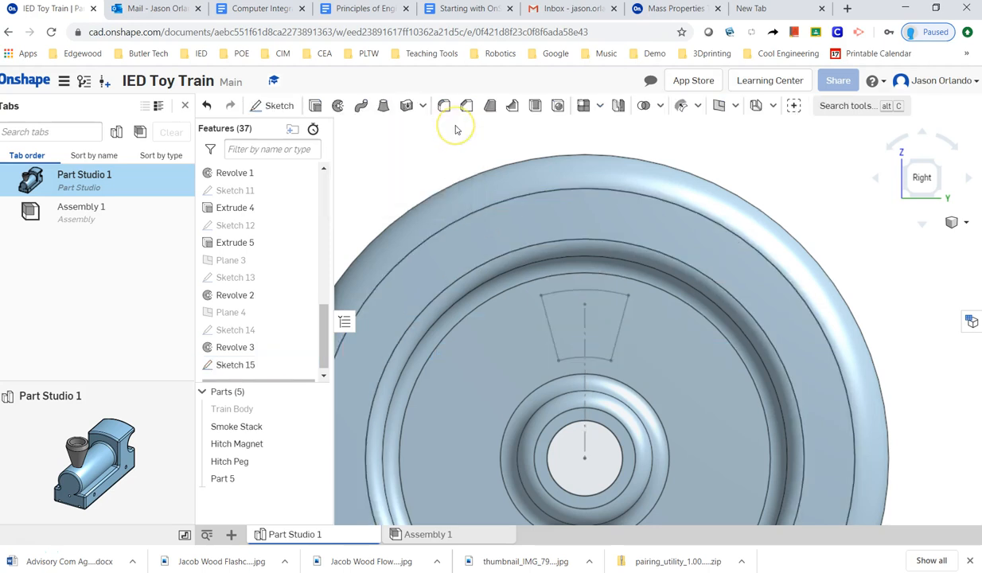
Step: Cut the wedge profile through the wheel with a Remove extrude, using Up to next as the end type
click(316, 108)
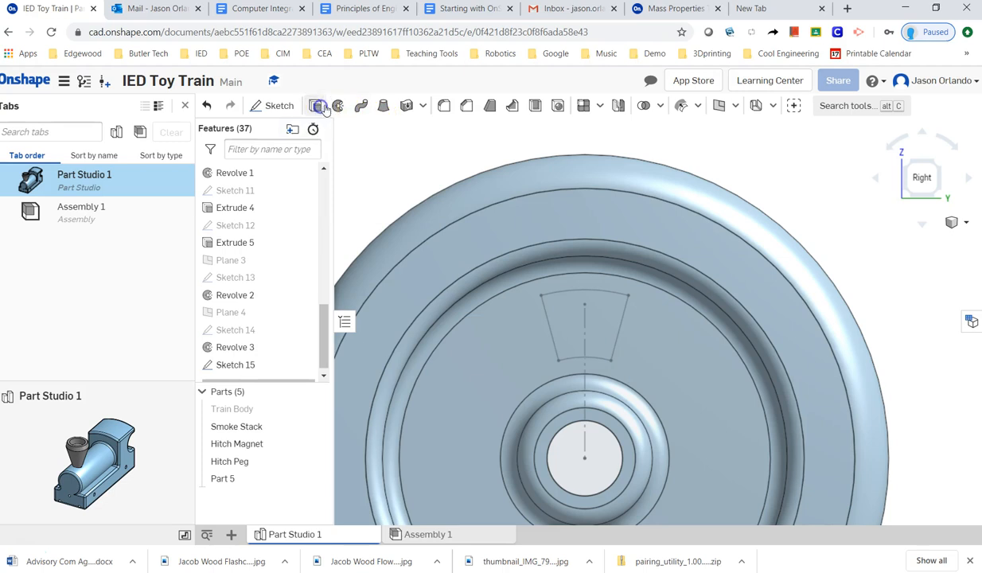
click(557, 331)
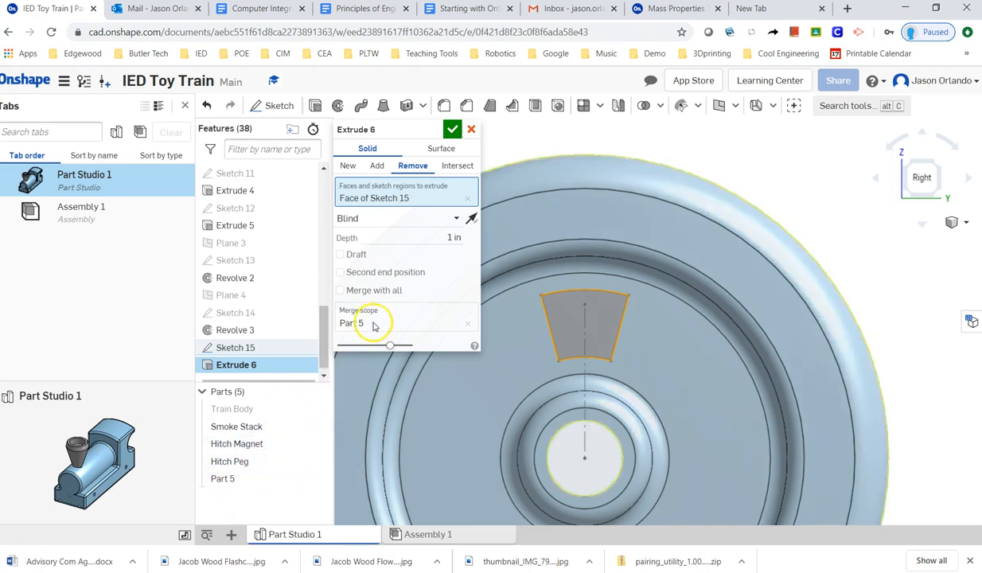
click(452, 237)
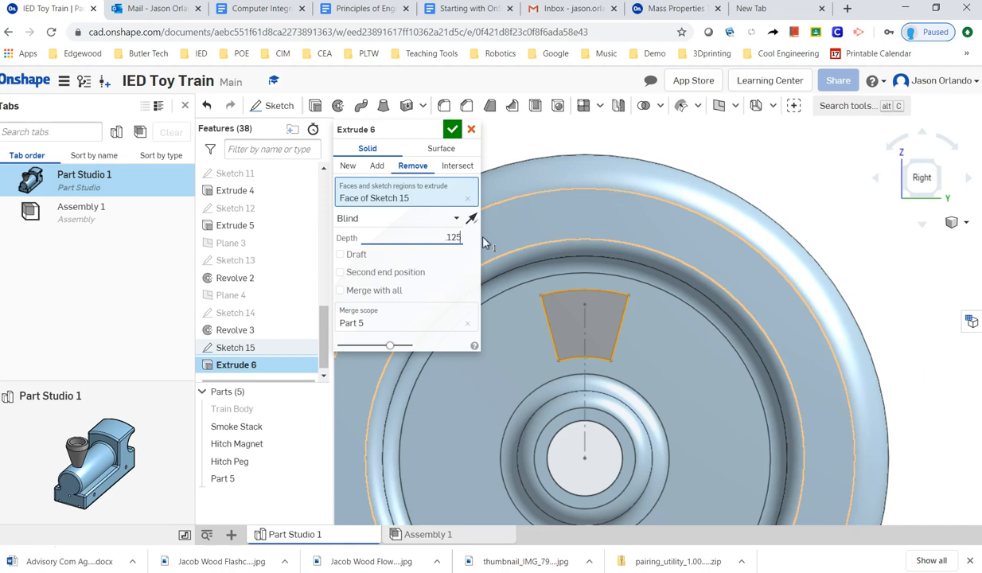
drag(441, 237, 480, 239)
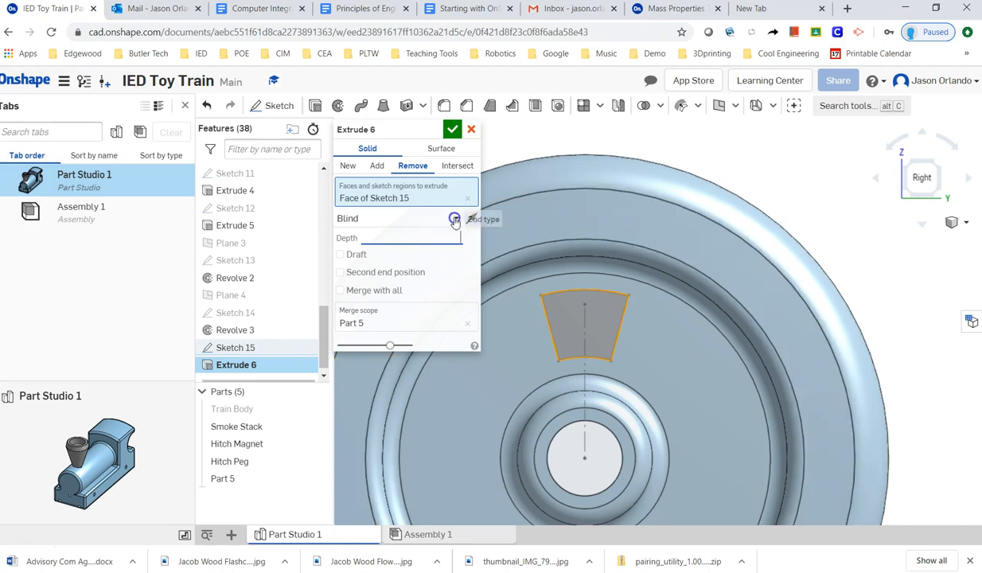
click(456, 218)
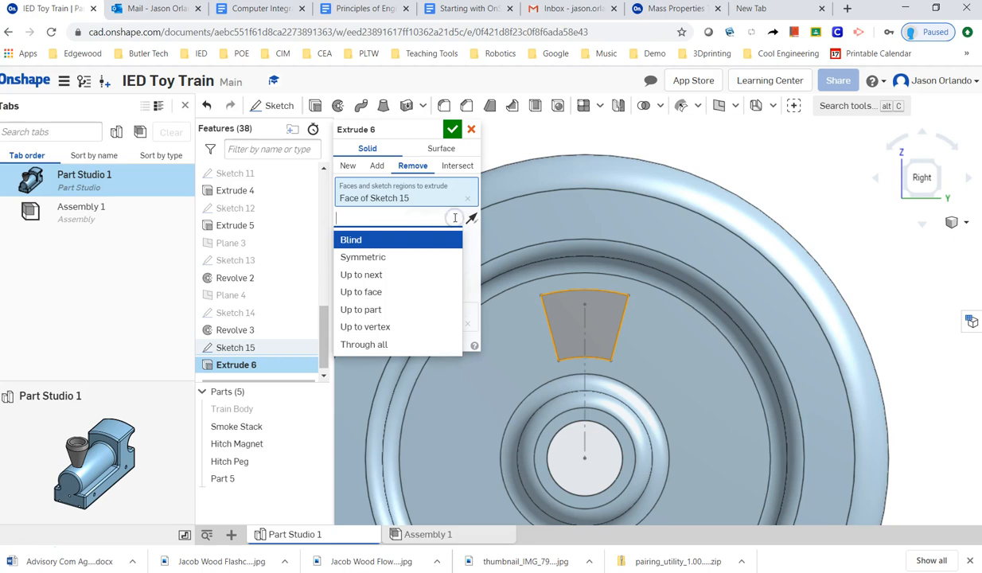
click(390, 274)
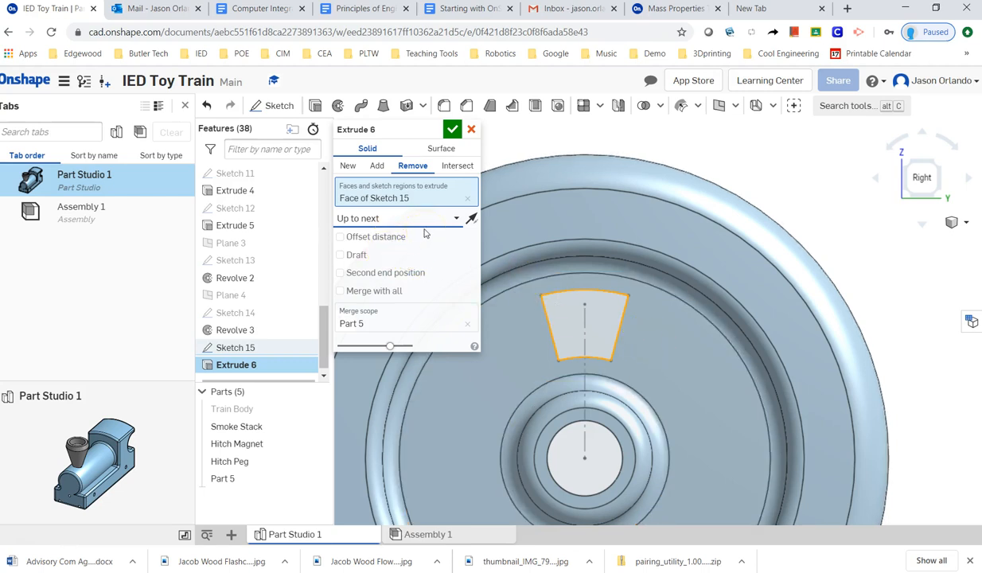
click(451, 129)
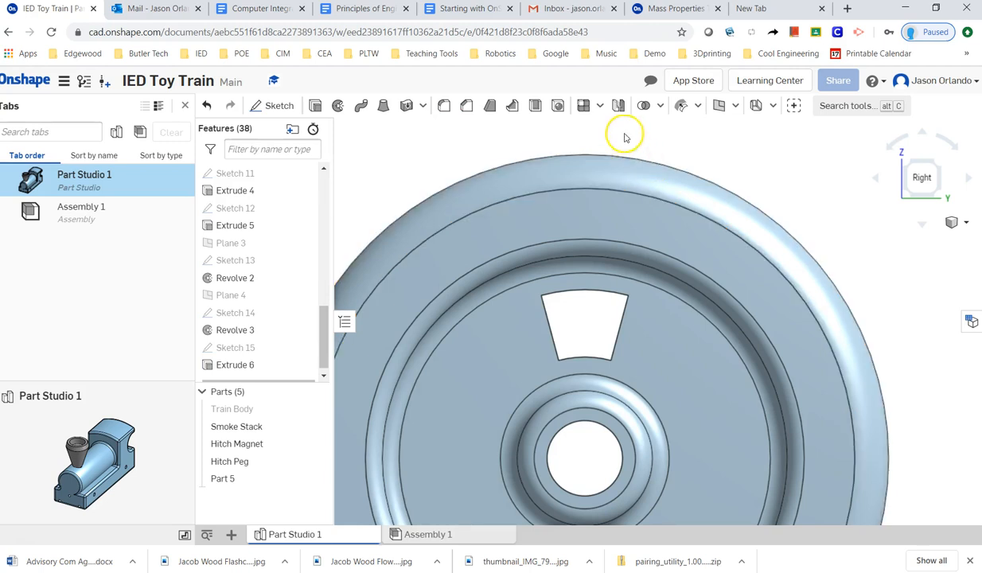
Step: Try a circular part pattern of the wheel (Part 5) about the edge of its center hole
click(602, 107)
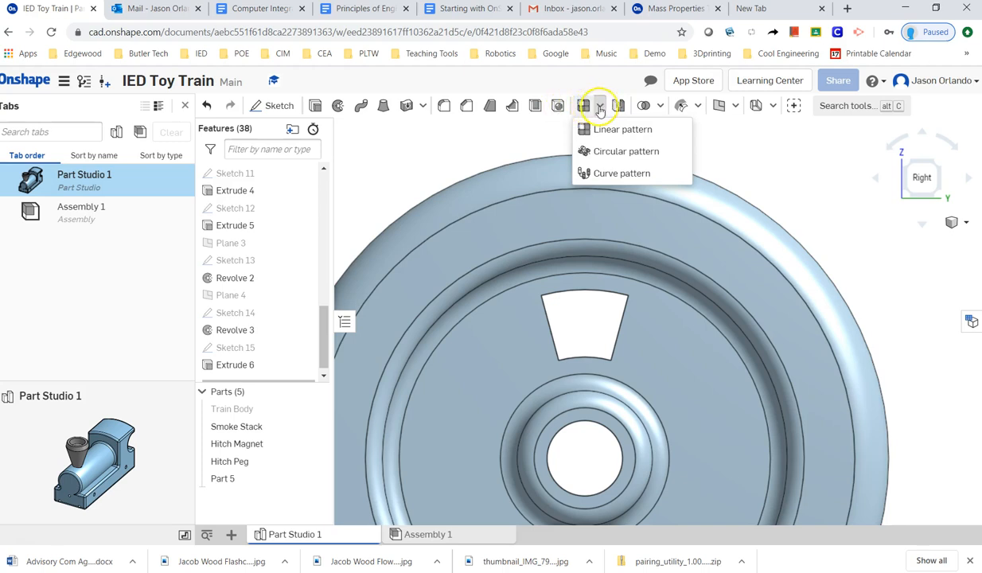
click(627, 151)
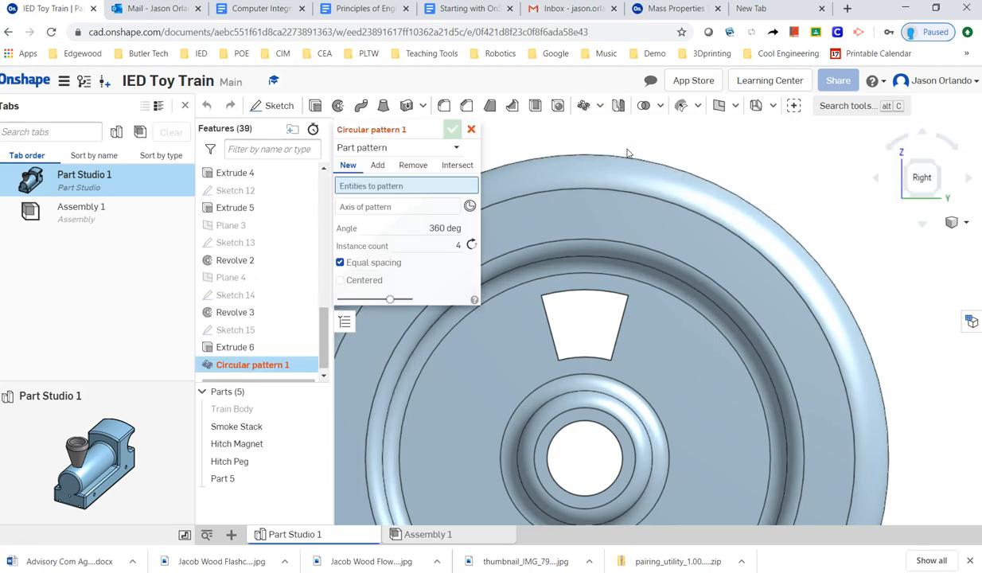
click(550, 332)
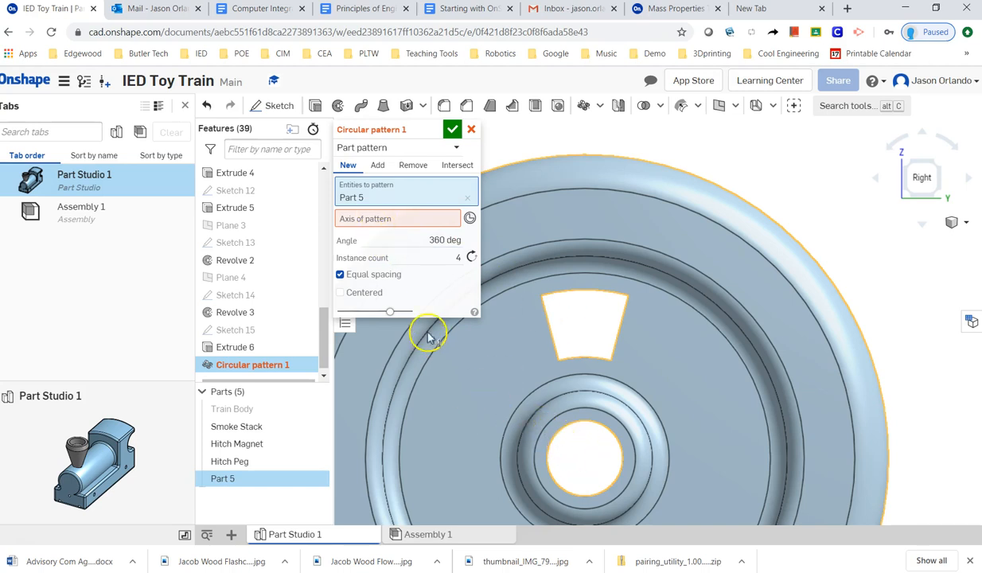
click(377, 222)
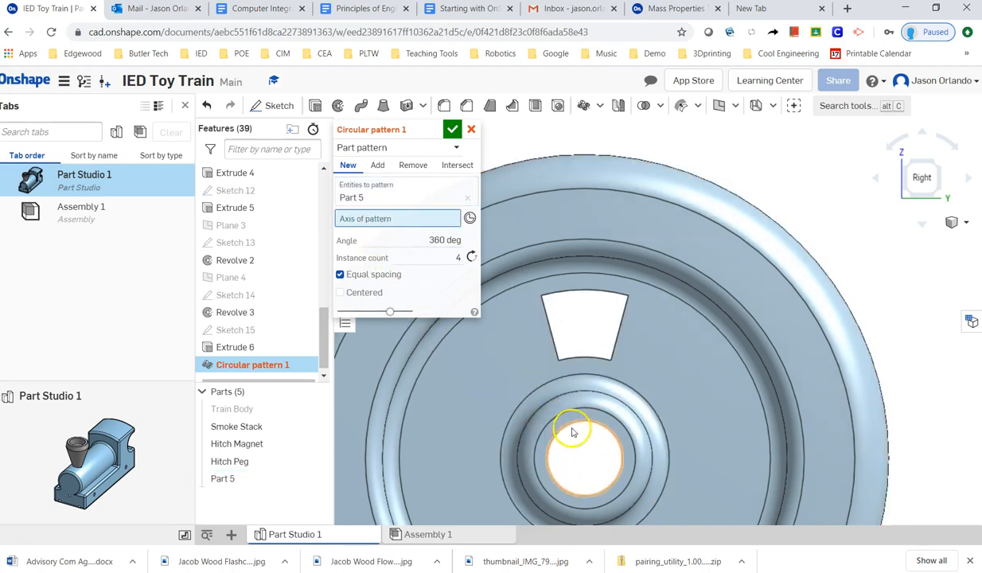
click(572, 427)
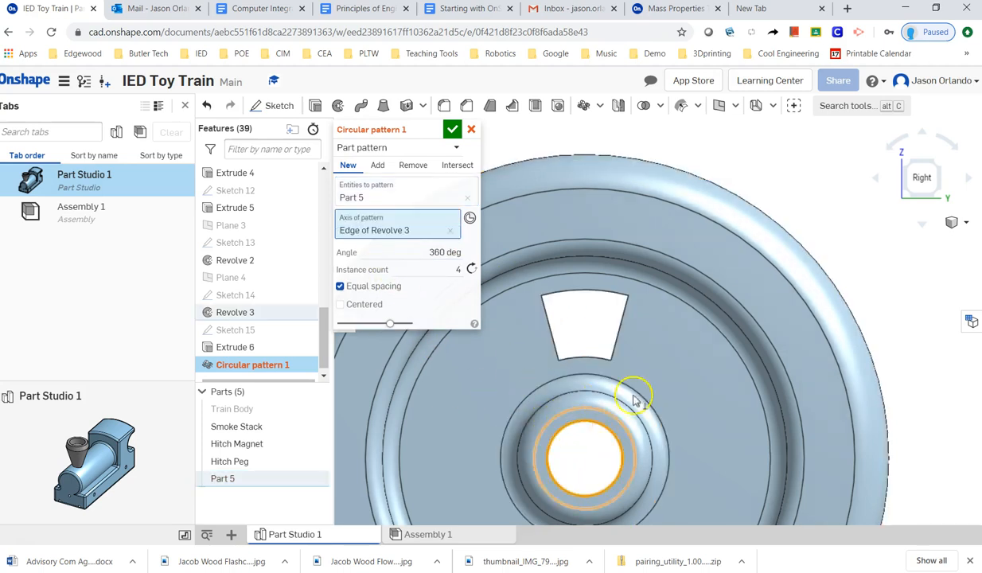
click(384, 198)
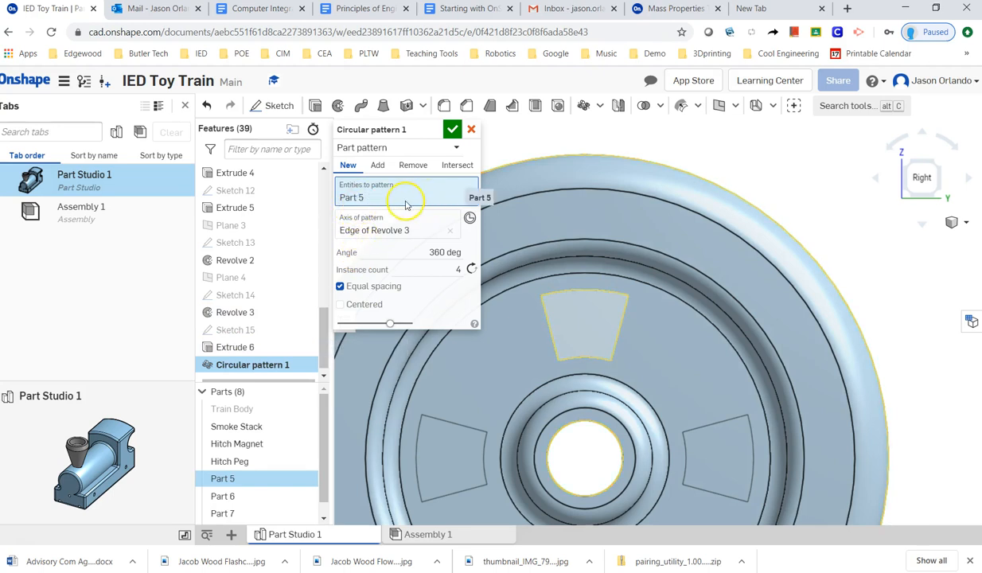
click(465, 198)
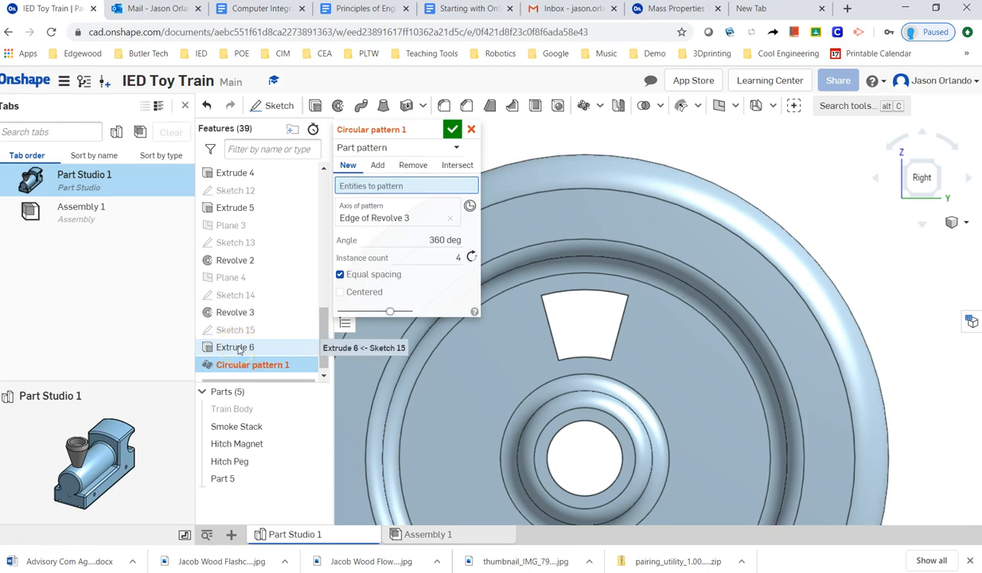
click(549, 324)
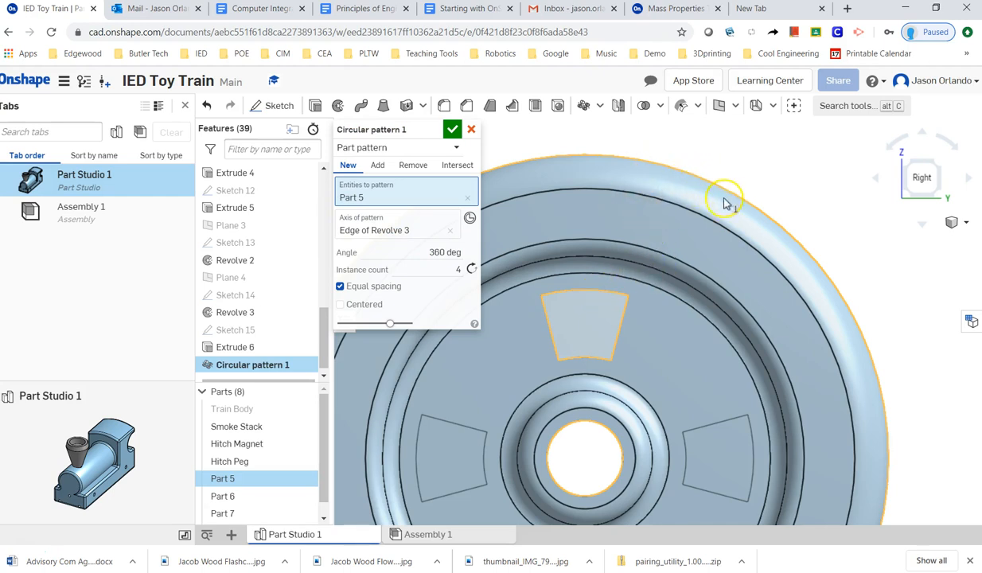
Step: Set the circular part pattern to 6 instances, accept it, and inspect the wedge openings around the hub
scroll(724, 205, down, 3)
right_drag(785, 196, 800, 204)
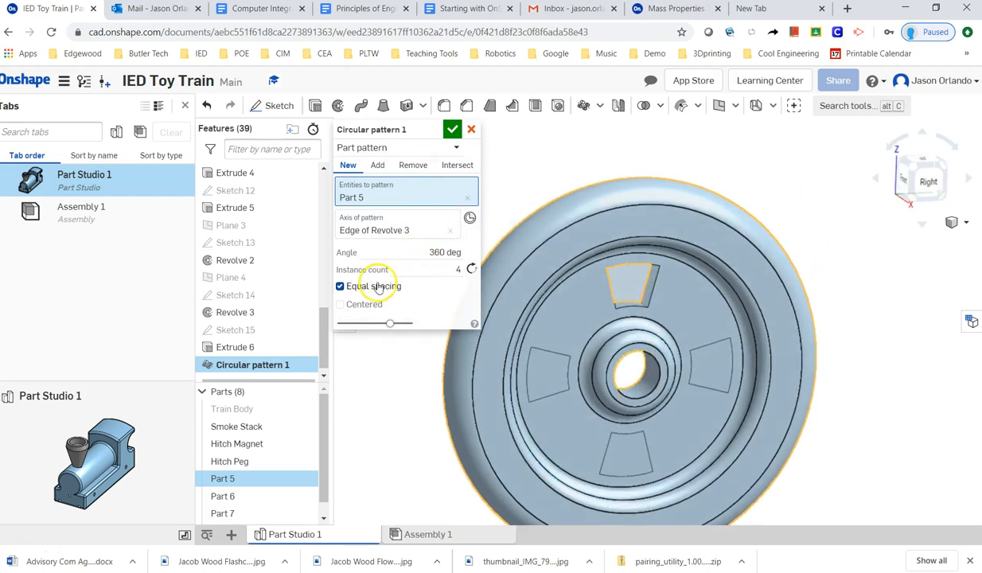
click(458, 270)
text(6)
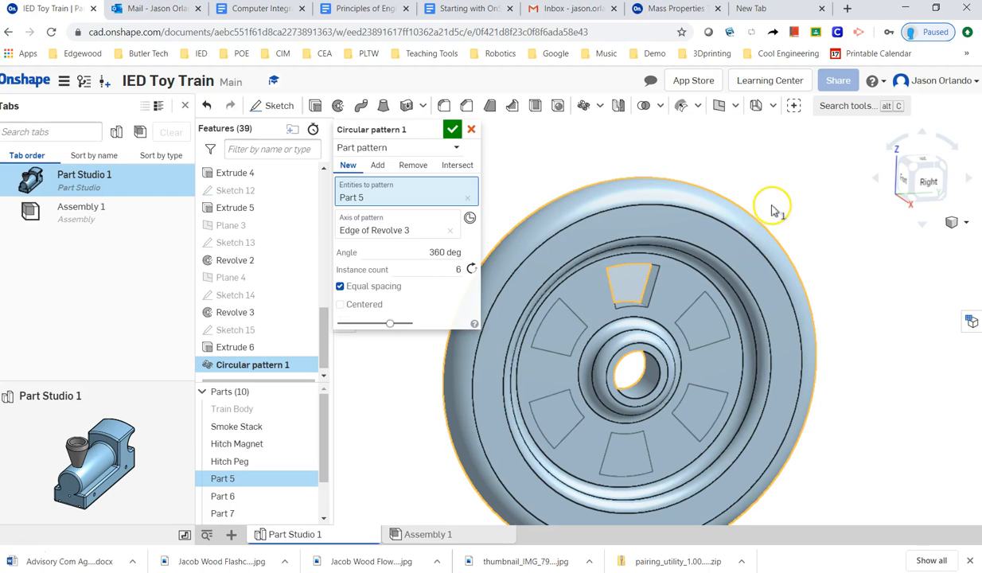
scroll(704, 304, up, 5)
scroll(669, 301, down, 5)
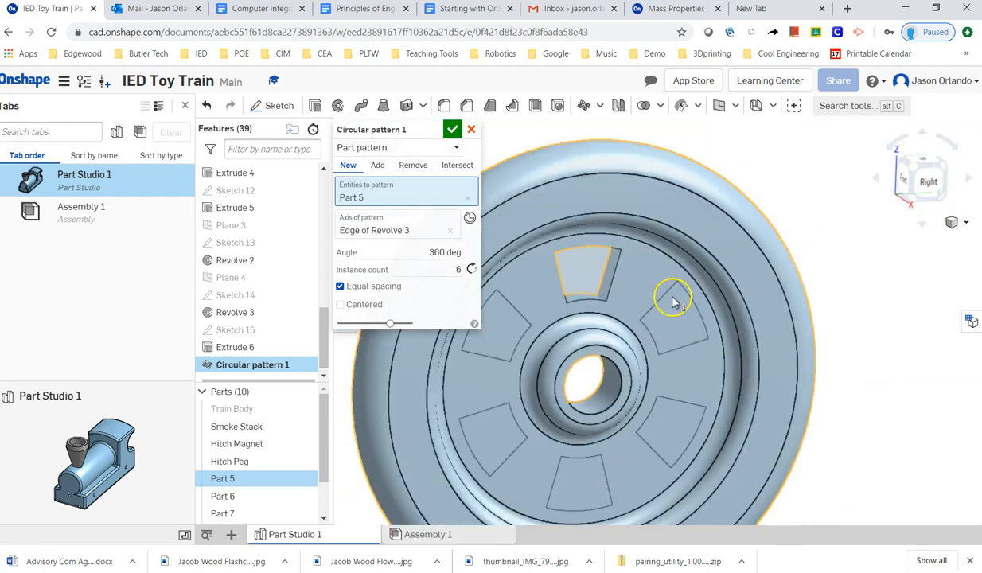
click(450, 128)
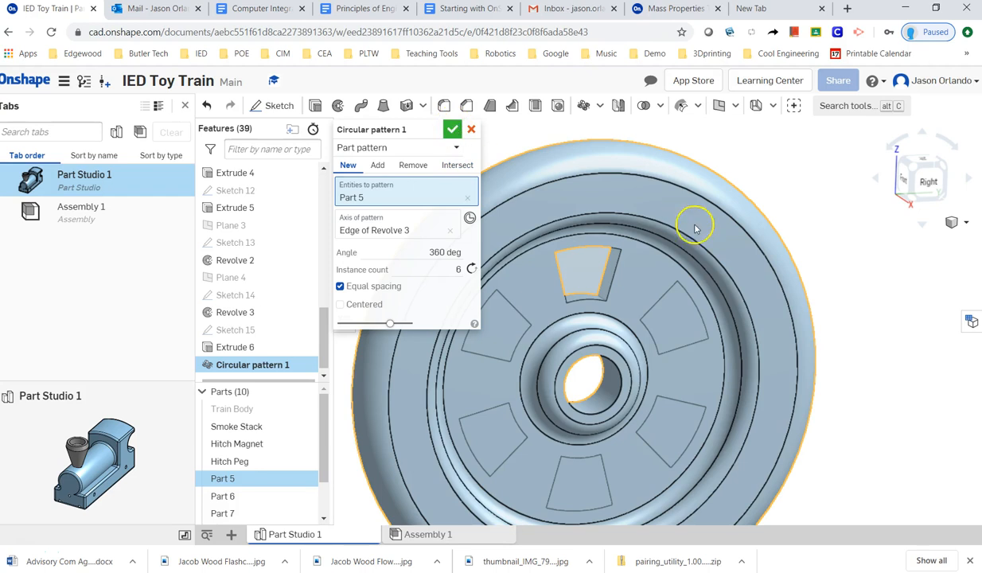
scroll(563, 306, up, 3)
scroll(693, 329, up, 4)
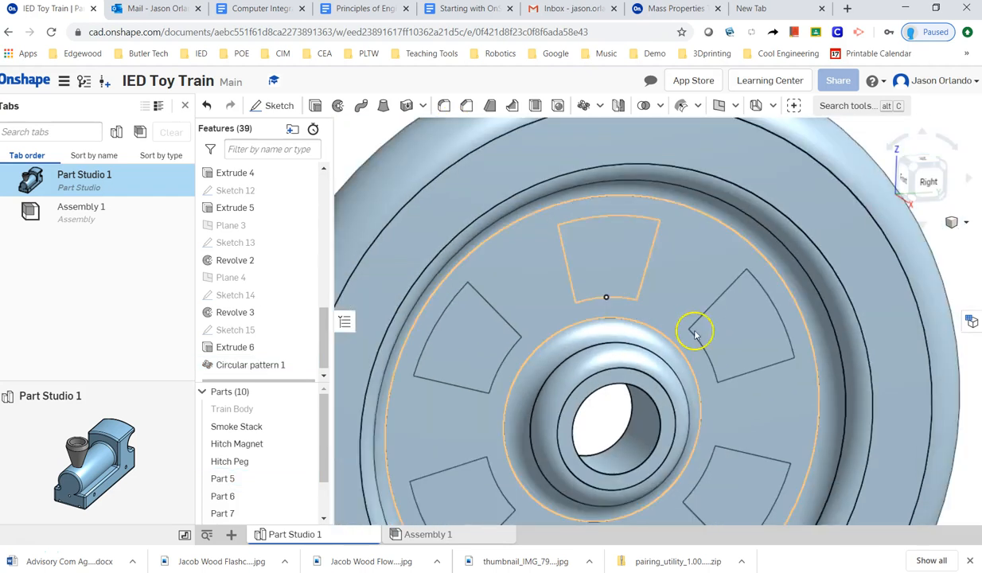
scroll(733, 327, down, 5)
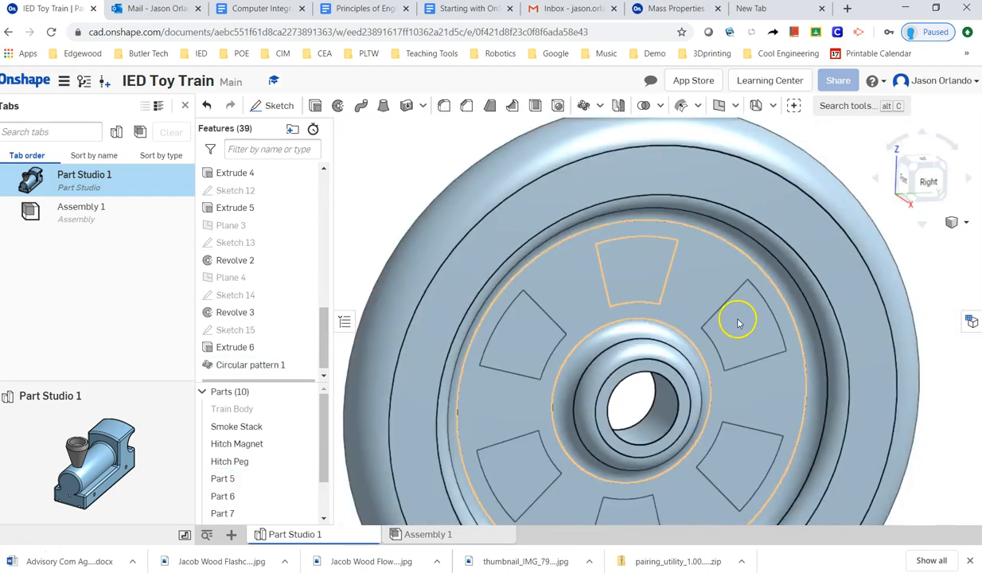
right_drag(527, 273, 498, 265)
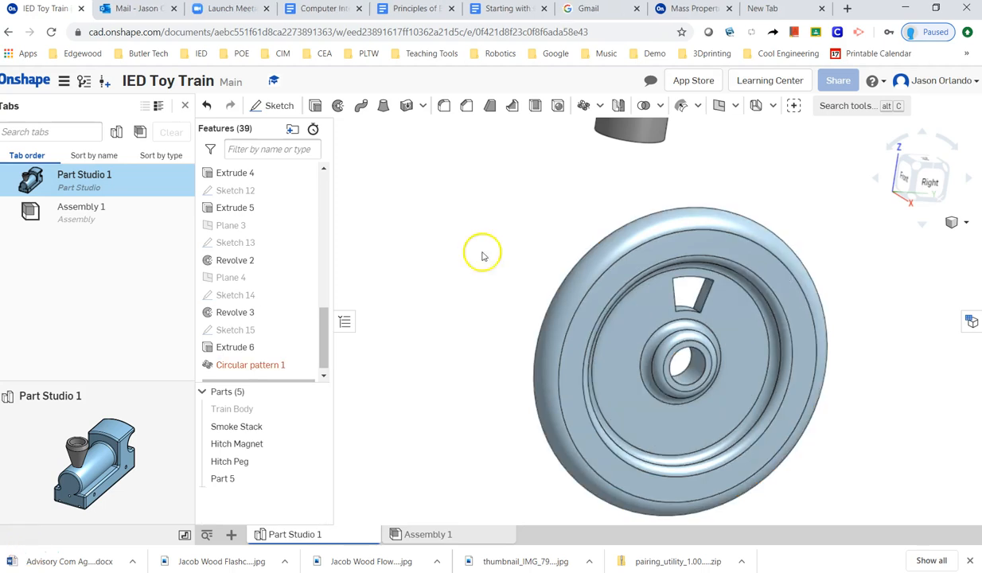
Step: Start a second circular pattern as a Feature pattern, with the wedge cut Extrude 6 and Revolve 3 as its features
click(584, 108)
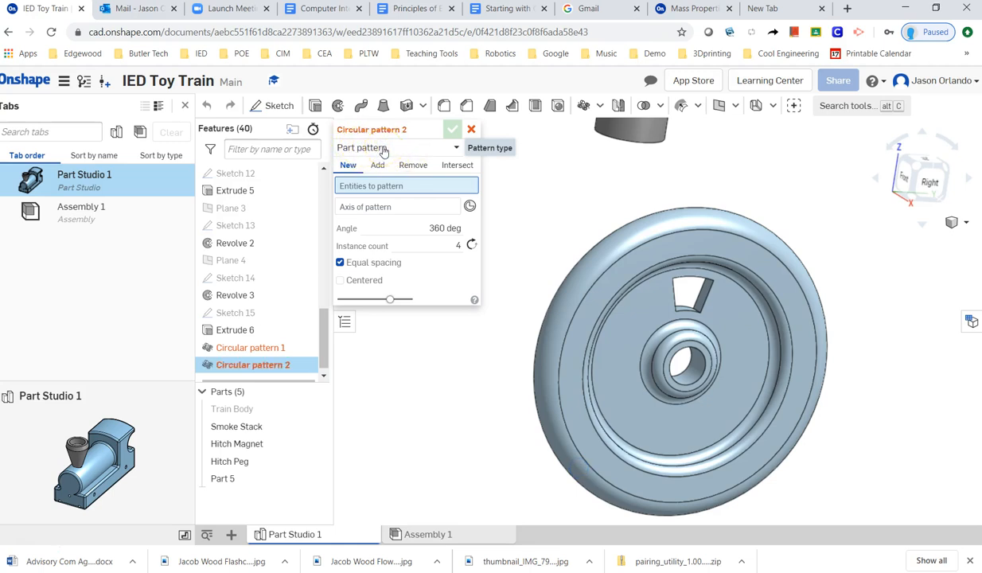
click(383, 149)
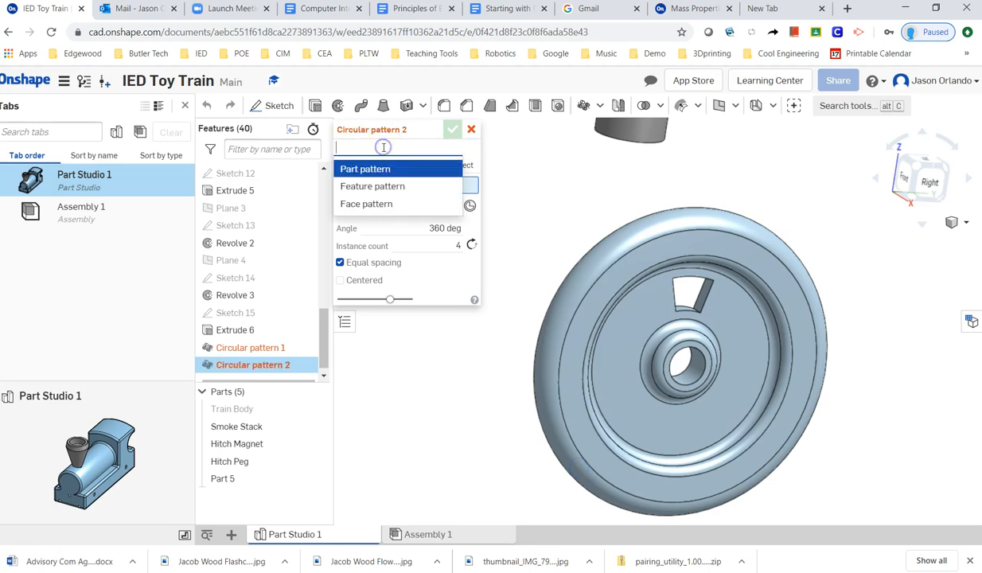
click(393, 188)
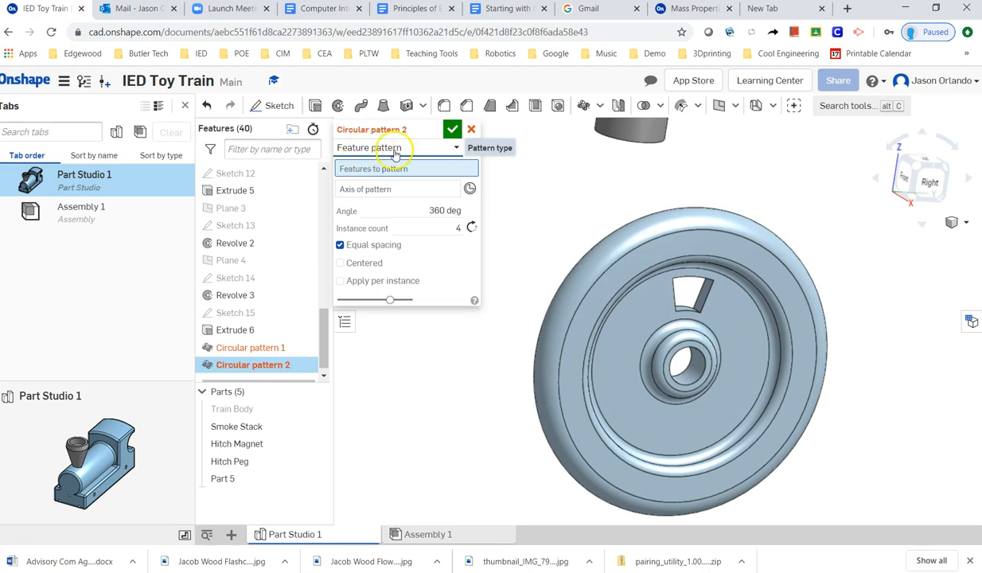
click(247, 331)
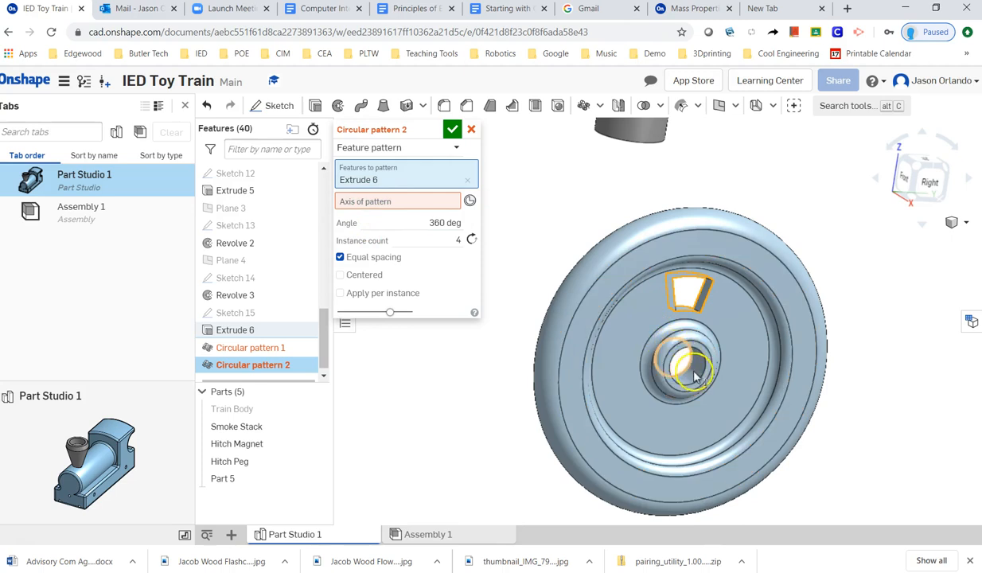
click(636, 352)
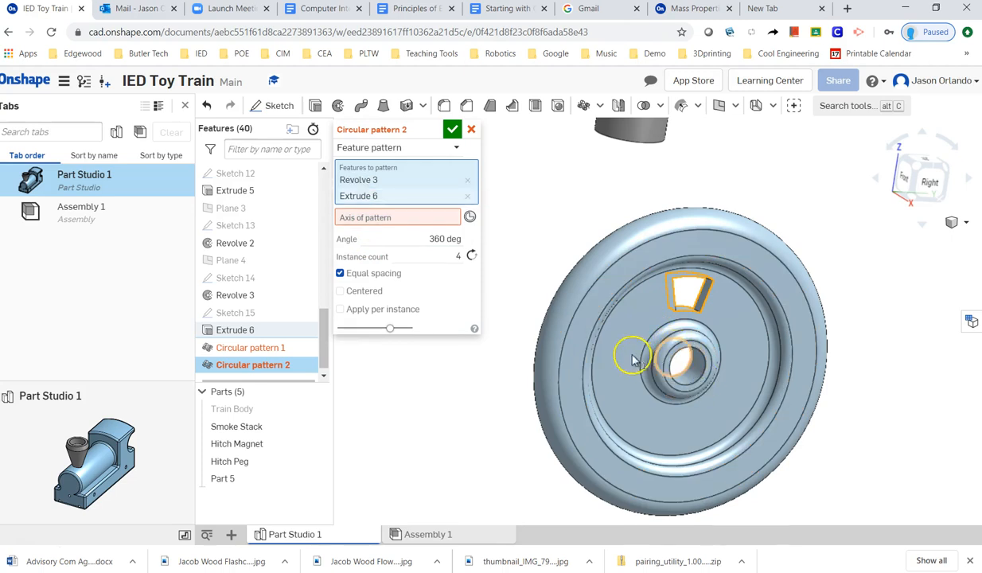
Step: Set the feature pattern to 6 instances about the edge of the wheel's center hole and accept it
click(449, 256)
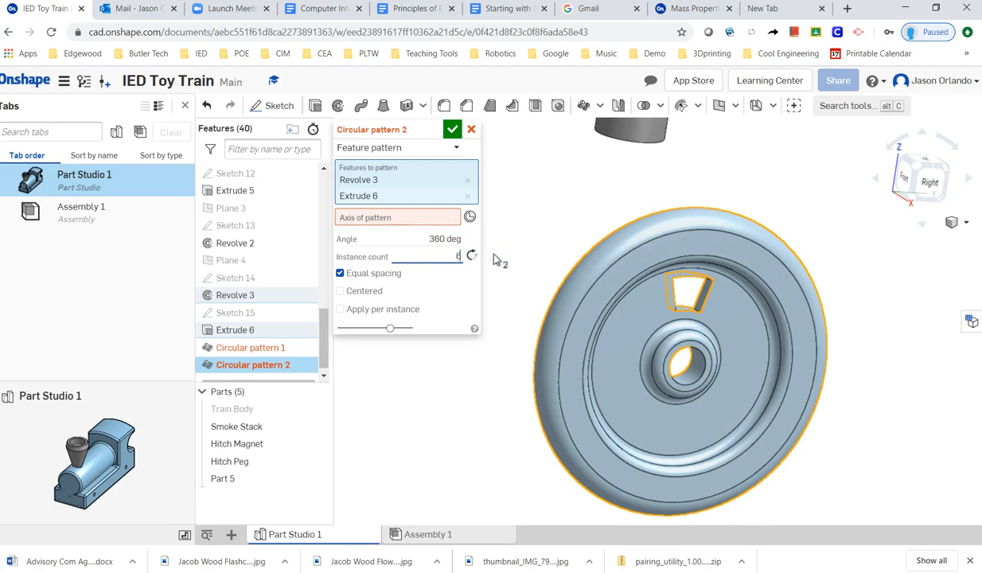
text(6)
click(402, 217)
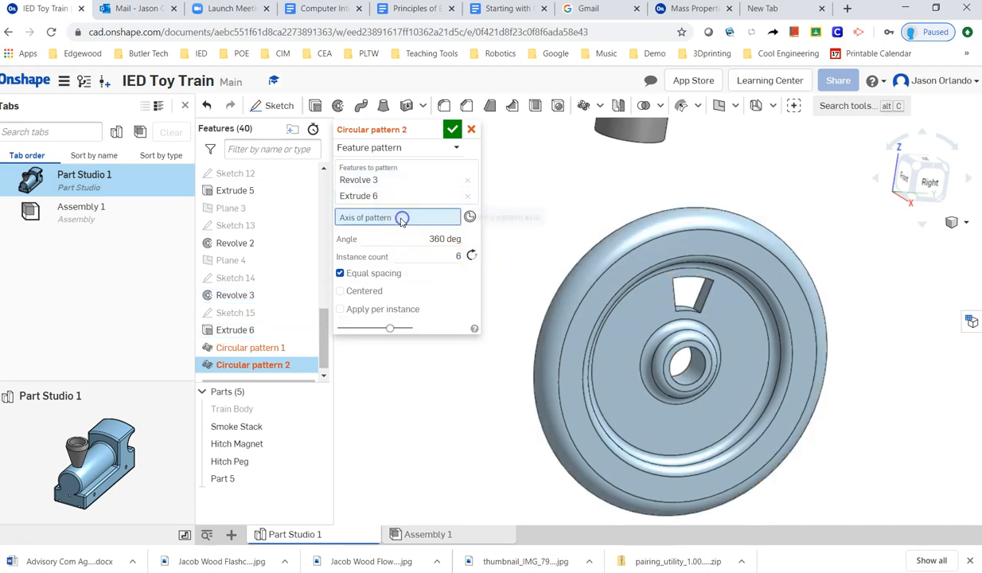
click(677, 383)
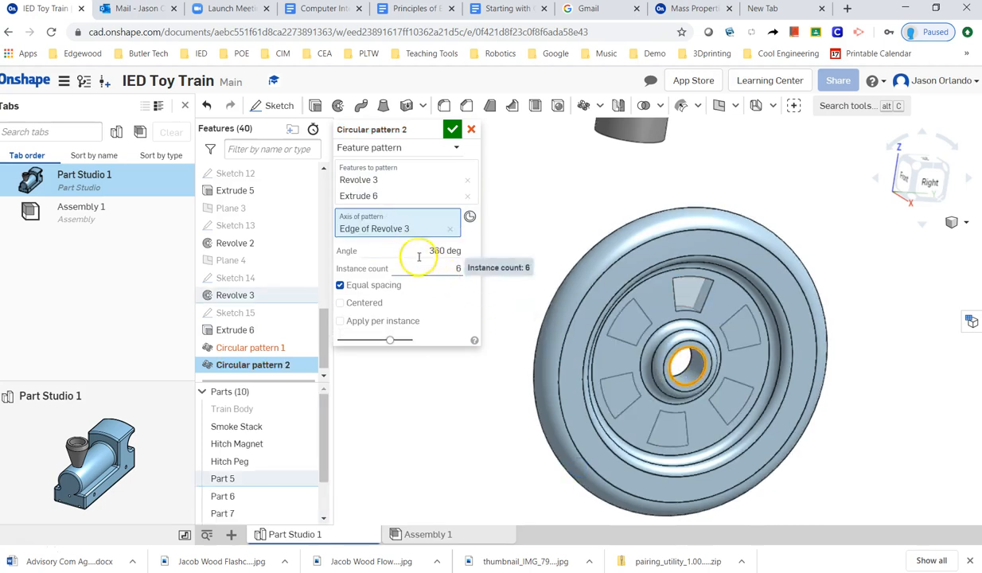
click(453, 129)
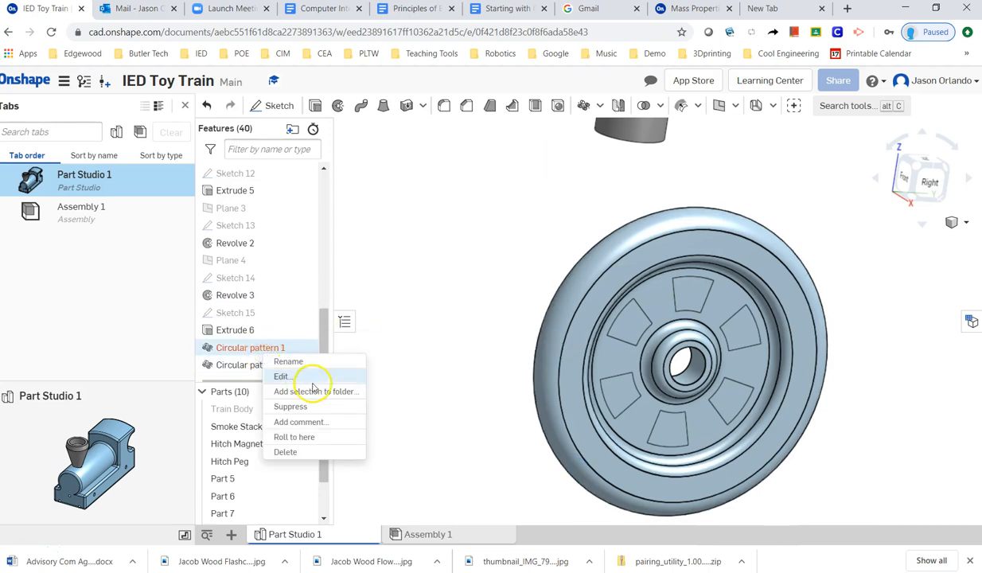
Step: Delete Circular pattern 1 from the feature list
click(303, 451)
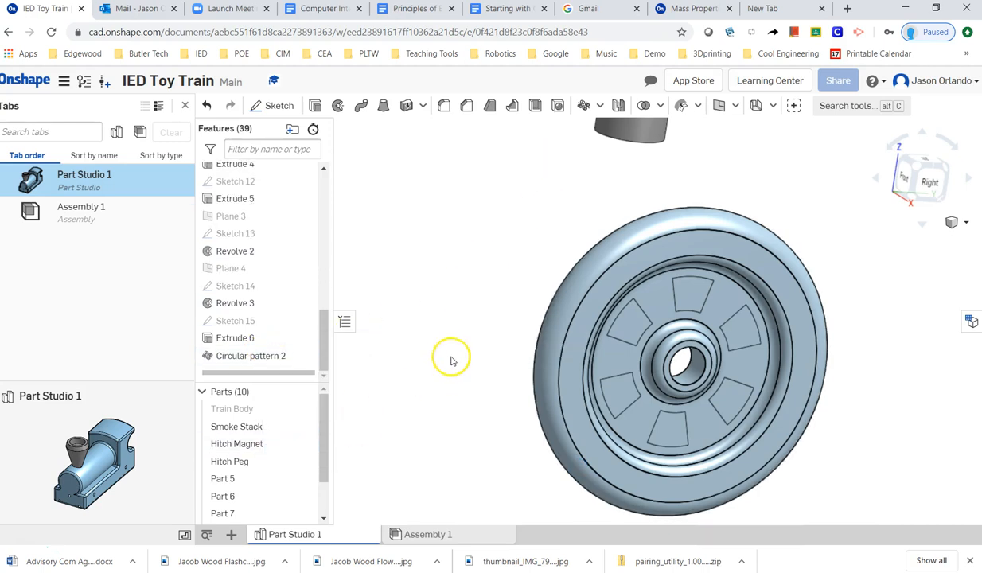
Step: Recheck the pattern type and features of Circular pattern 2, and delete that pattern from the feature list
click(251, 355)
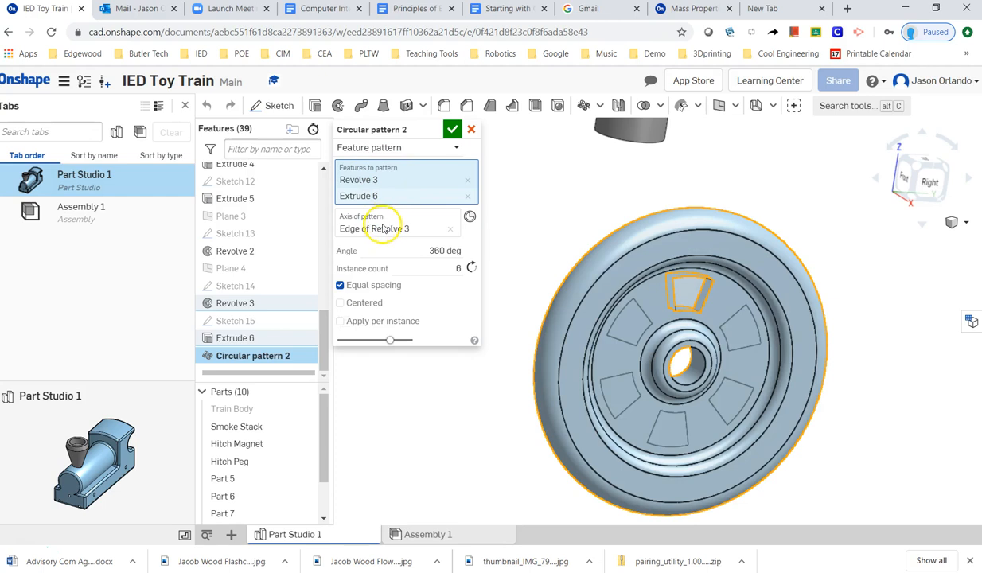
click(453, 148)
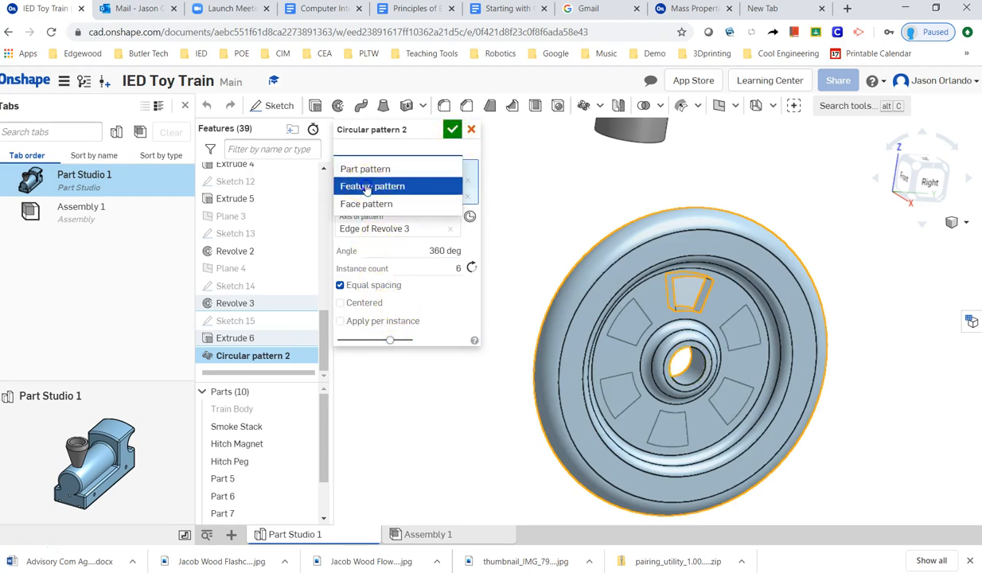
click(366, 187)
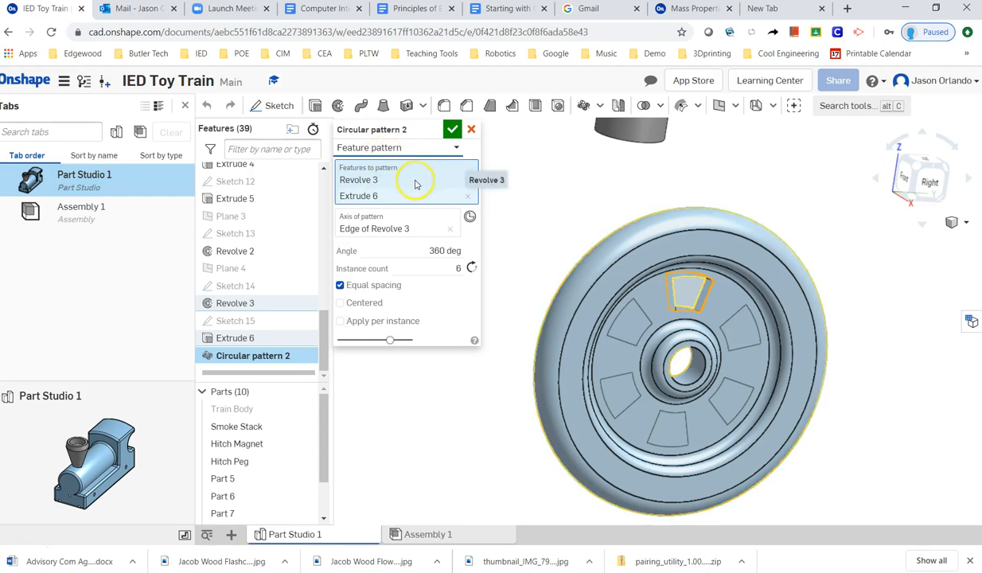
click(451, 129)
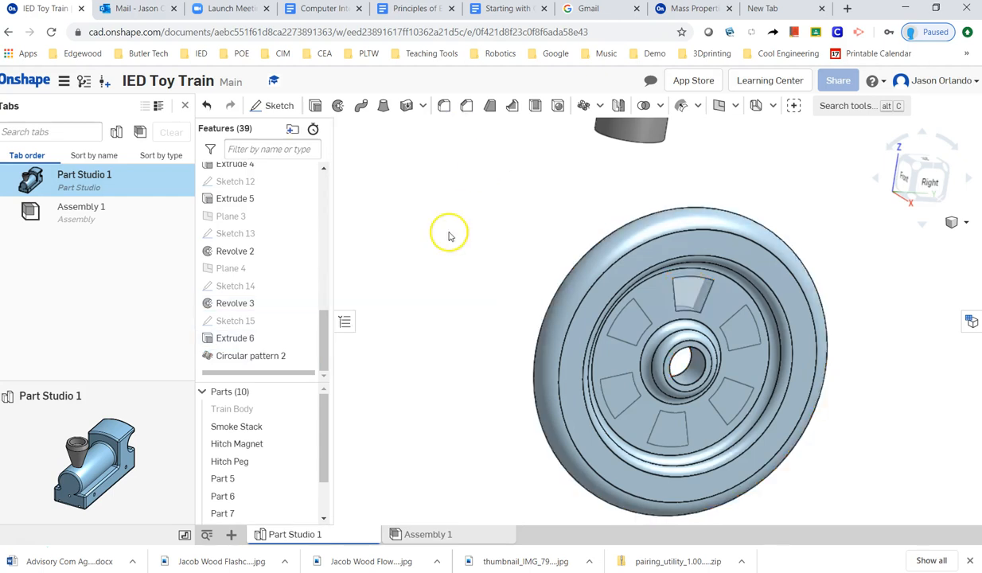
right_click(265, 354)
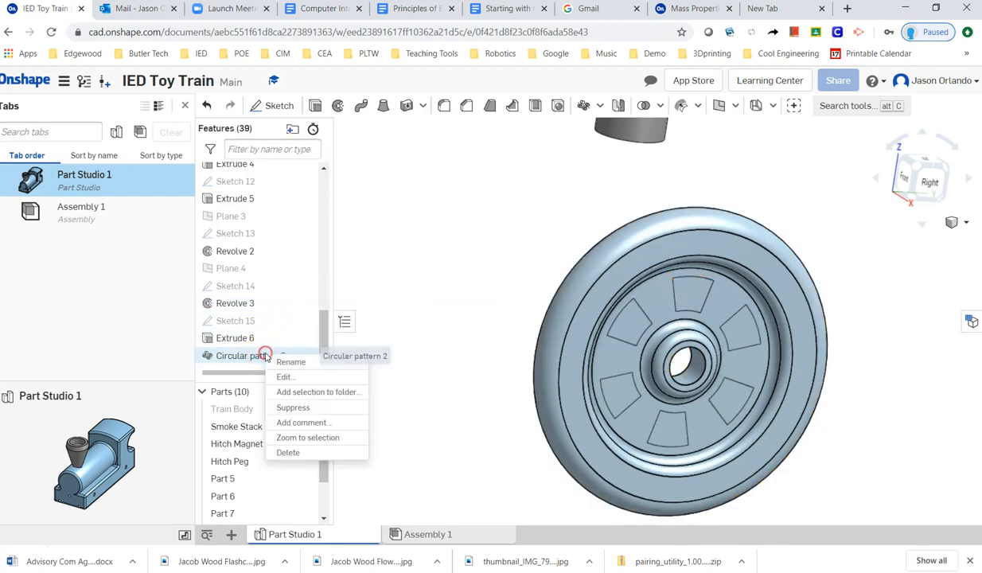
click(288, 452)
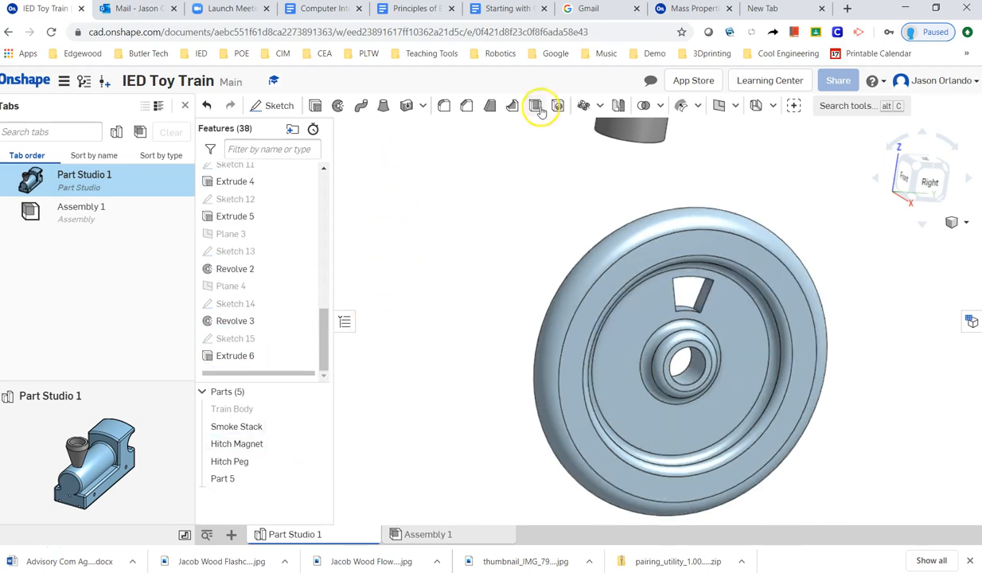
Step: Start a new circular pattern as a Feature pattern with only the wedge cut Extrude 6 as its feature
click(583, 104)
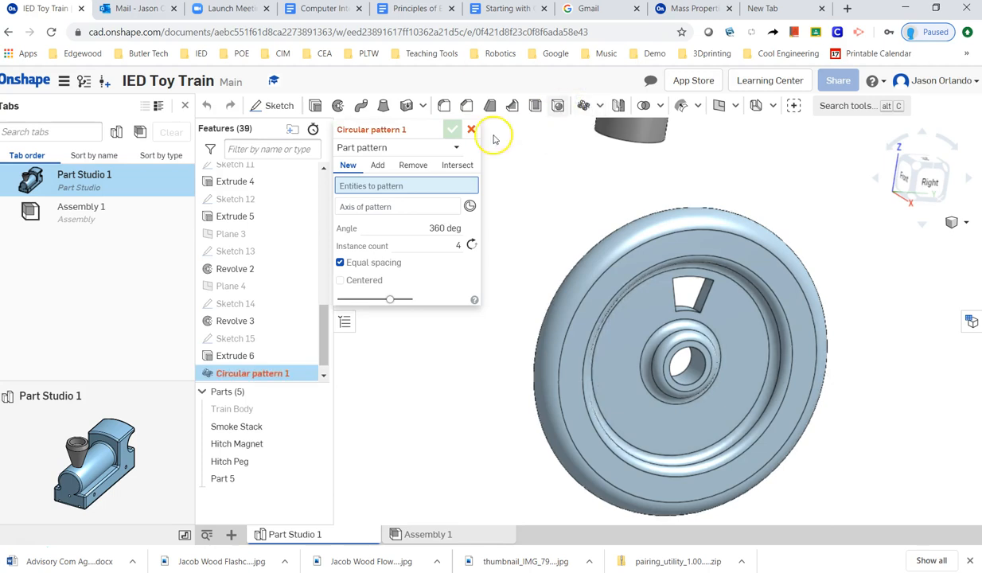
click(414, 165)
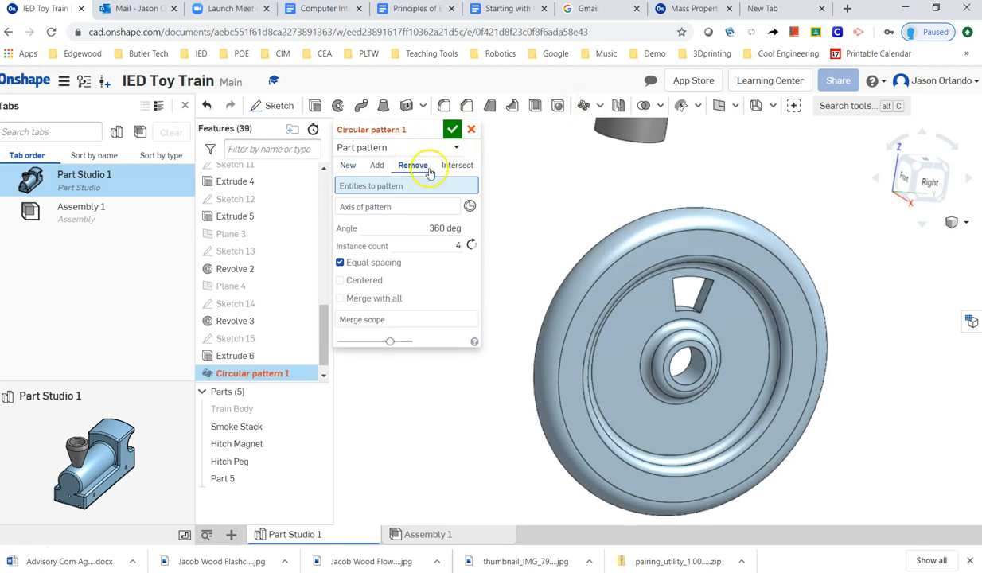
click(396, 147)
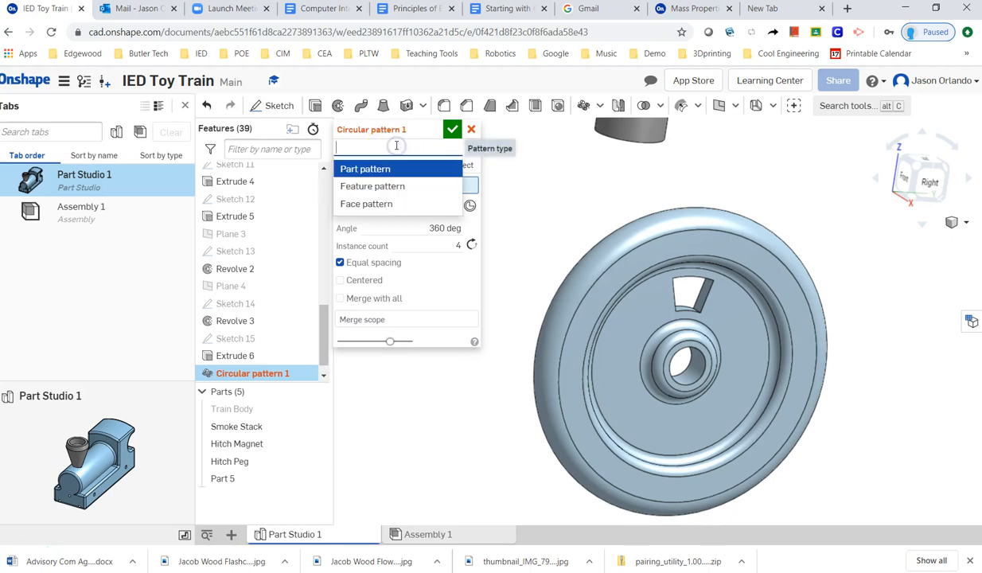
click(374, 185)
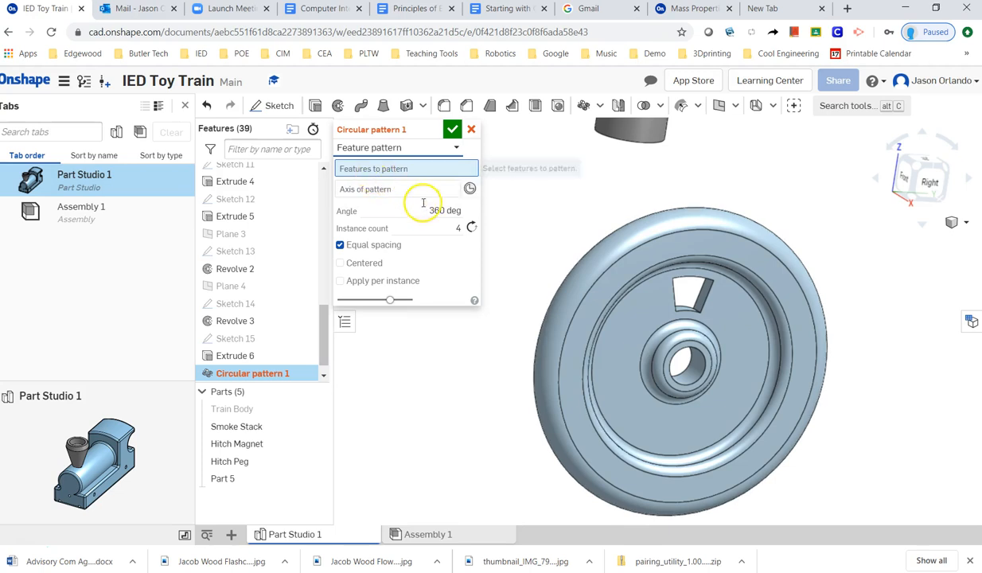
click(245, 359)
Step: Set the pattern to 6 instances about the edge of the wheel's center hole and accept it
click(379, 202)
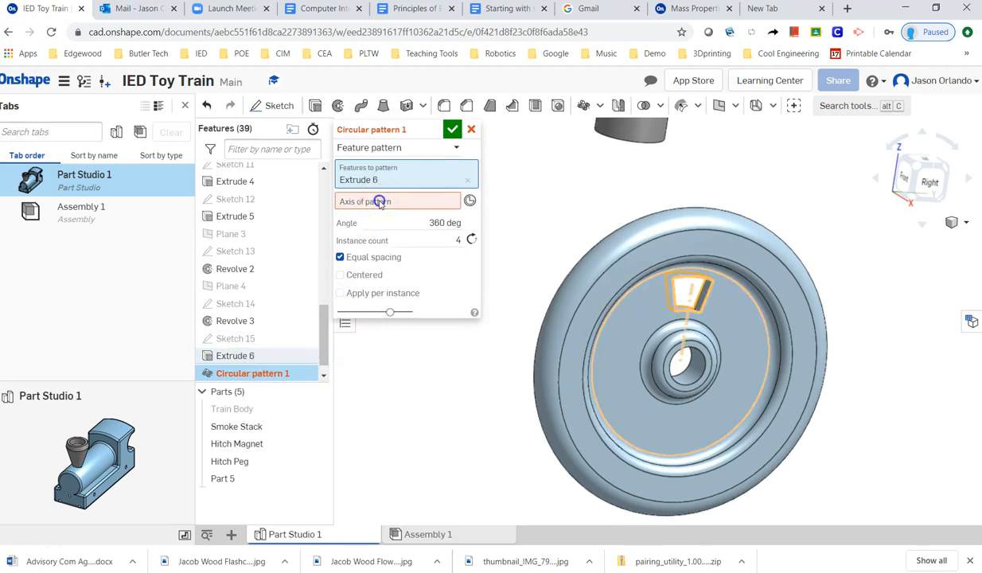
click(696, 383)
click(446, 251)
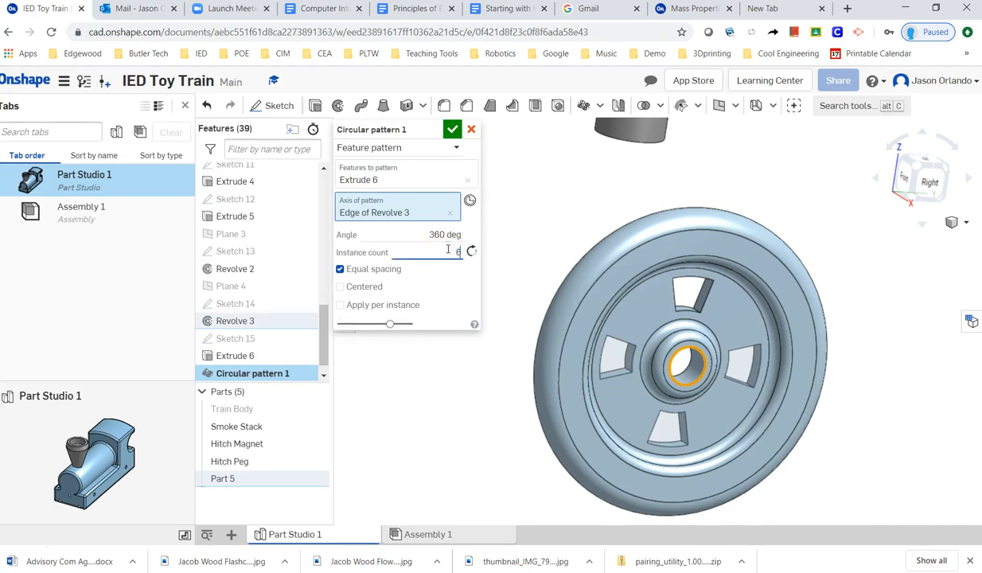
click(452, 129)
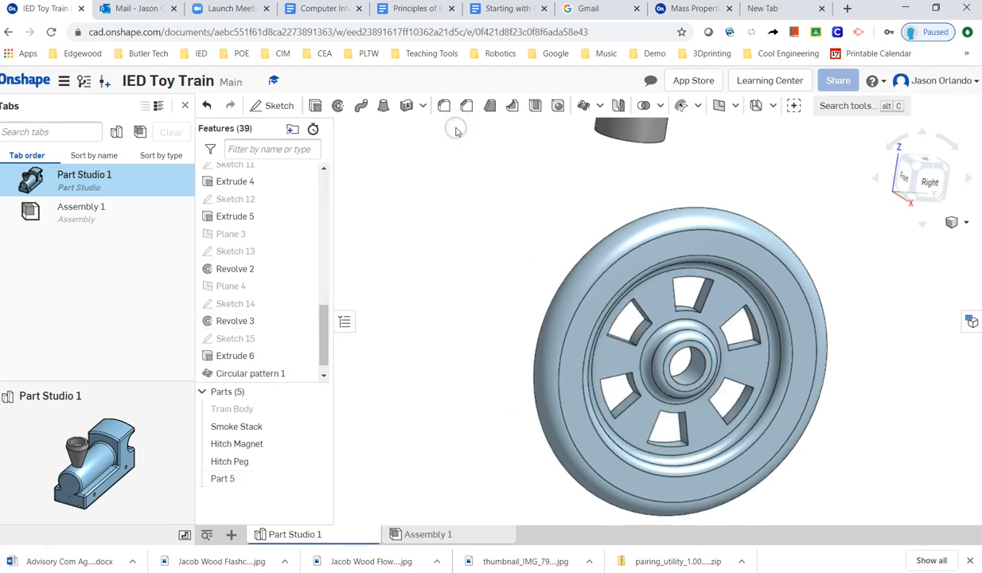
Step: Consult the Train Drawings sheet for the dimensions of the stepped peg on the wheel, and return to the part studio
click(422, 106)
key(alt+Tab)
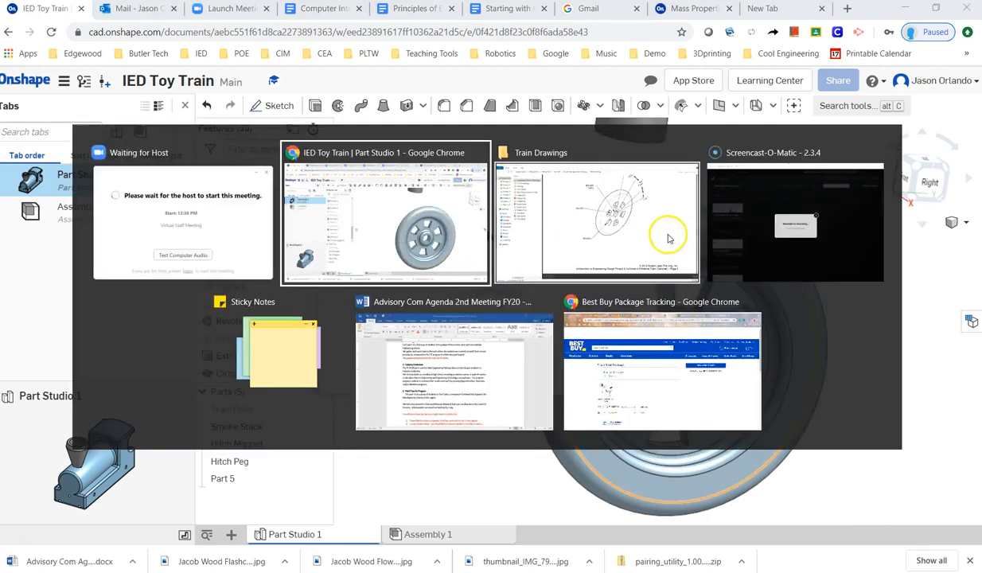
click(624, 192)
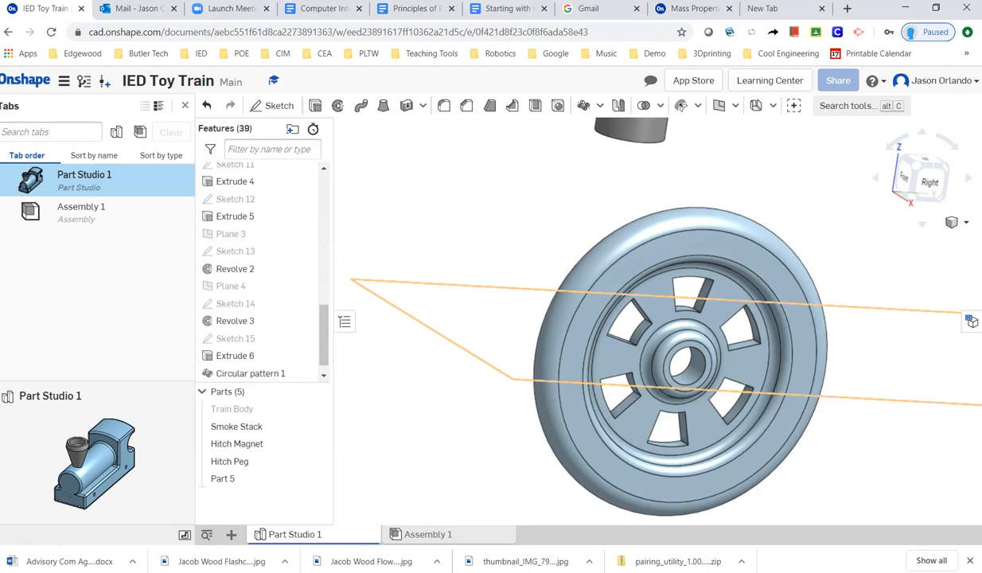
key(alt+Tab)
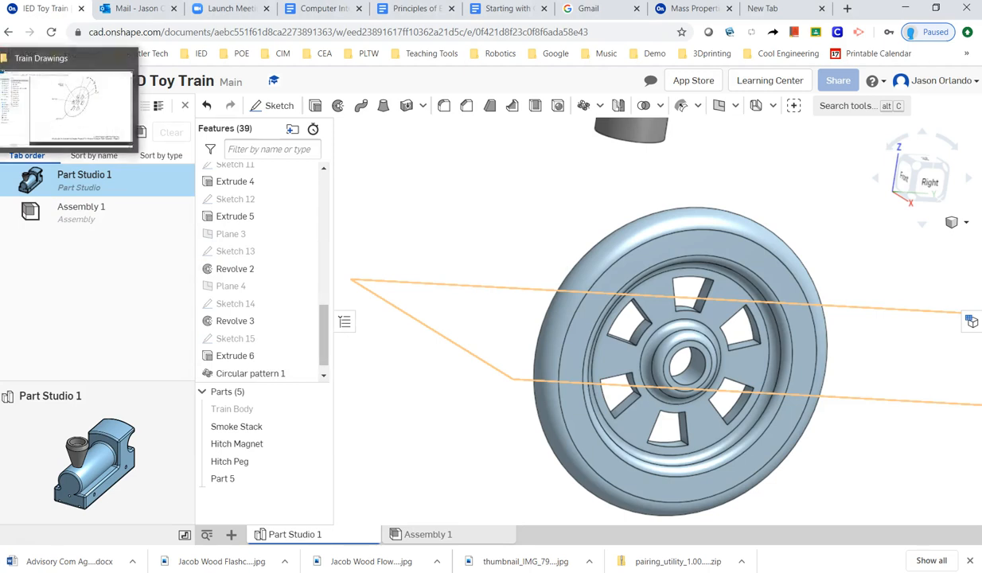
scroll(677, 302, up, 2)
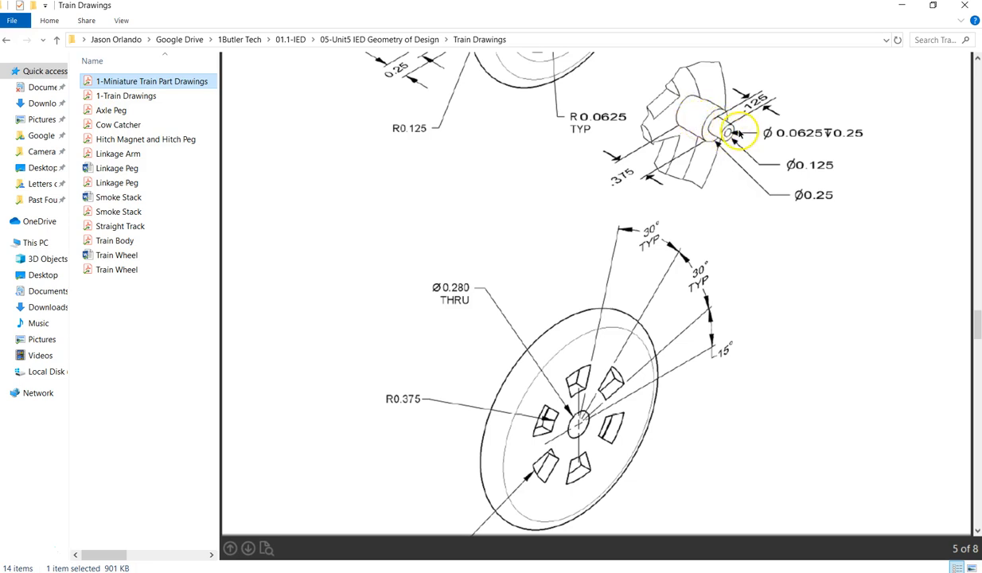
key(alt+Tab)
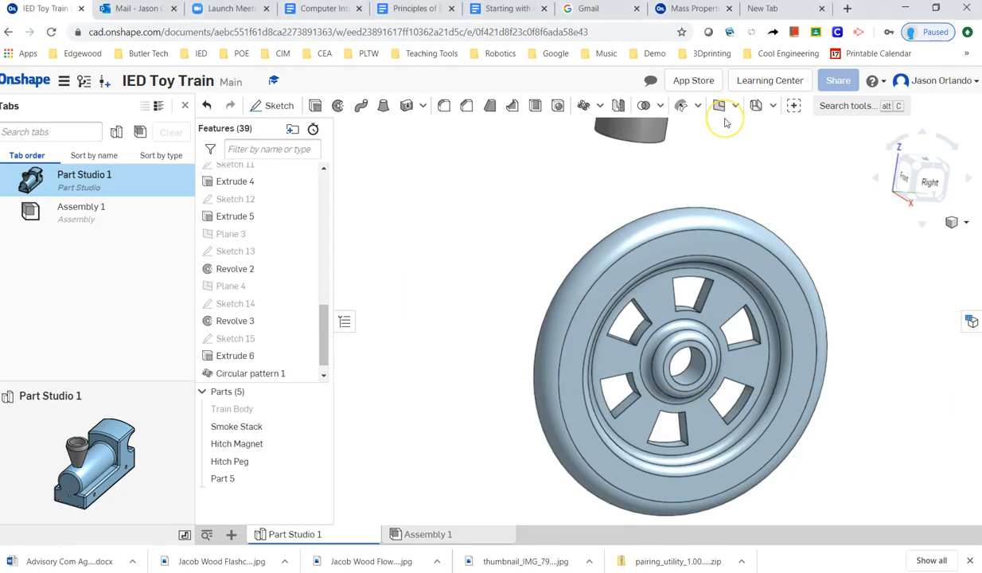
Step: Create a plane offset 0.375 in from the wheel's recessed face that contains the wedge openings
click(715, 107)
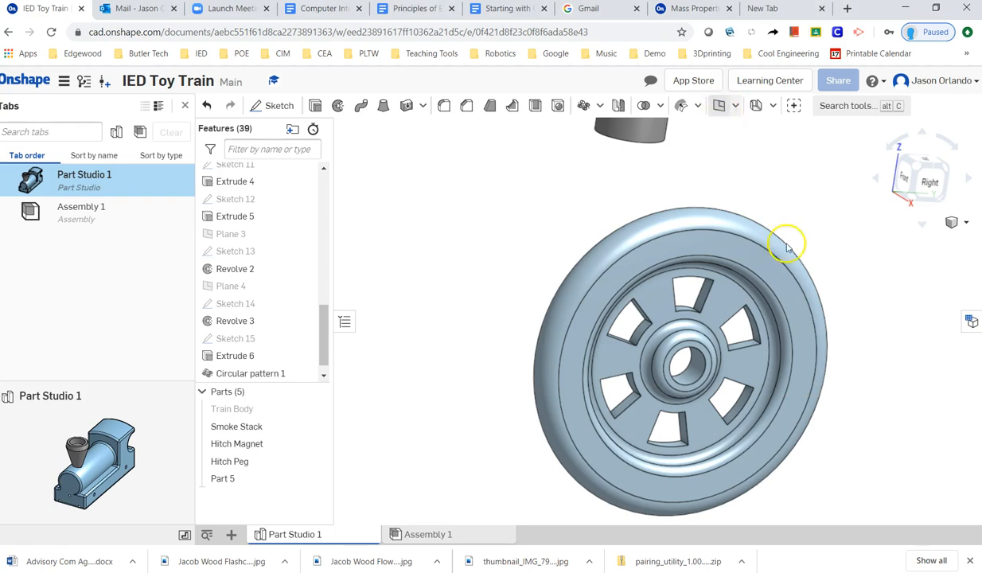
click(750, 372)
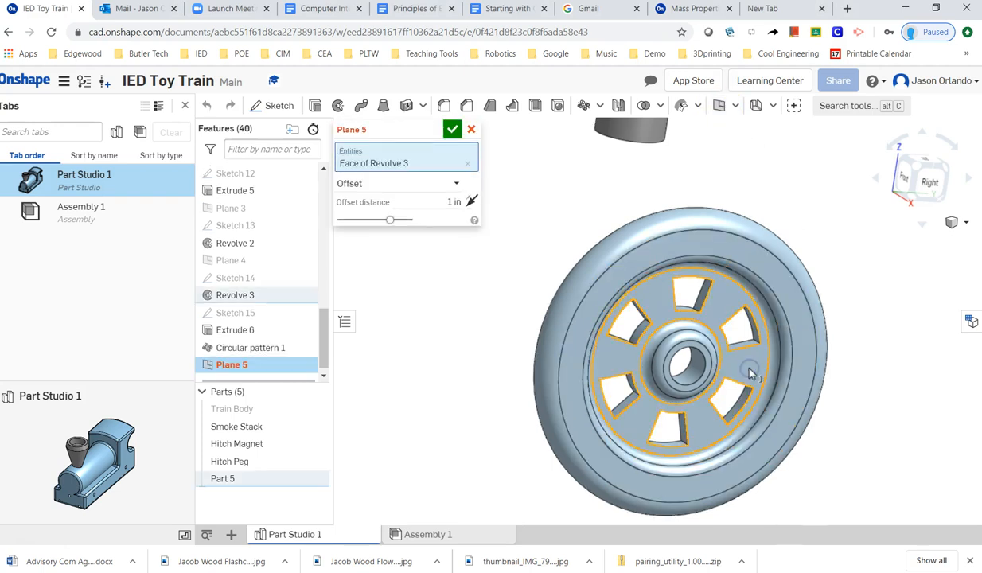
click(453, 203)
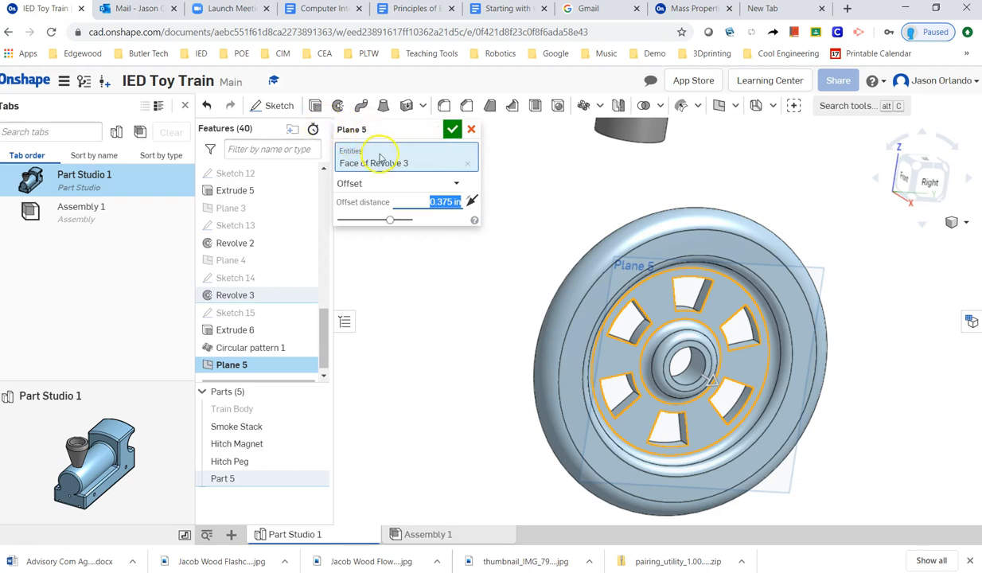
click(451, 129)
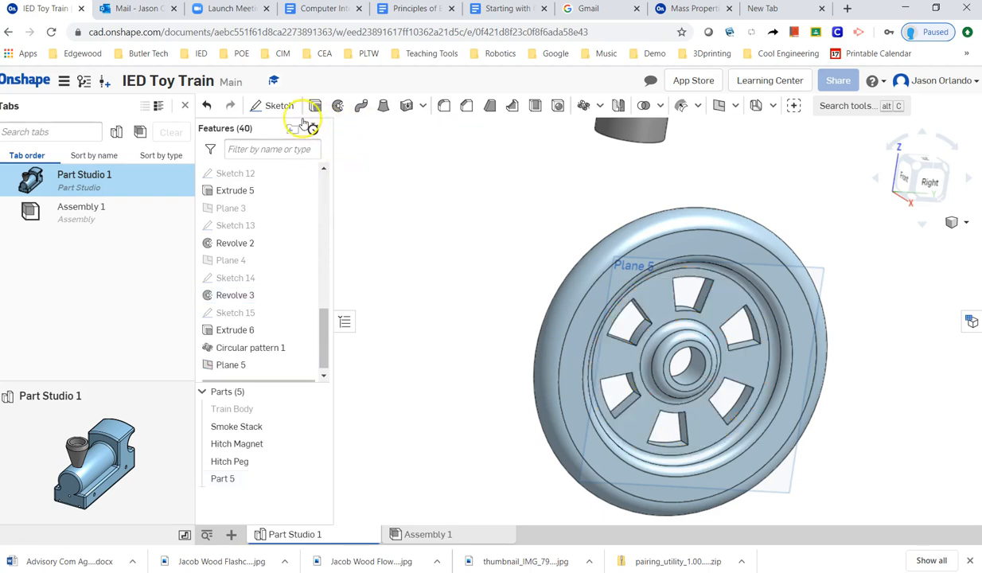
Step: Start a sketch on Plane 5 and draw a circle about 0.25 in in diameter over the spoke to the right of the hub
click(276, 105)
click(813, 275)
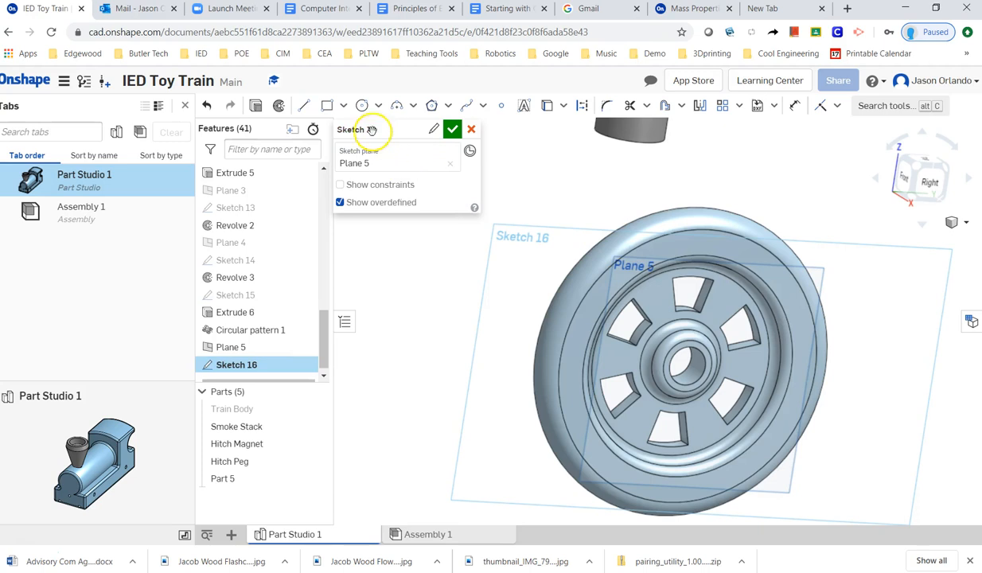
click(924, 188)
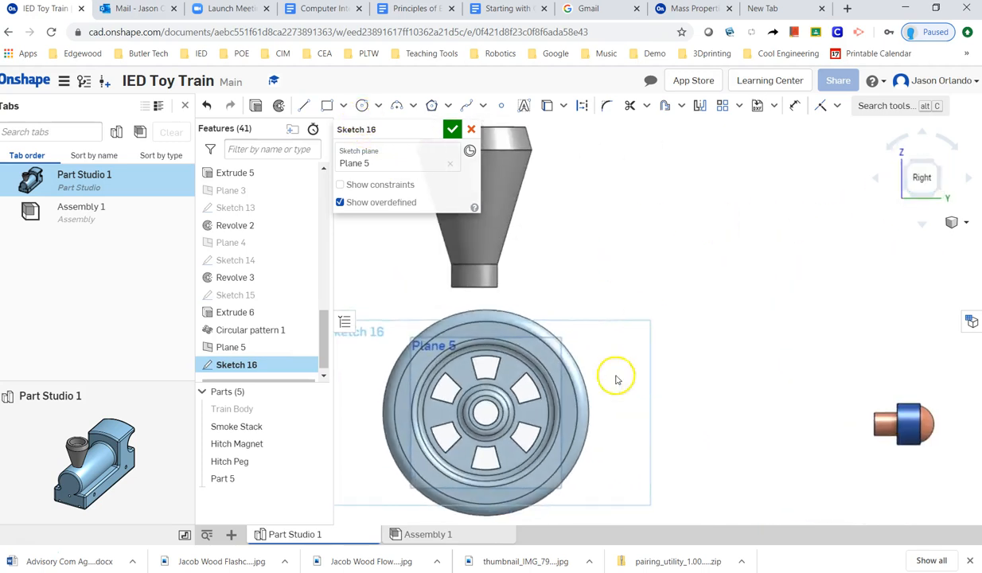
click(361, 105)
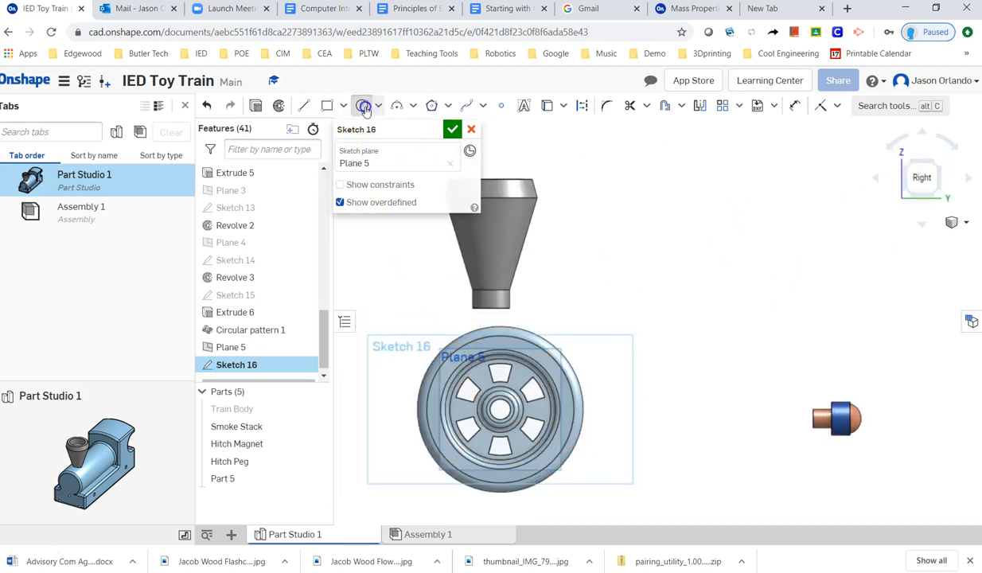
scroll(569, 406, up, 5)
scroll(579, 424, up, 2)
click(563, 397)
click(576, 415)
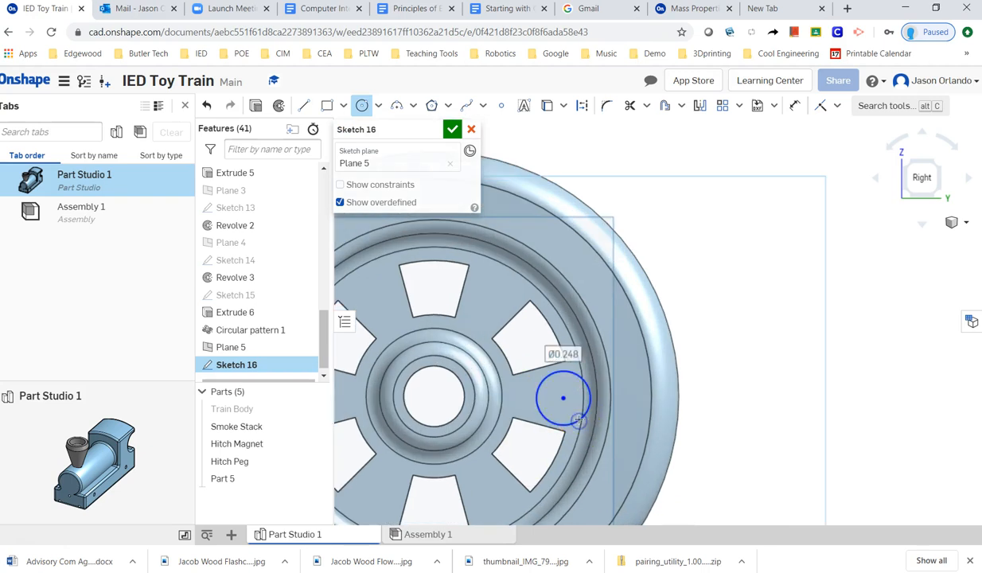
Step: Project the edge of the center hole into the sketch and align the circle's center horizontally with the hole's center
click(546, 105)
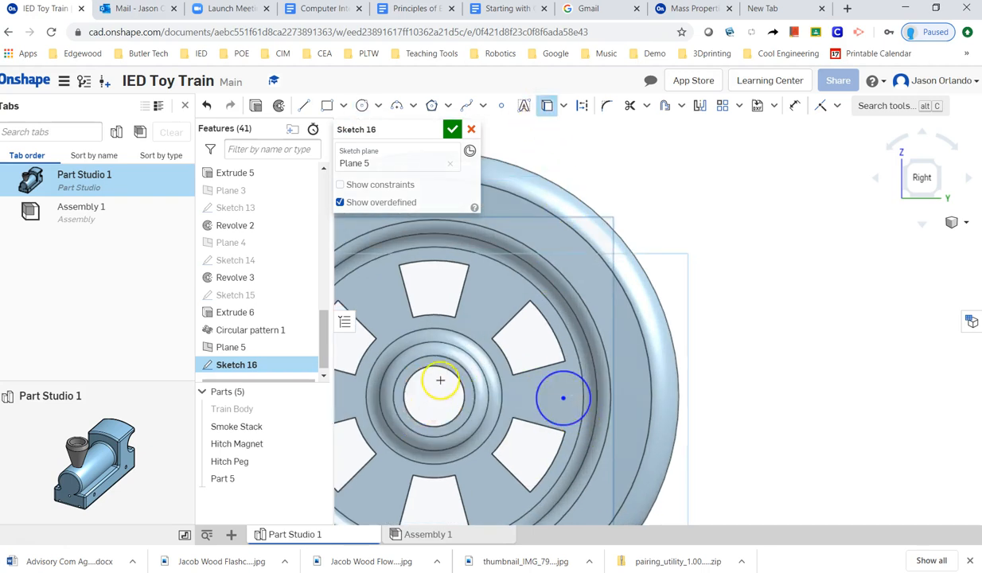
click(442, 407)
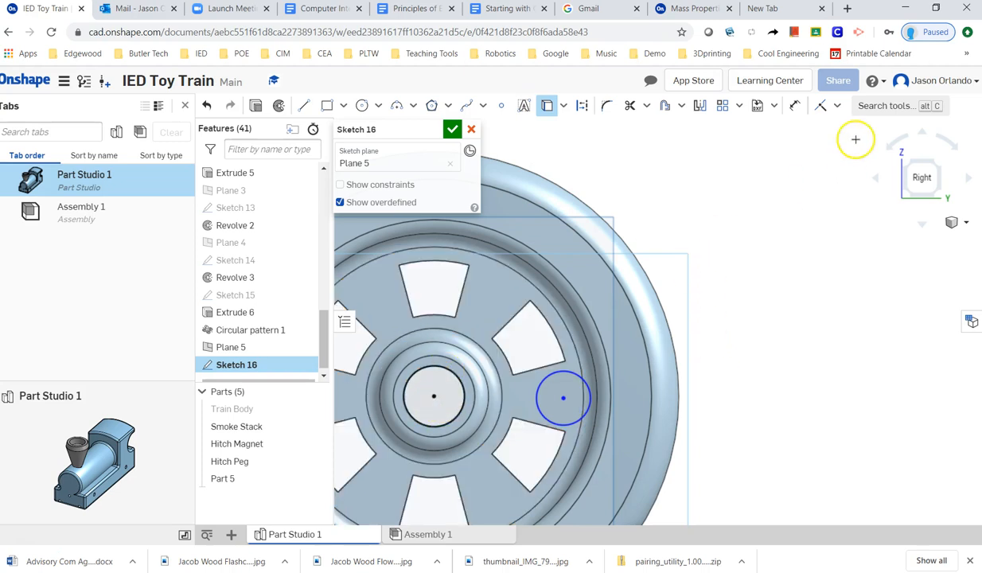
click(823, 105)
click(838, 110)
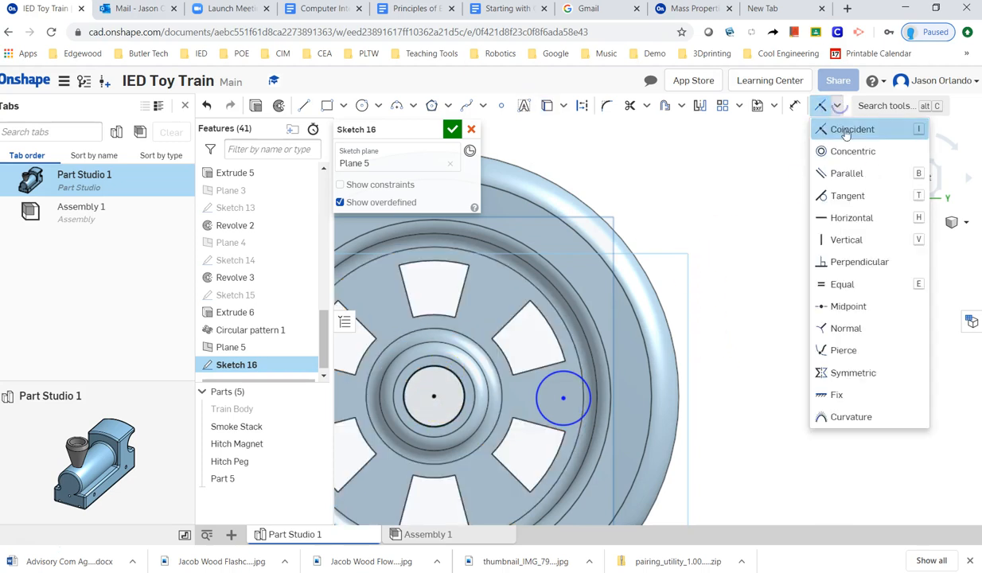
click(855, 216)
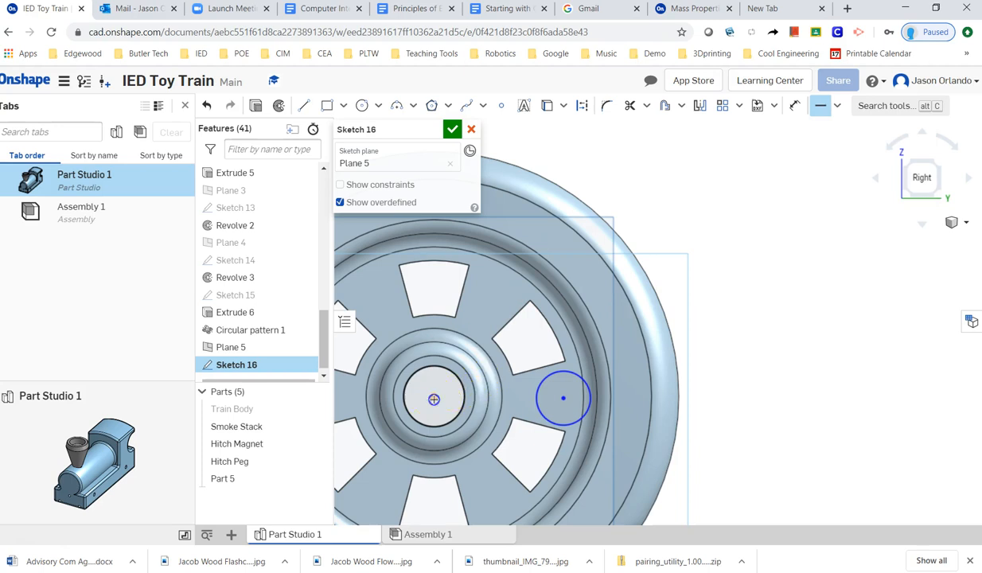
click(433, 399)
click(563, 397)
Step: Check the peg's dimensions in the Train Drawings sheet and dimension the circle's diameter at 0.25 in
key(alt+Tab)
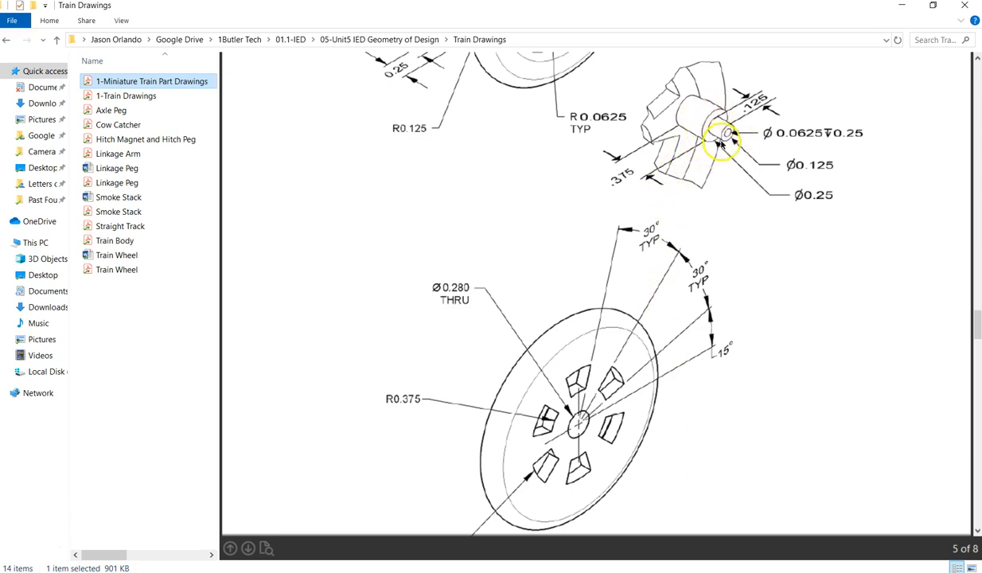
key(alt+Tab)
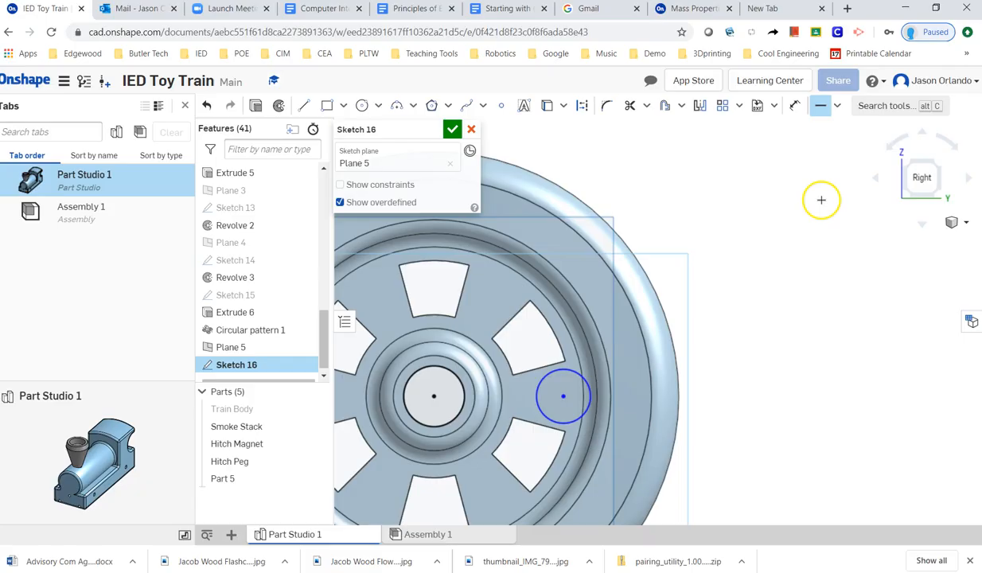
click(795, 105)
click(570, 372)
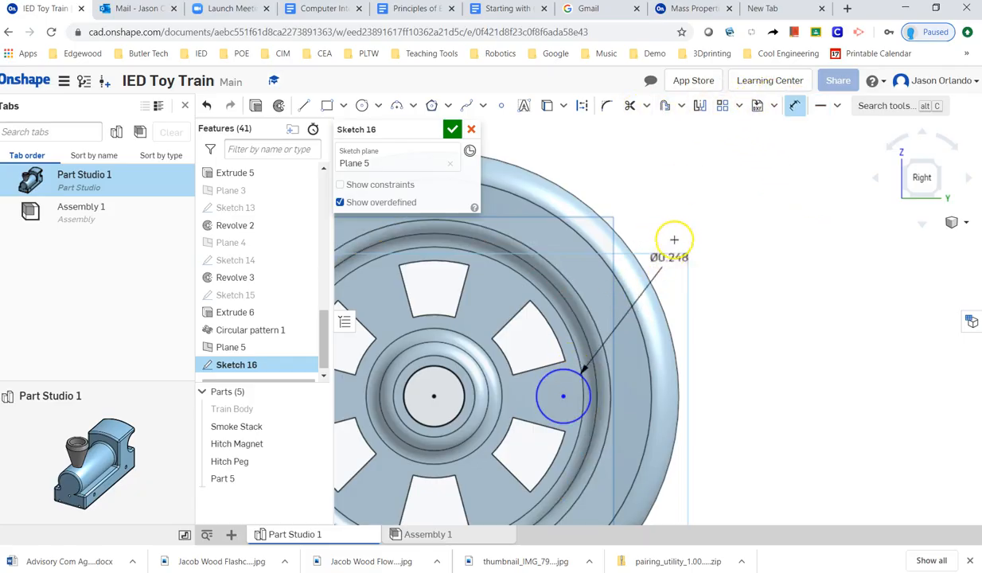
click(689, 220)
key(Return)
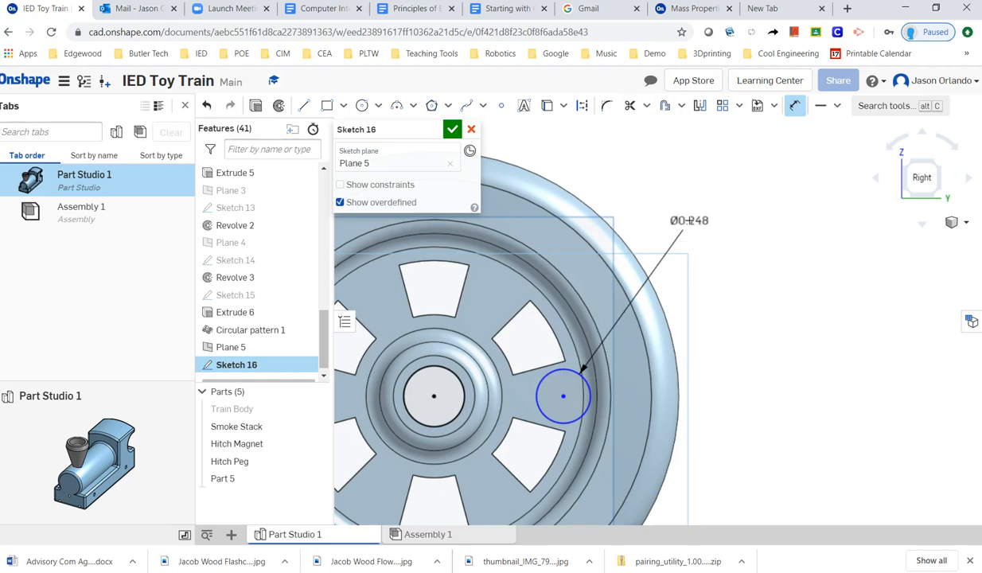
Step: Consult the wheel drawing for the peg's position and set the horizontal distance between the hole's and circle's centers to 0.7 in, finishing the sketch
key(alt+Tab)
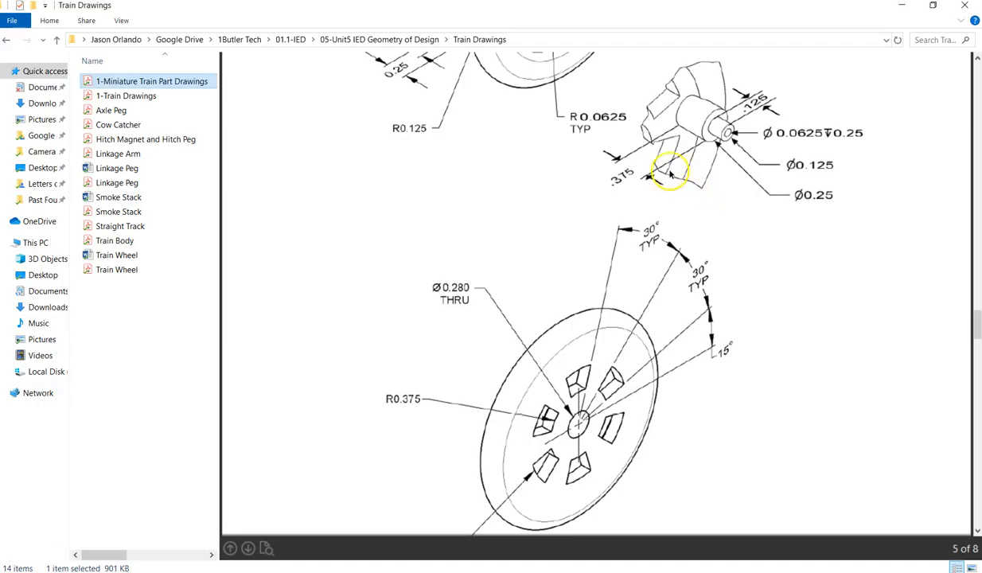
scroll(684, 180, up, 3)
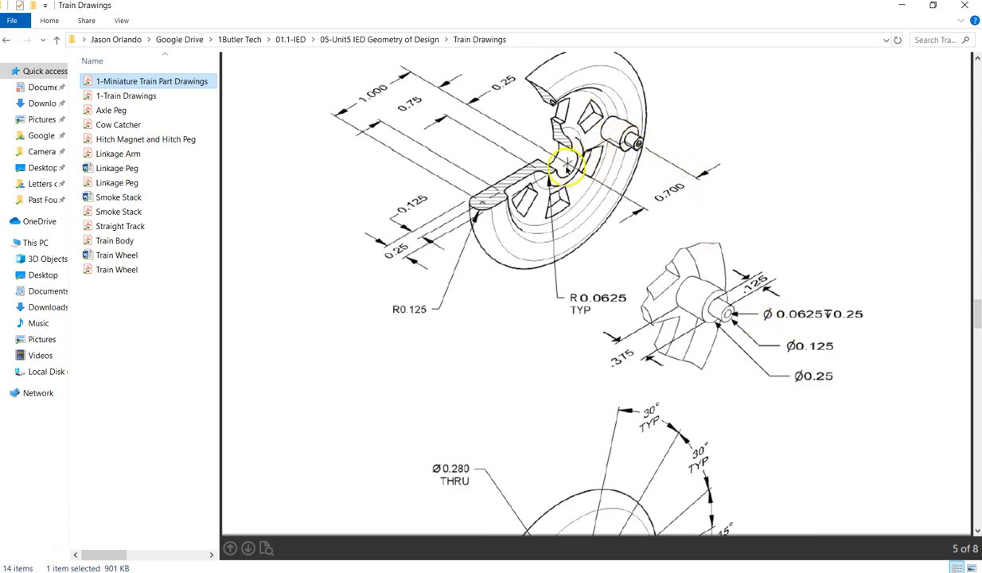
key(alt+Tab)
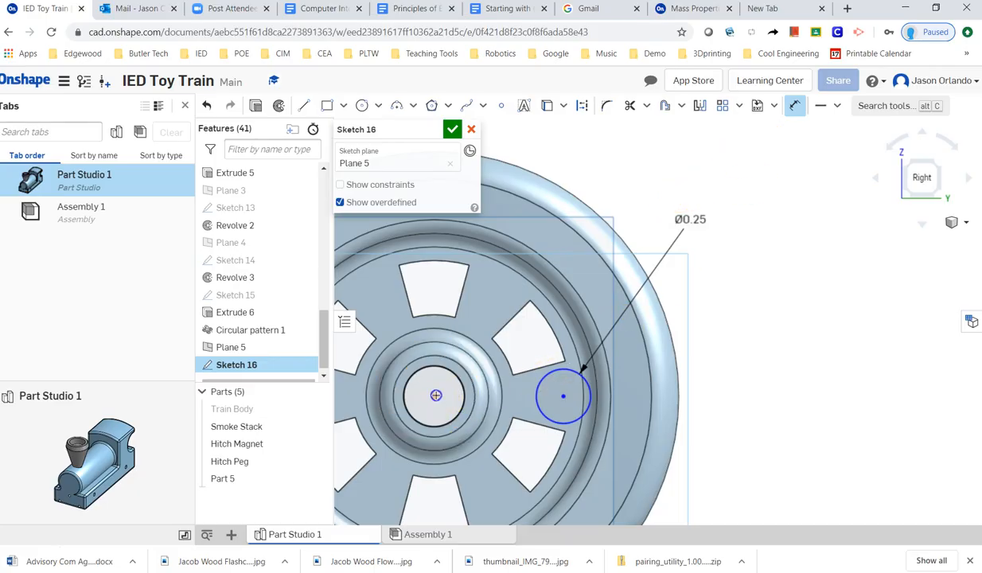
key(d)
click(436, 395)
click(563, 396)
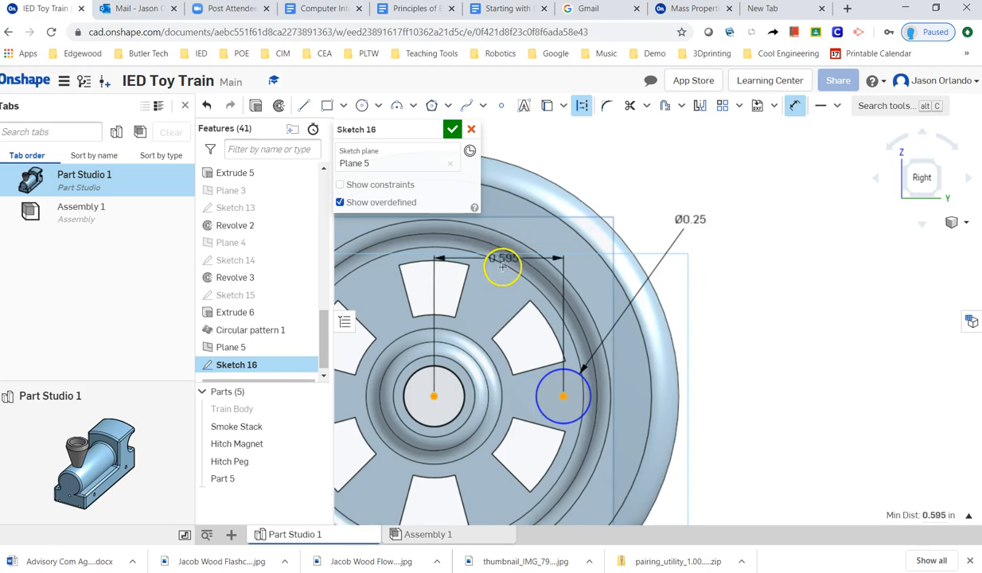
click(504, 241)
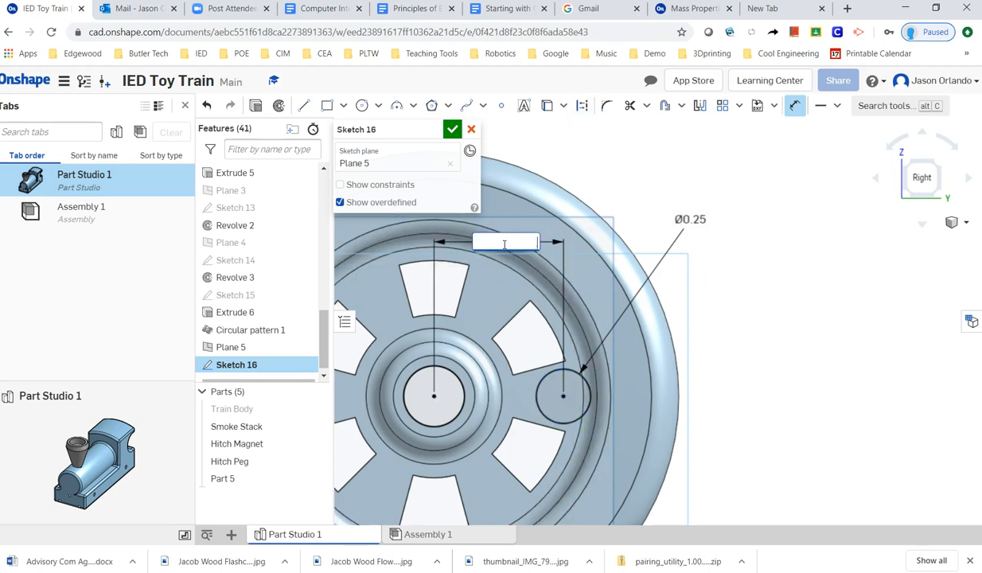
key(Return)
scroll(517, 242, down, 1)
middle_drag(514, 322, 580, 325)
scroll(580, 325, down, 1)
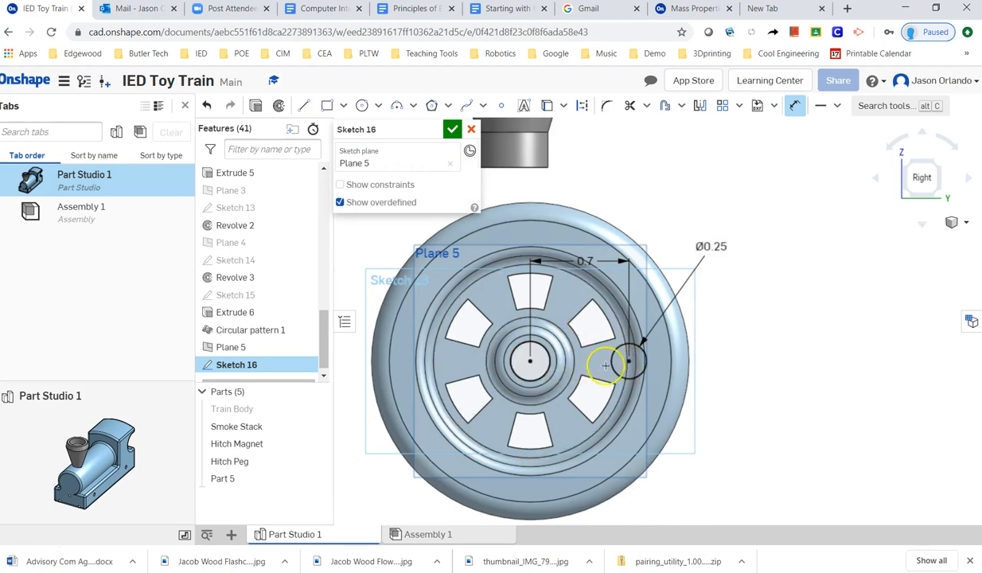
click(451, 130)
Step: Extrude the 0.25 in circle toward the wheel with the Up to next end type, adding it to Part 5
right_drag(708, 195, 732, 211)
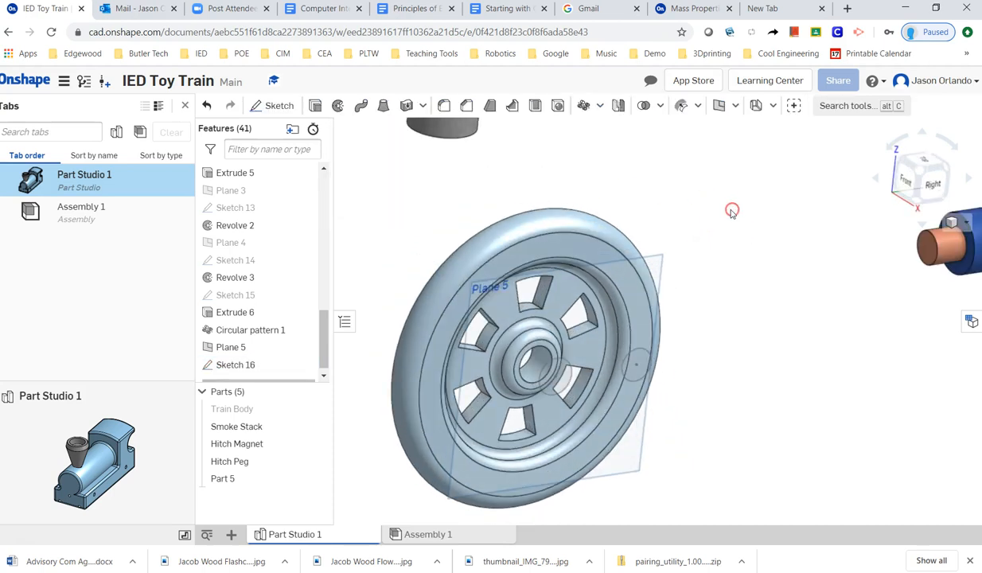
click(315, 107)
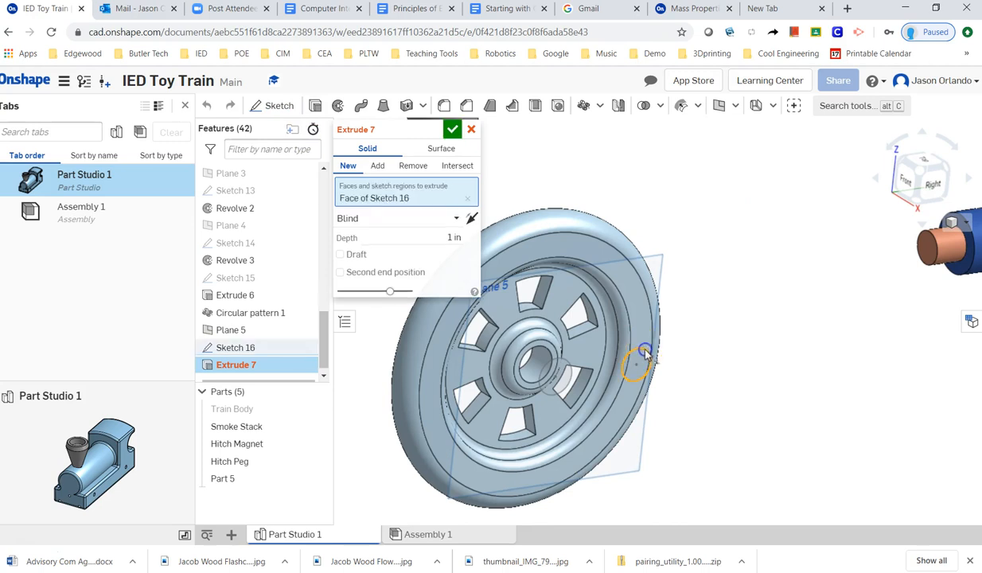
click(469, 219)
click(457, 218)
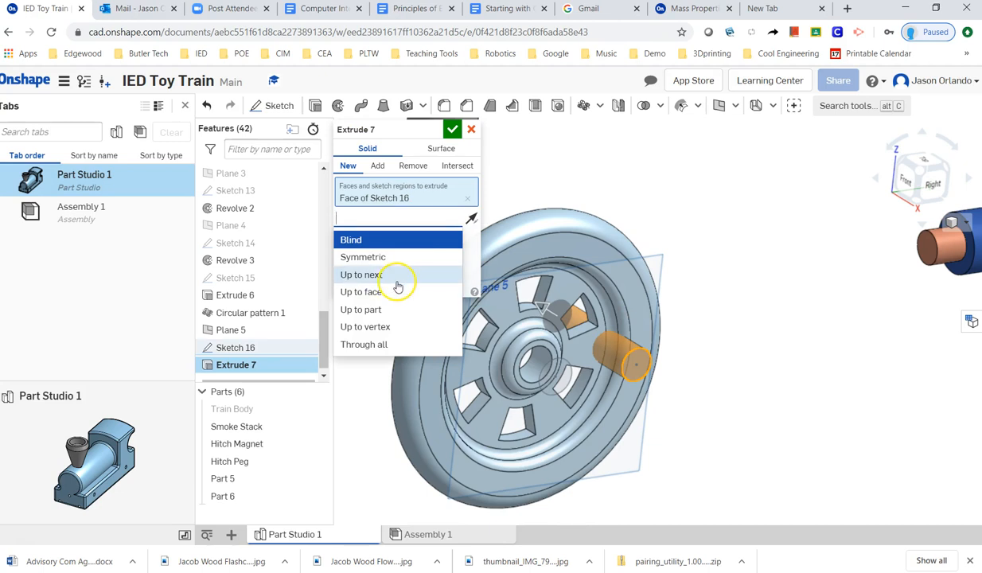
click(362, 274)
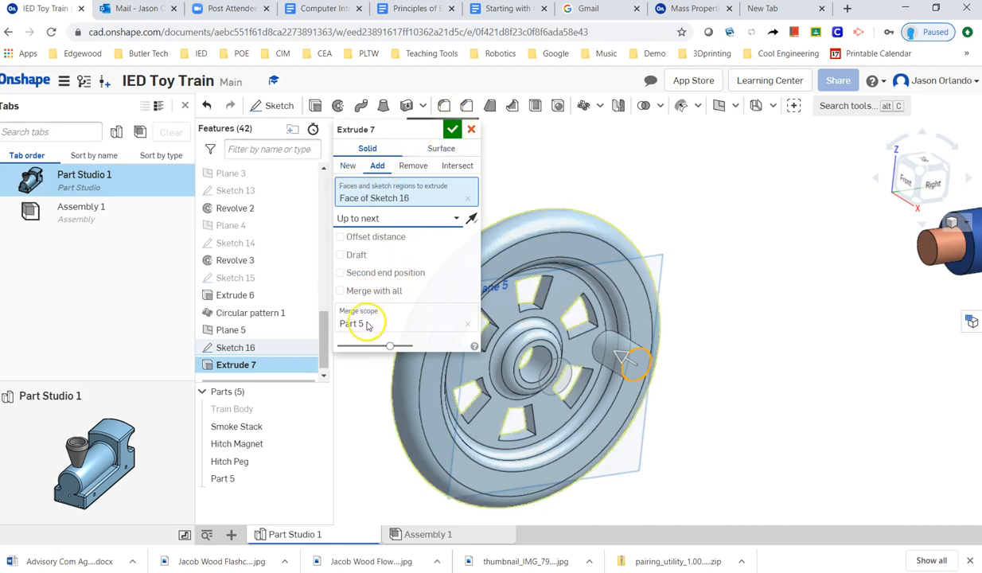
click(451, 130)
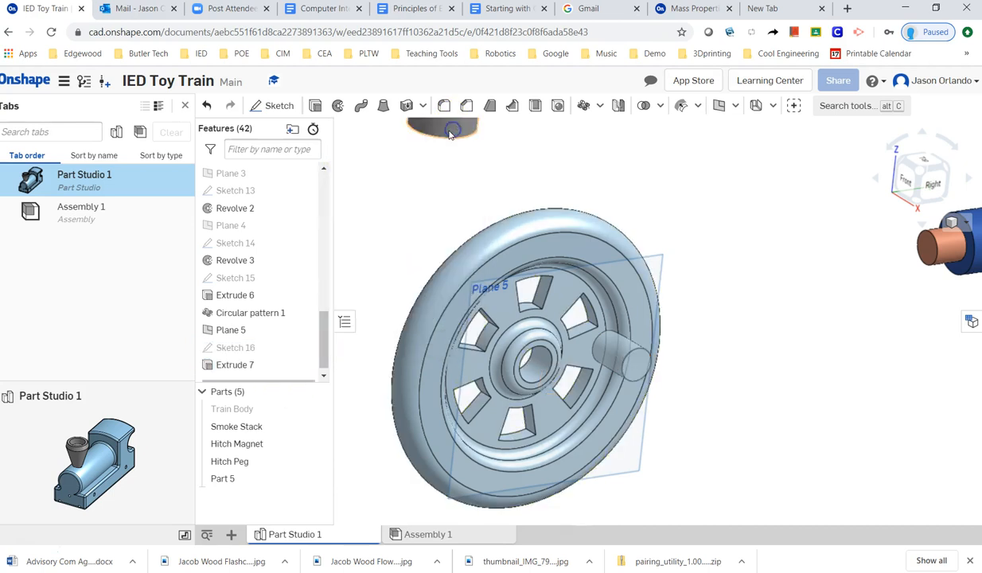
Step: Start a sketch on the peg's end face and draw a concentric circle about 0.144 in in diameter
click(280, 105)
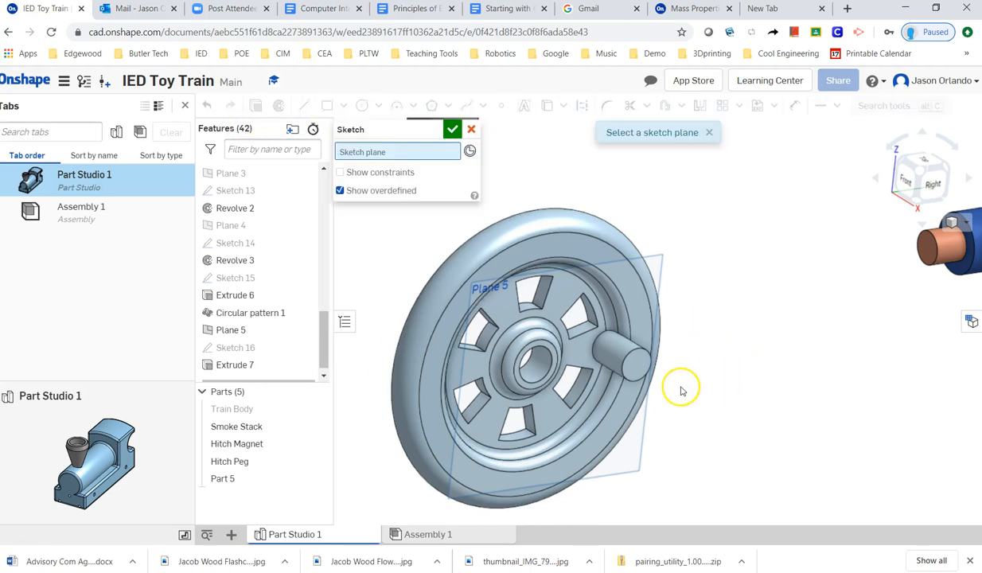
click(634, 367)
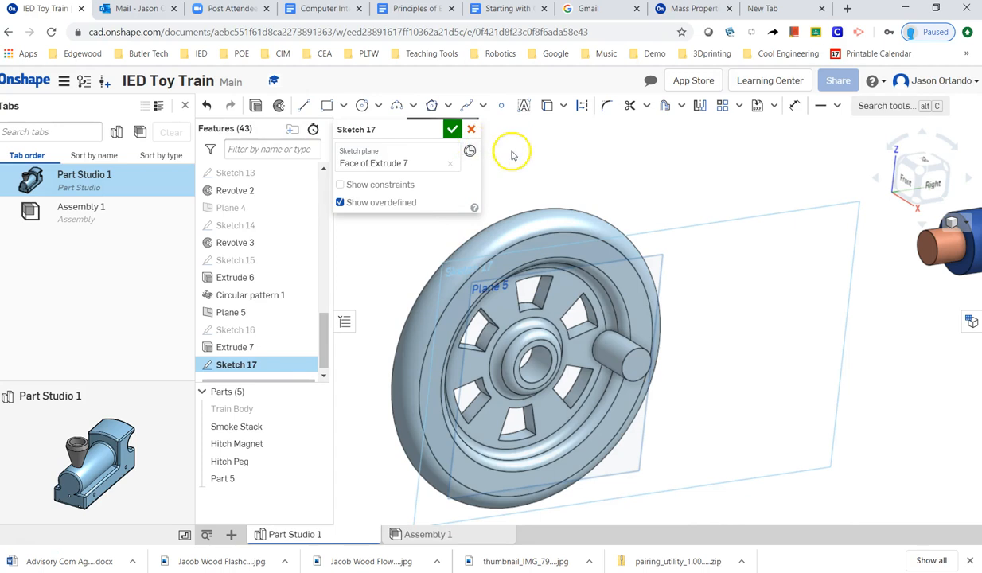
click(360, 105)
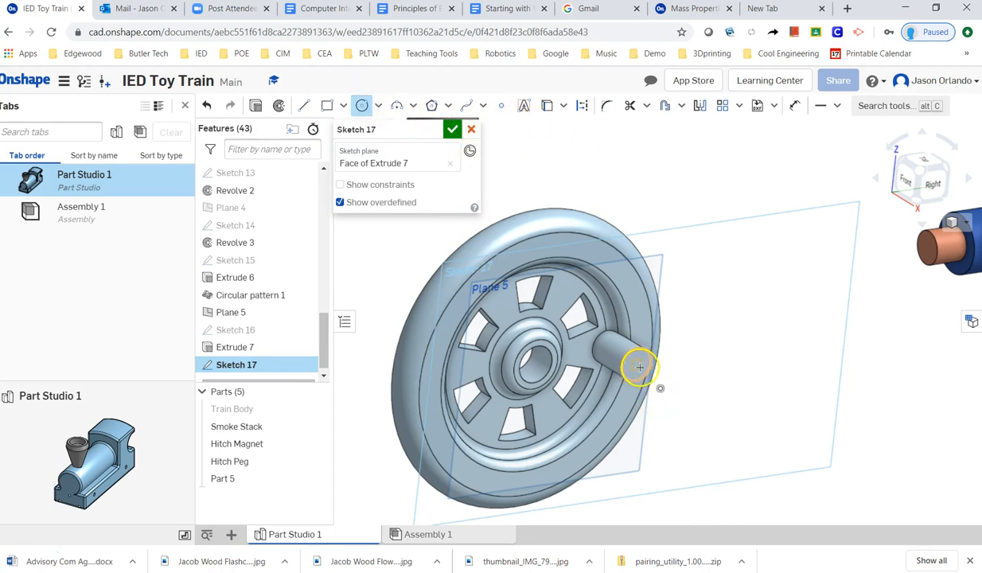
scroll(642, 372, up, 5)
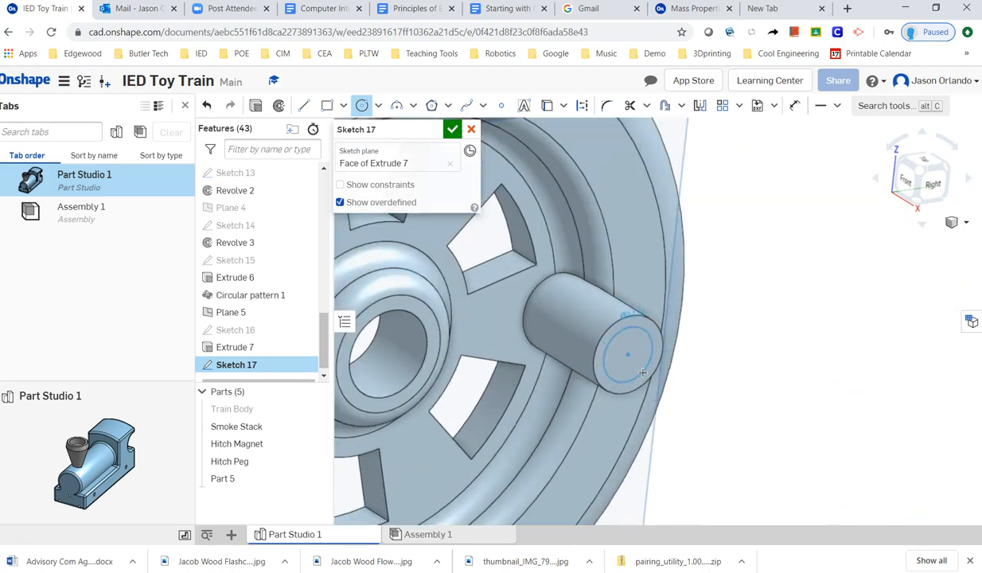
click(641, 370)
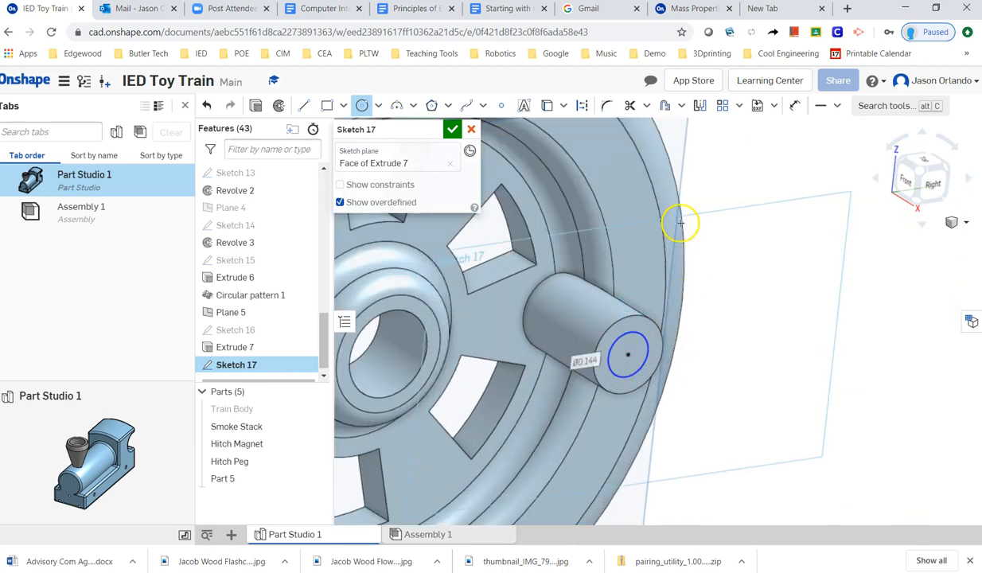
Step: Check the smaller step's diameter in the drawing, set the circle's diameter to 0.125 in, and finish the sketch
key(alt+Tab)
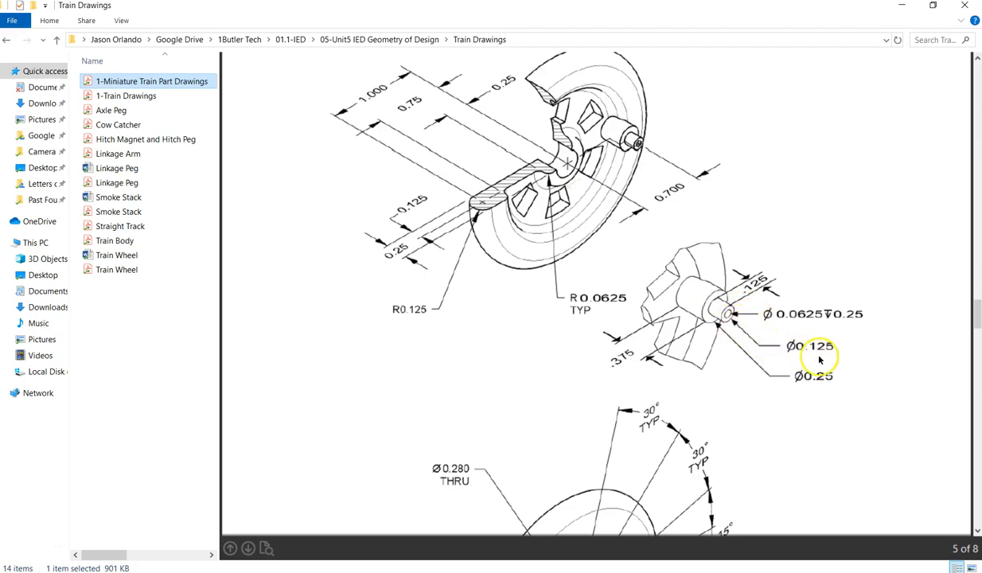
key(alt+Tab)
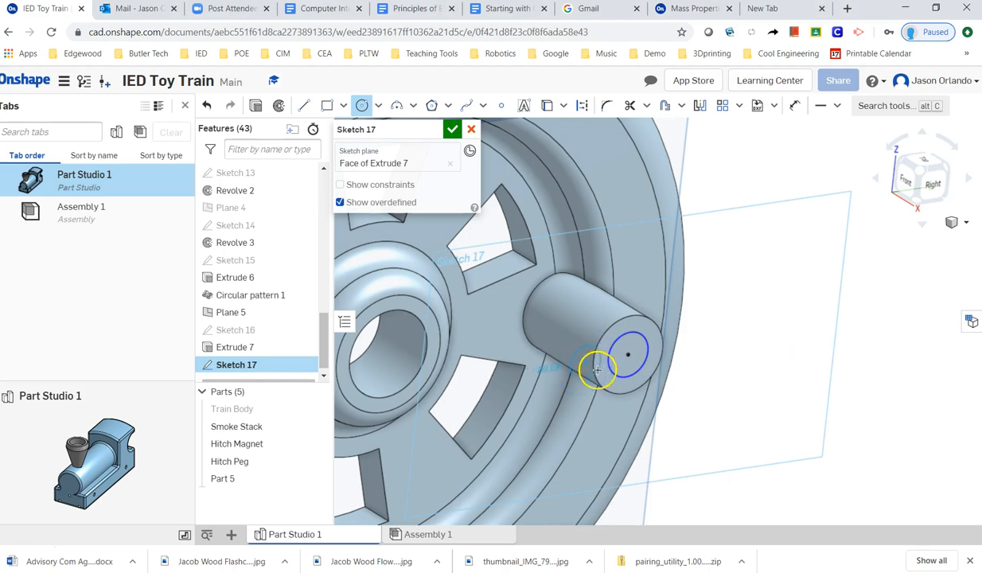
key(Escape)
click(624, 378)
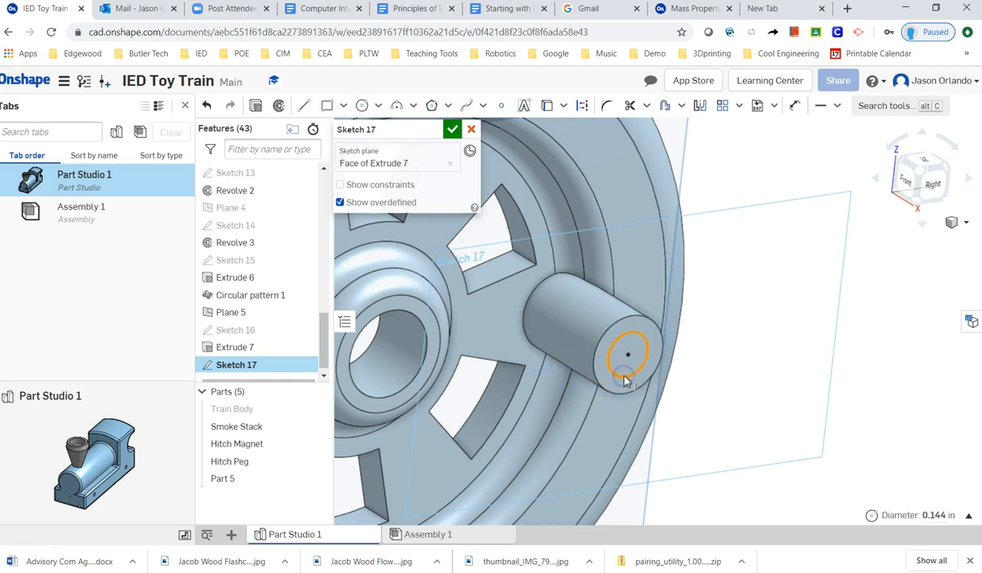
key(u)
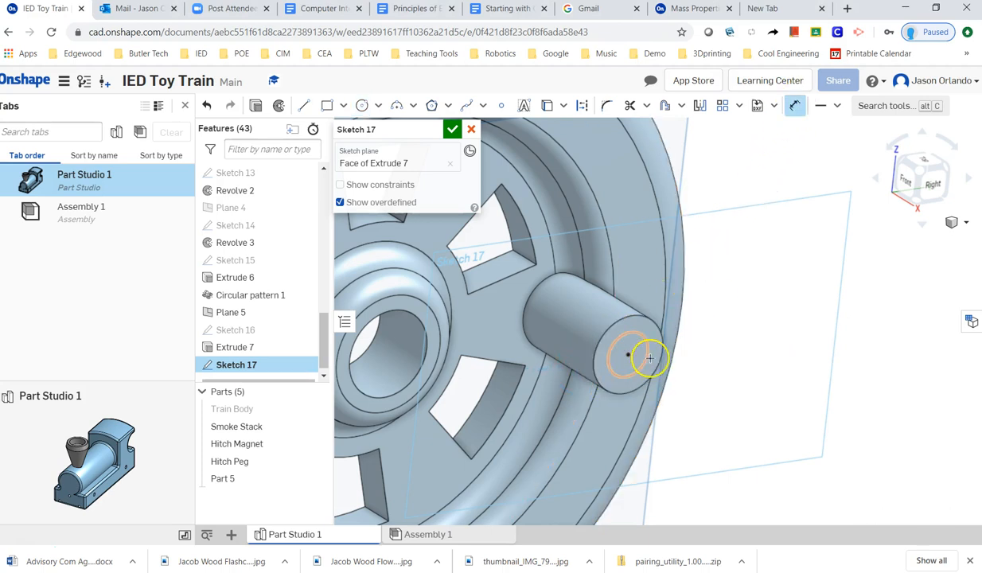
click(645, 366)
click(719, 411)
text(.125)
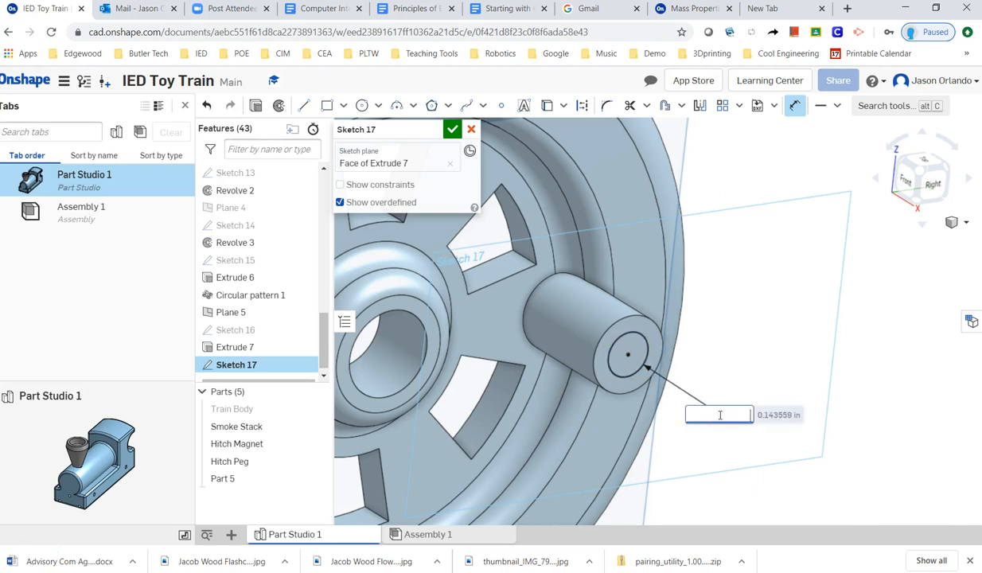
key(Return)
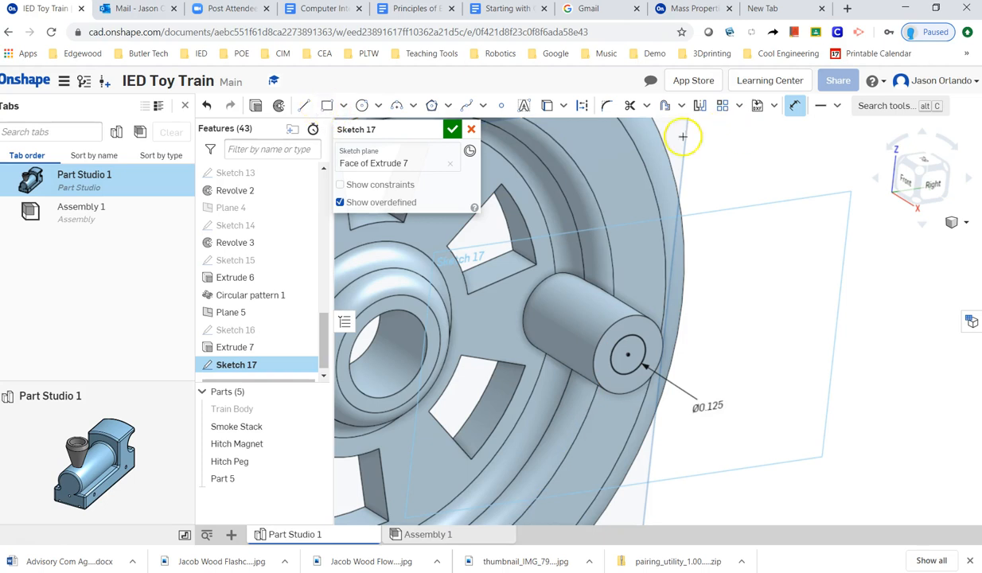
click(451, 129)
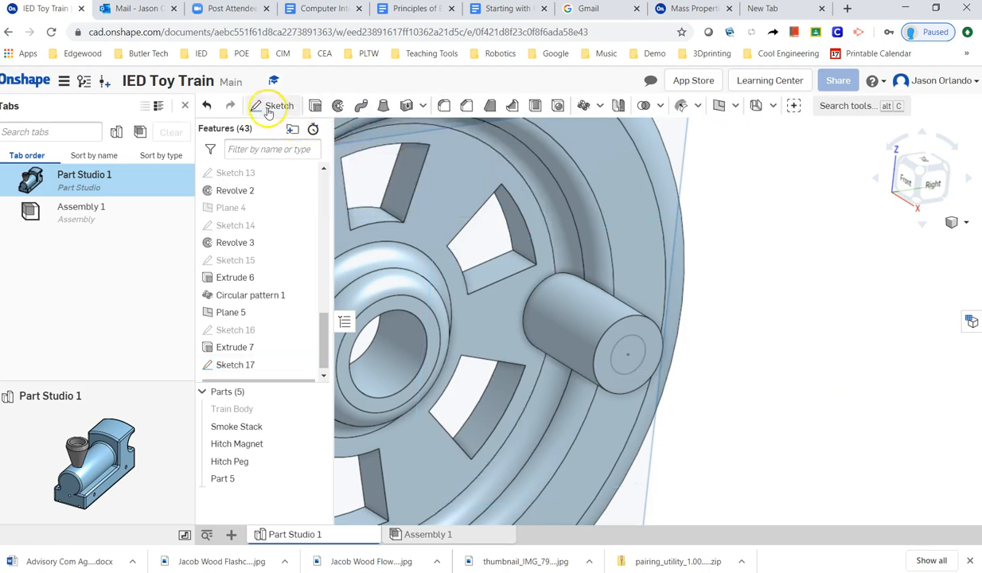
Step: Extrude the 0.125 in circle outward from the peg's end face to a depth of 0.125 in, adding it to Part 5
click(315, 105)
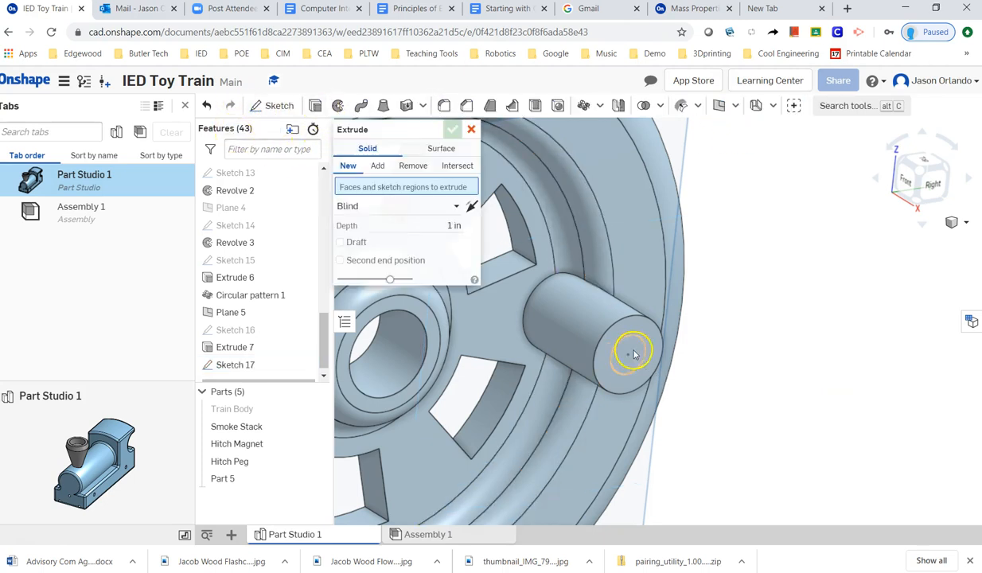
click(632, 355)
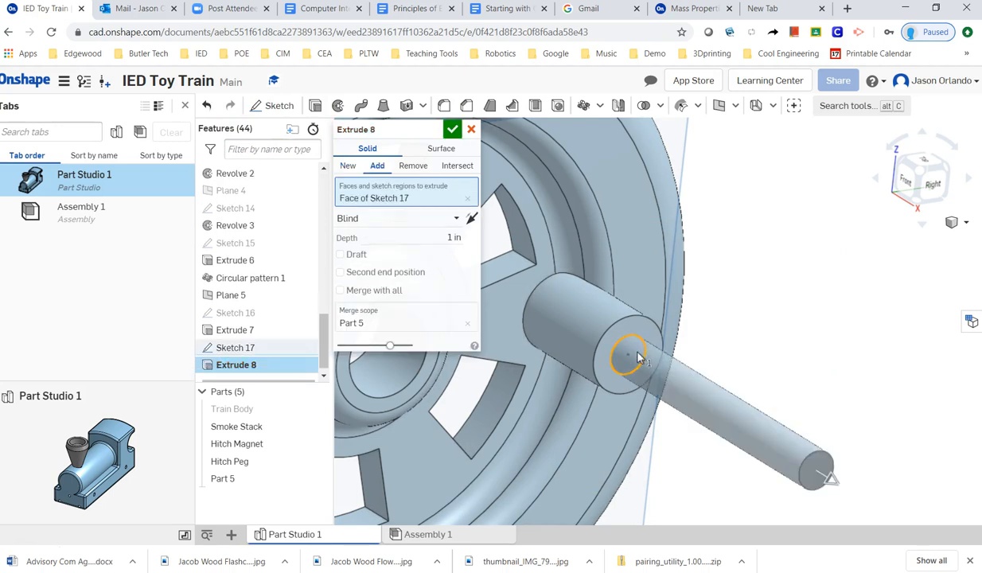
click(436, 236)
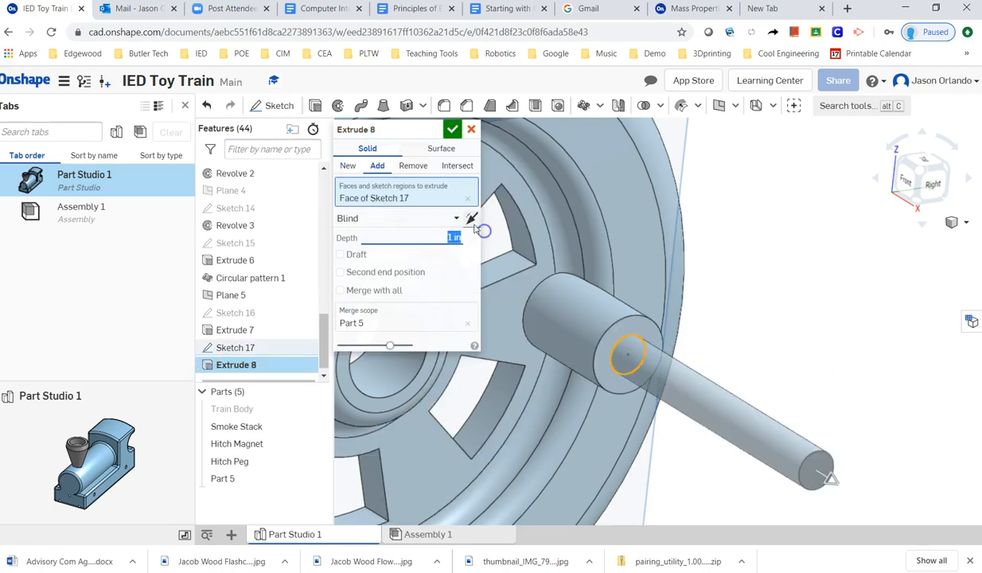
key(BackSpace)
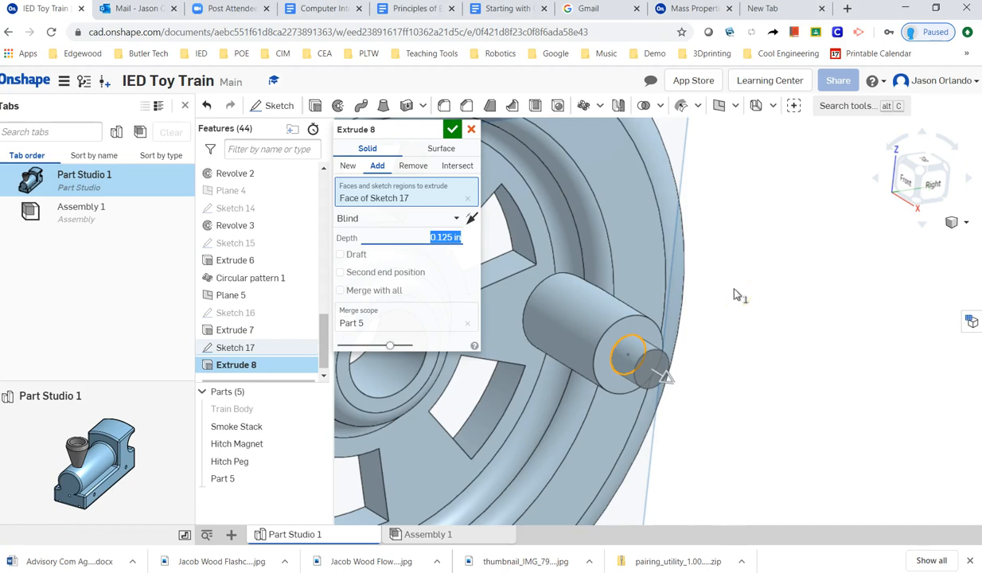
click(451, 129)
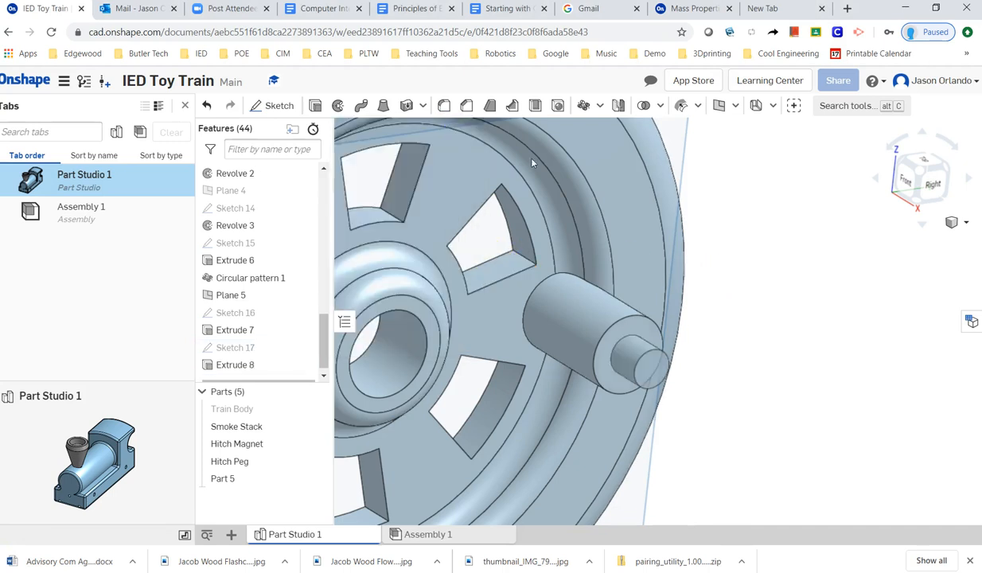
Step: Sketch a point at the centre of the smaller peg step's end face and finish the sketch
click(275, 106)
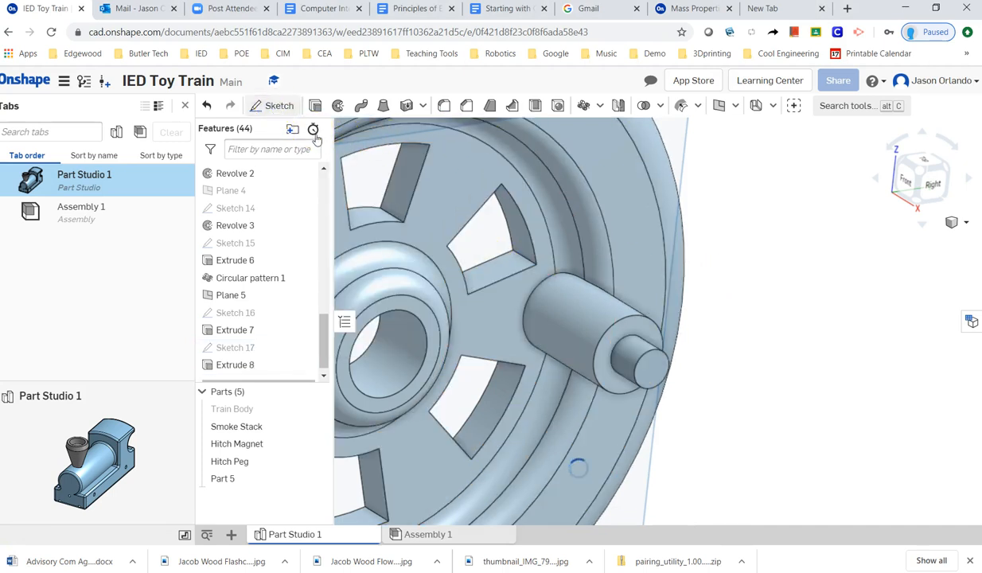
click(658, 388)
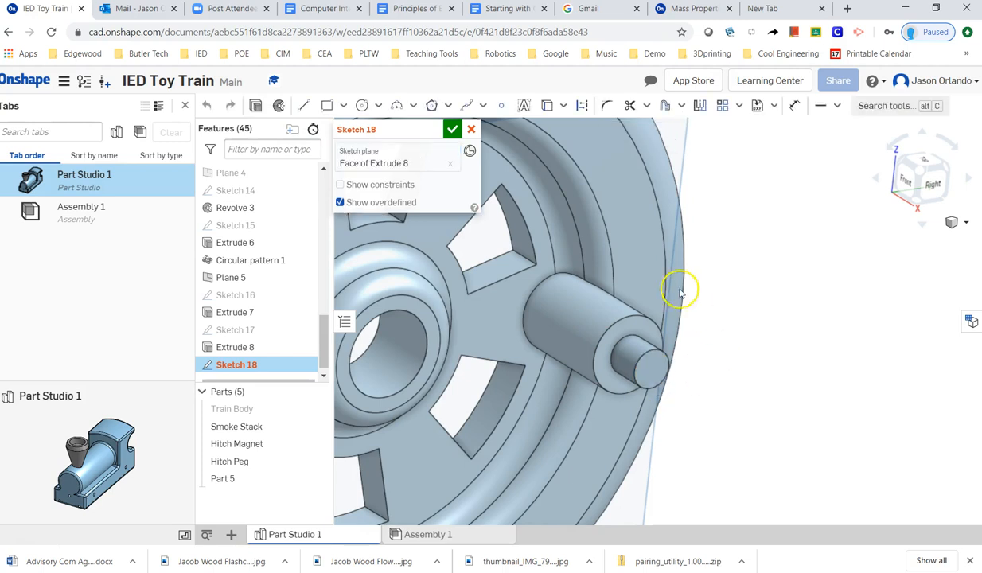
click(501, 106)
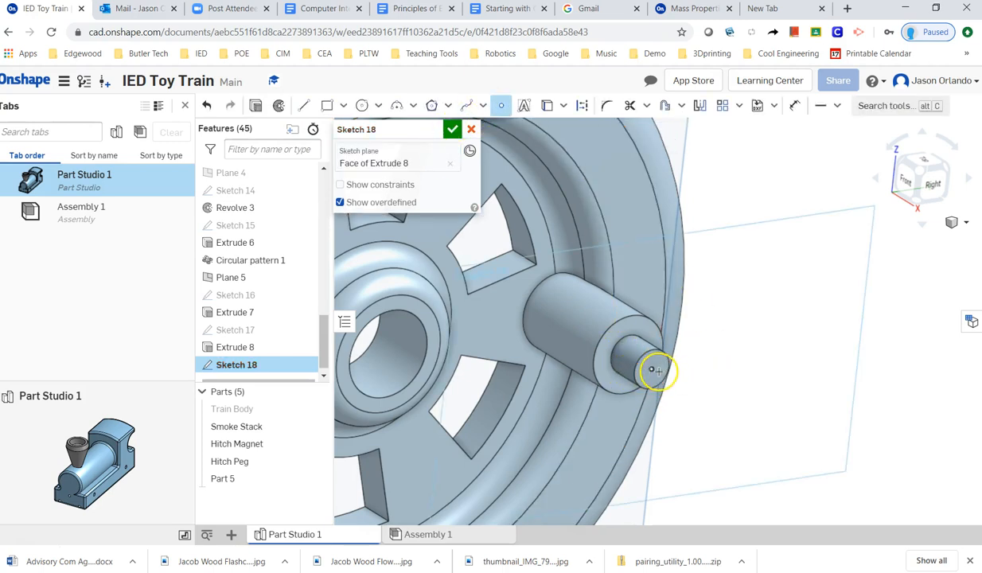
click(451, 132)
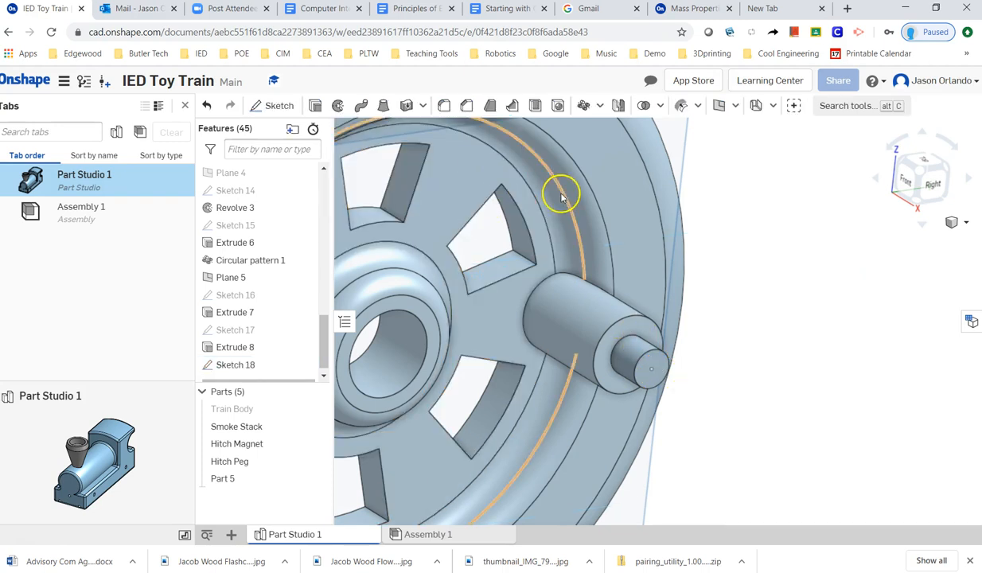
Step: Check the peg hole's callout in the drawing and cut a simple blind hole 0.0625 in in diameter and 0.25 in deep at the sketched point
click(654, 371)
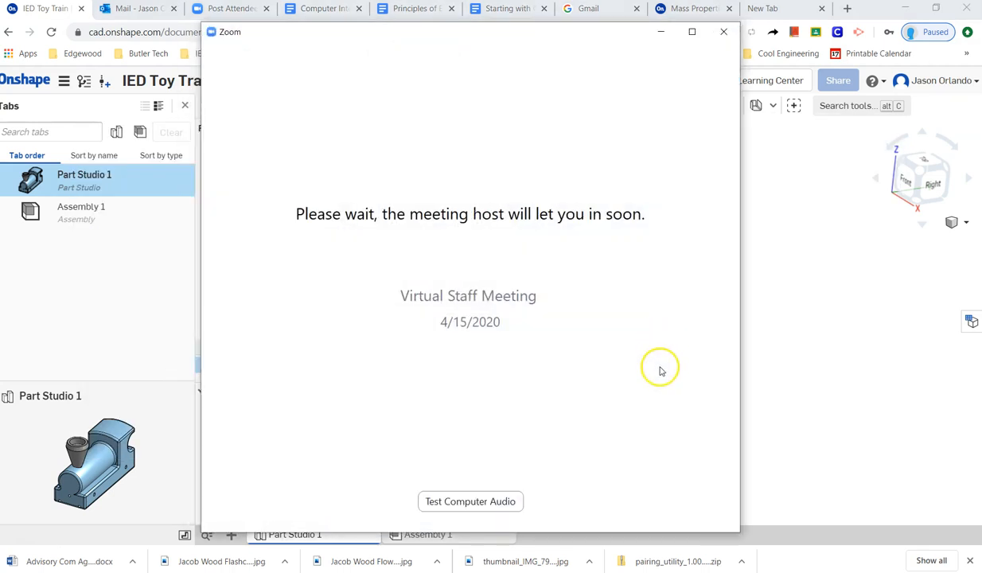
click(661, 32)
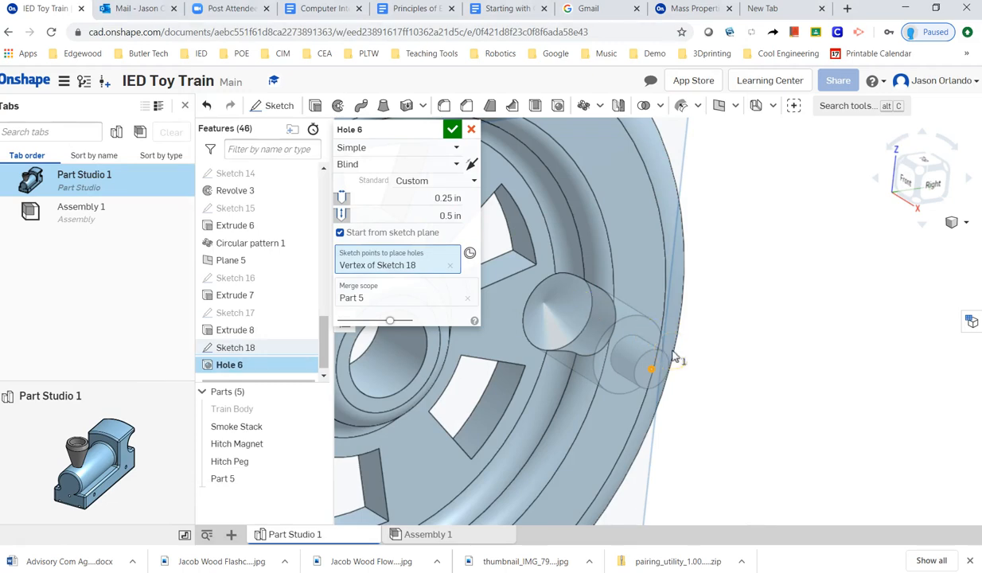
key(alt+Tab)
key(alt+Tab)
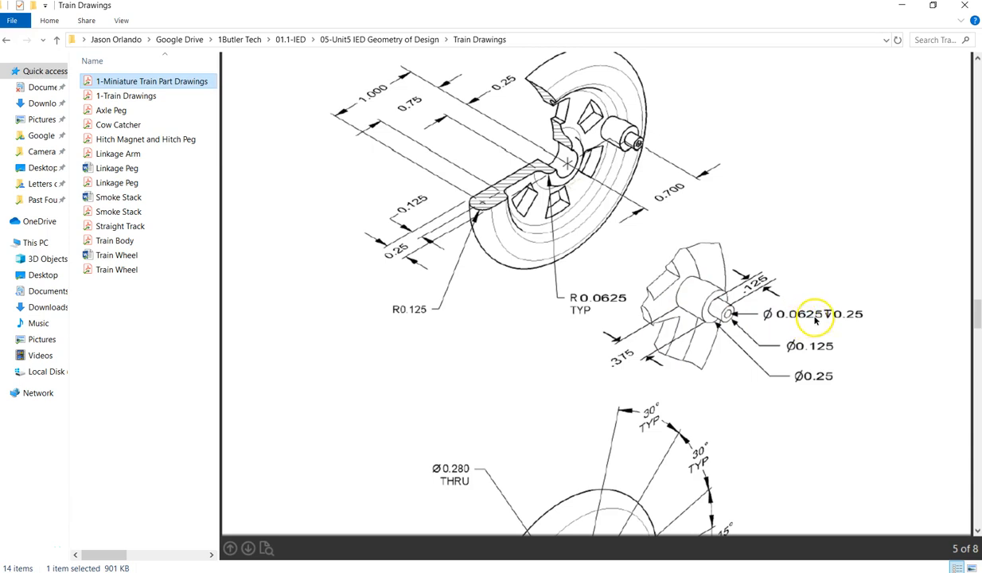
key(alt+Tab)
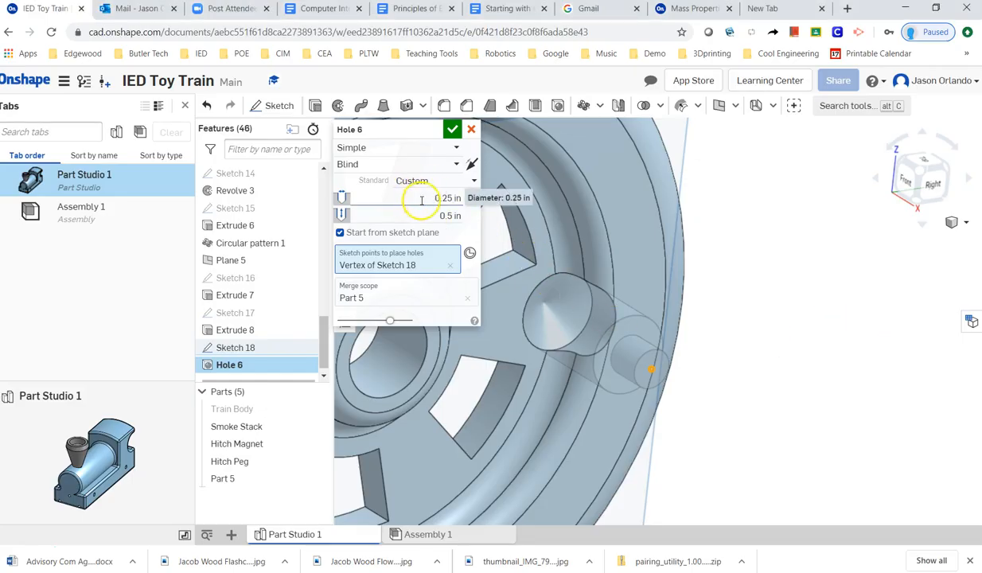
drag(427, 197, 471, 213)
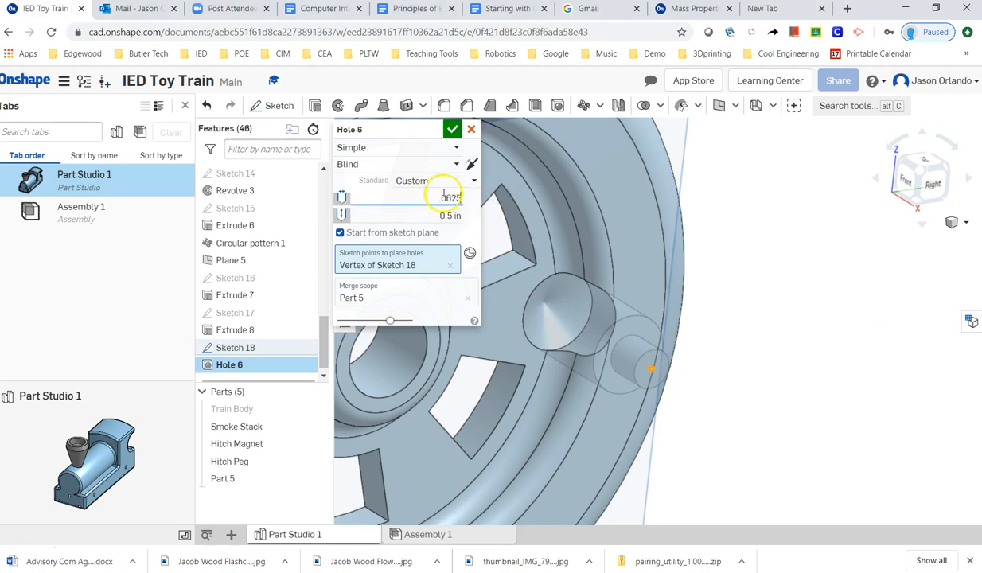
drag(425, 216, 466, 219)
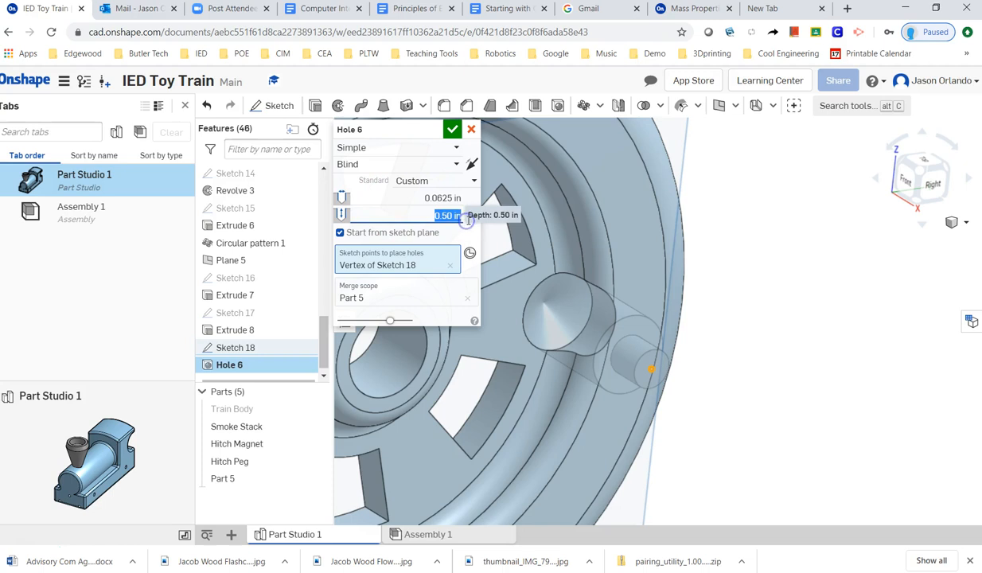
key(BackSpace)
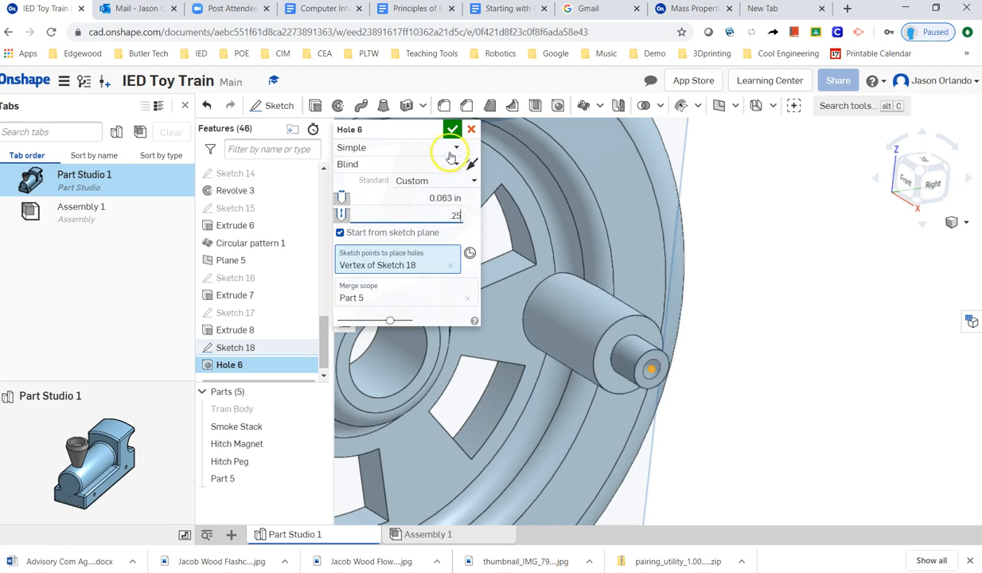
click(452, 129)
Step: Hide Plane 5 so only the parts are displayed around the wheel
scroll(678, 375, down, 3)
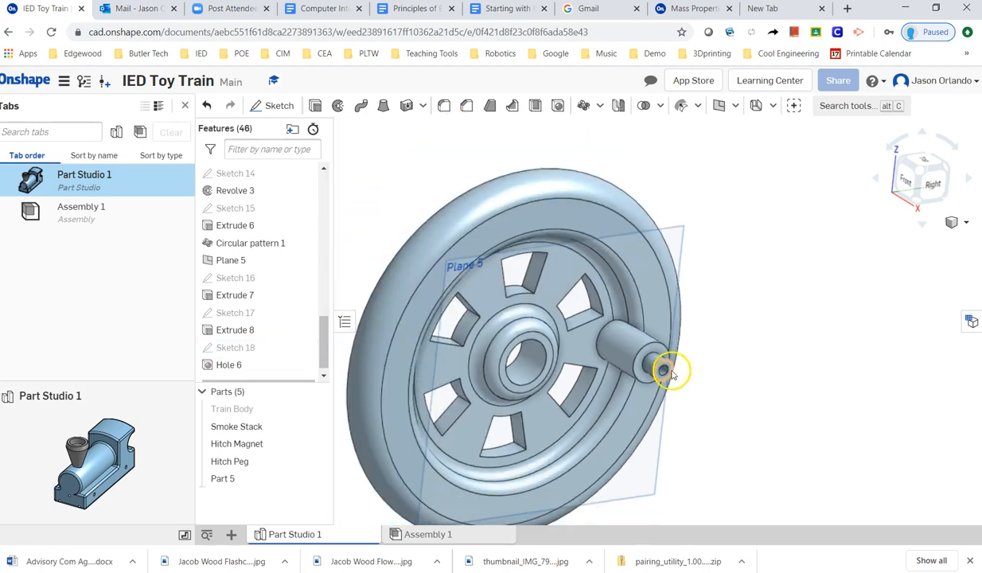
scroll(715, 383, down, 3)
scroll(737, 394, down, 1)
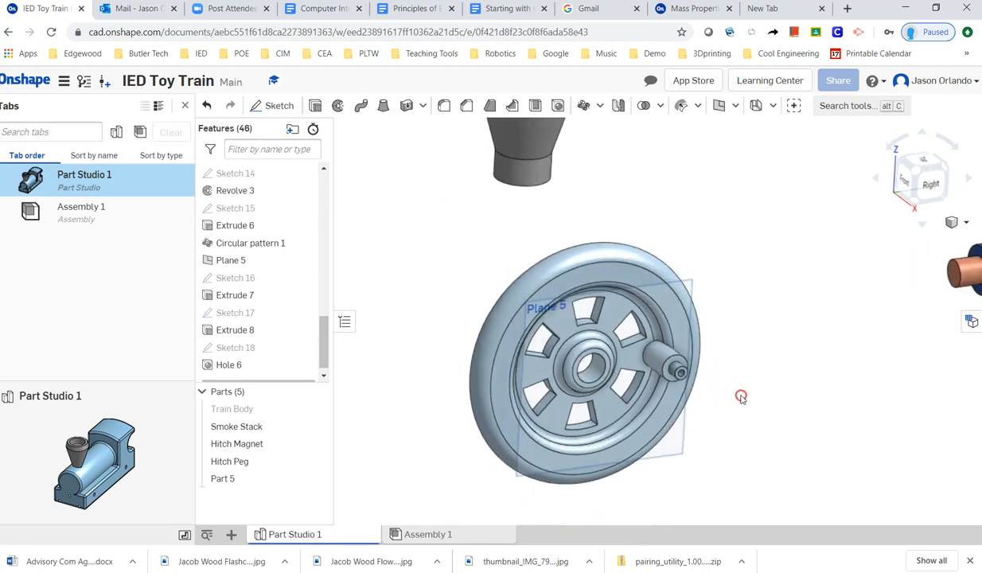
scroll(732, 400, down, 3)
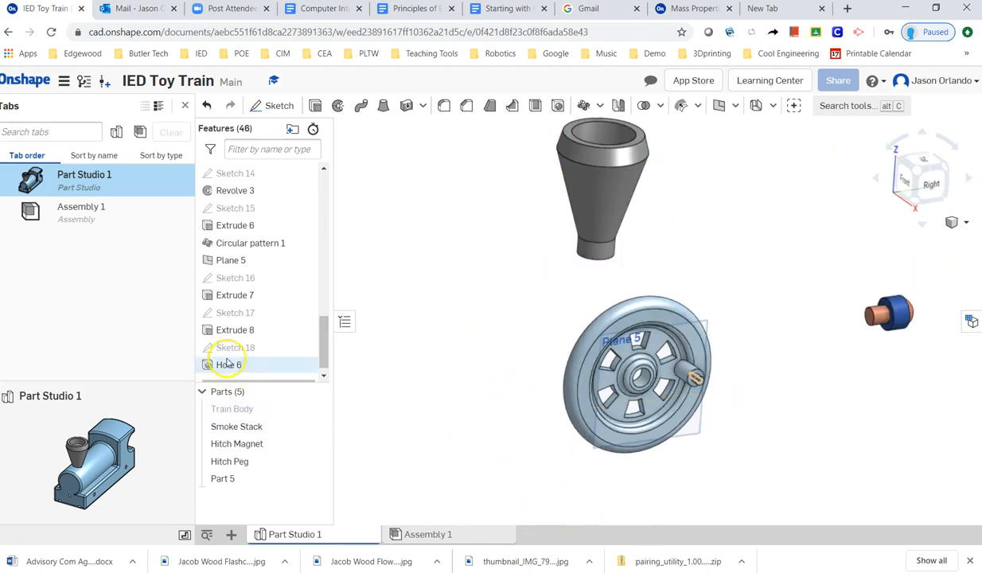
click(305, 260)
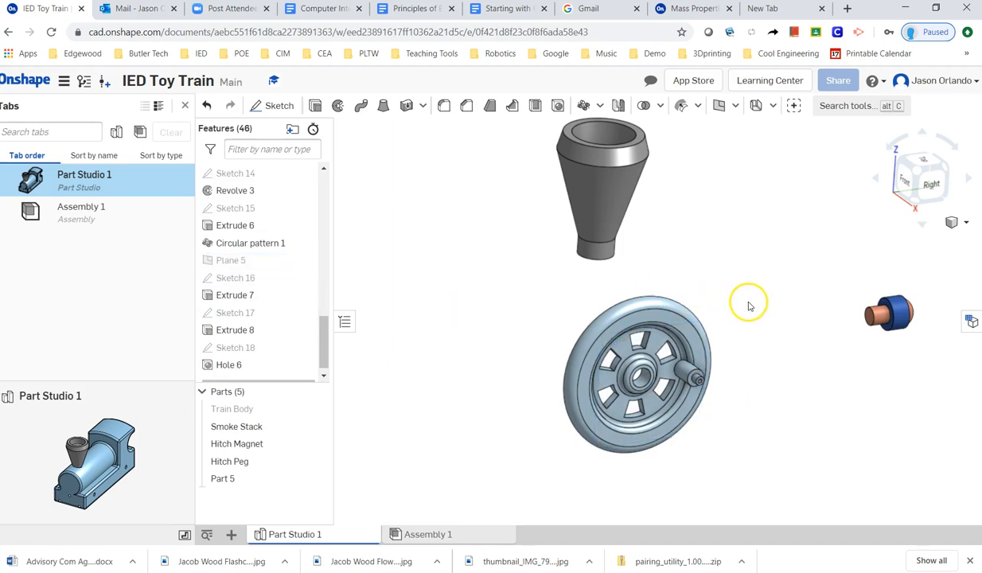
Step: Rename Part 5 as Wheel
right_click(229, 480)
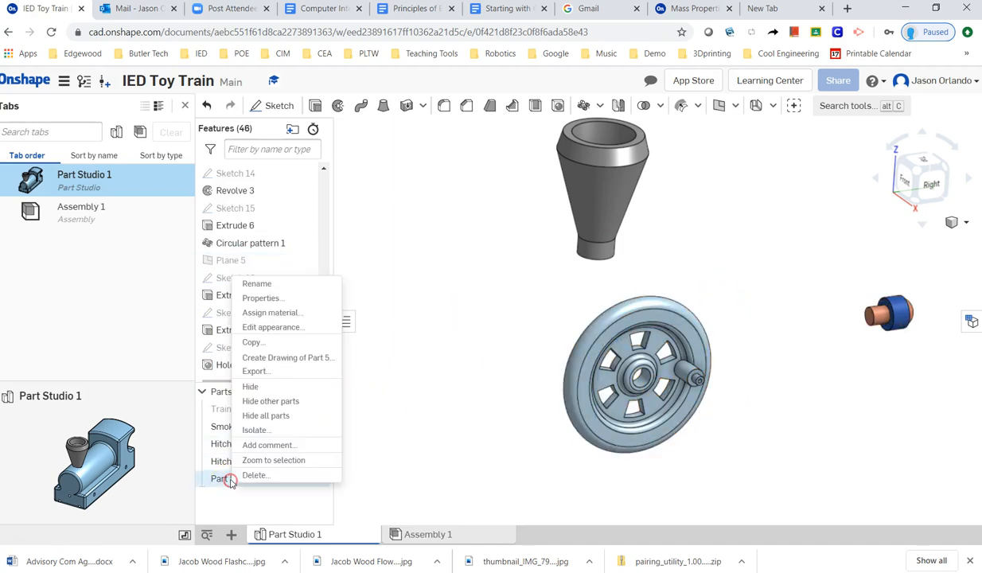
click(257, 284)
text(wEH)
key(BackSpace)
key(BackSpace)
key(BackSpace)
text(Wheel)
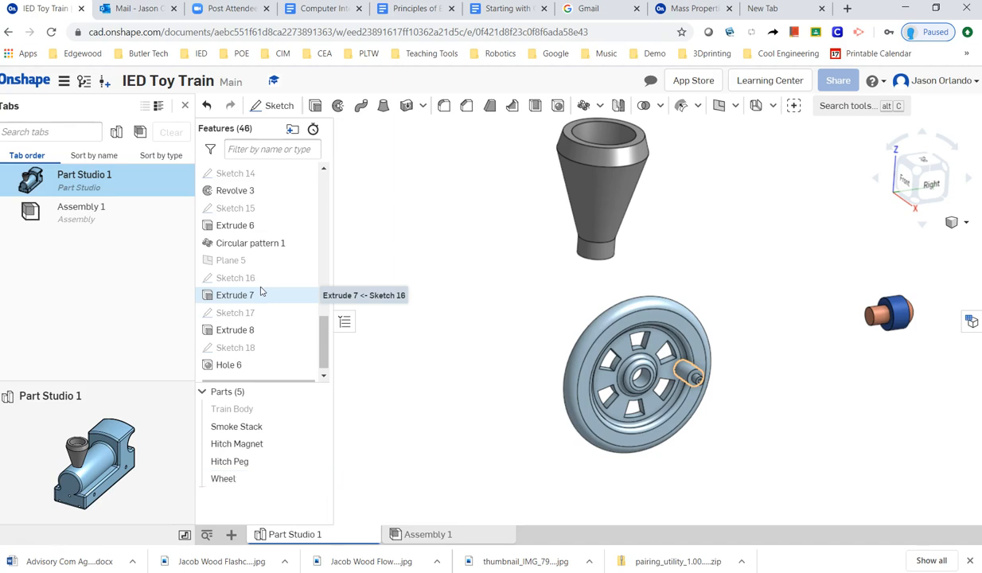
Step: Change the Wheel part's appearance to purple
right_click(223, 477)
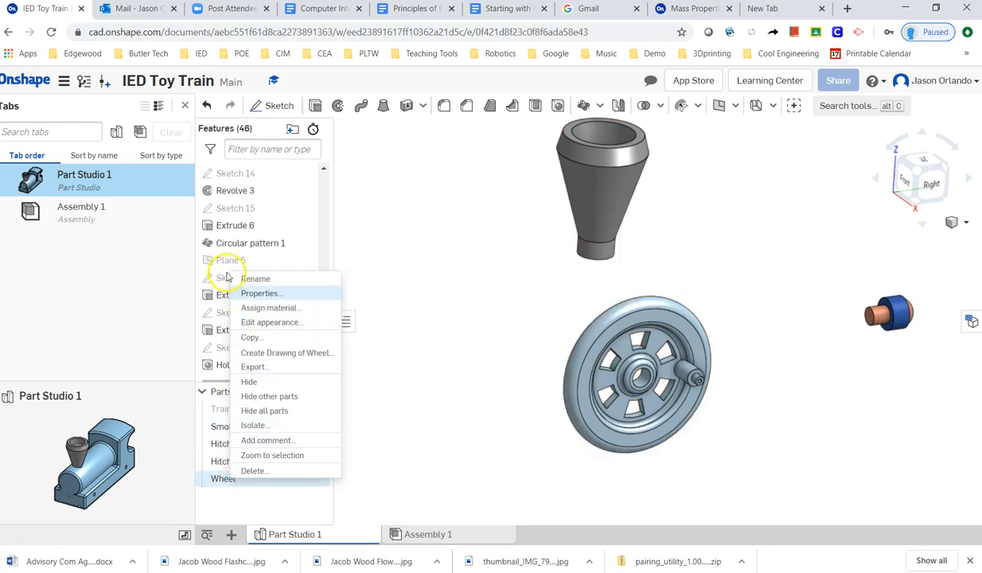
click(269, 321)
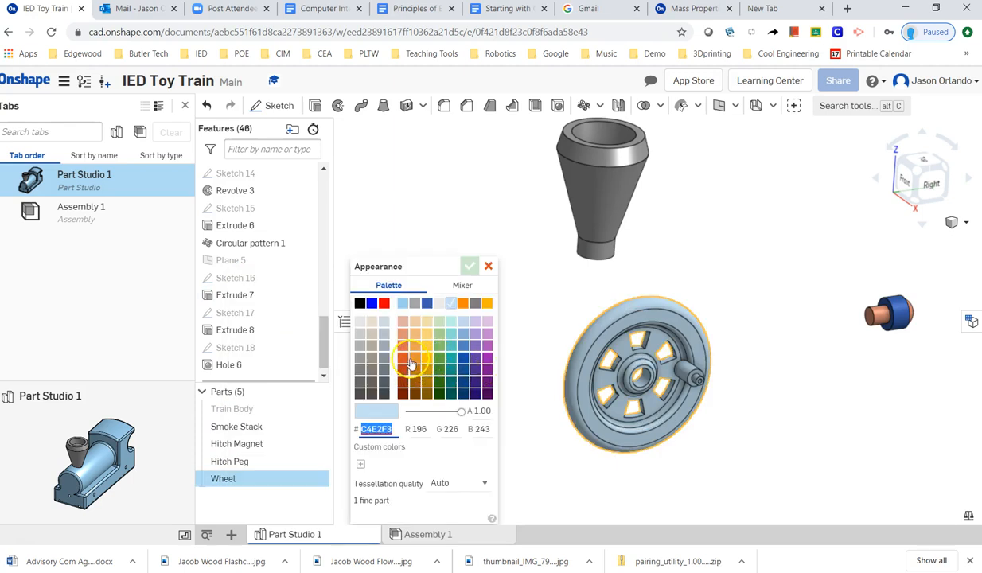
click(487, 348)
click(470, 266)
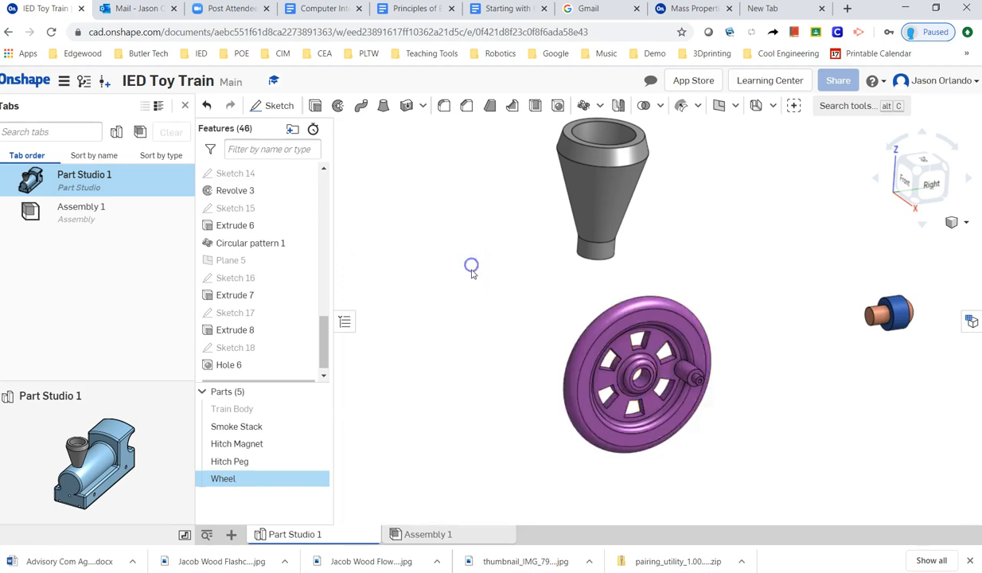
Step: Show the hidden Train Body and view it together with the wheel and smoke stack
click(316, 409)
mouse_move(549, 466)
right_down()
mouse_move(562, 485)
mouse_move(547, 486)
mouse_move(537, 471)
mouse_move(560, 481)
right_up()
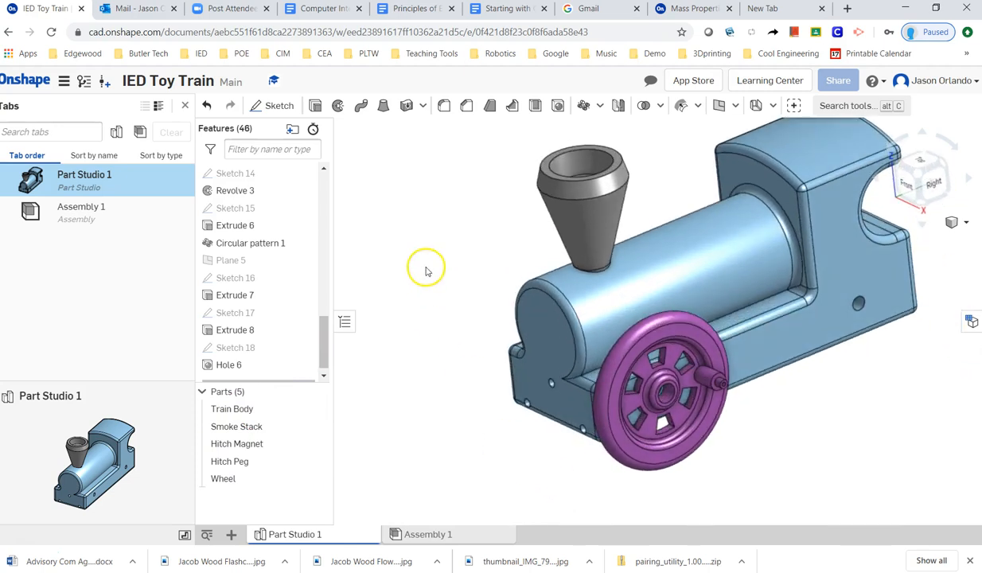
middle_drag(441, 269, 410, 280)
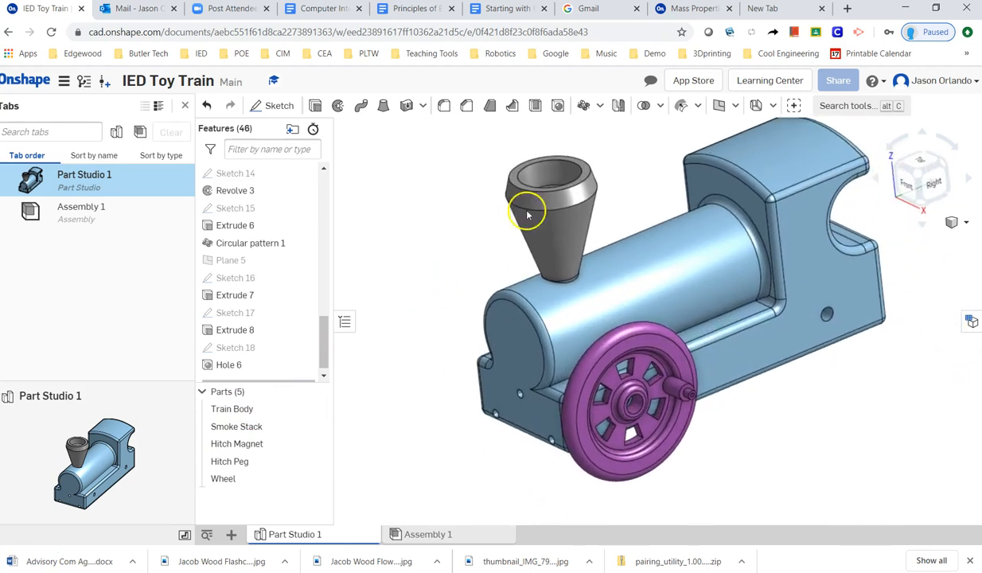
Step: Open Assembly 1
click(599, 107)
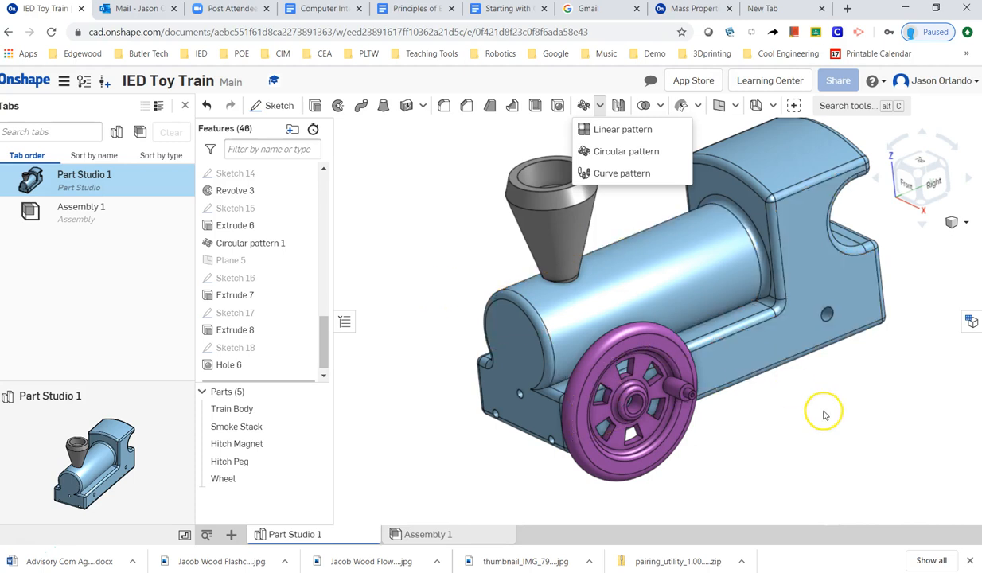
middle_drag(832, 422, 800, 434)
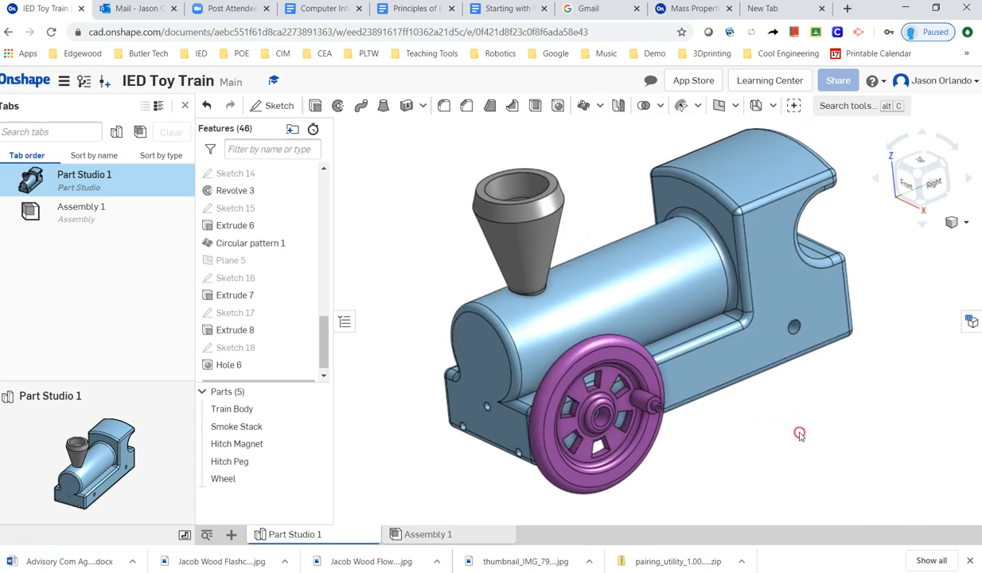
click(414, 533)
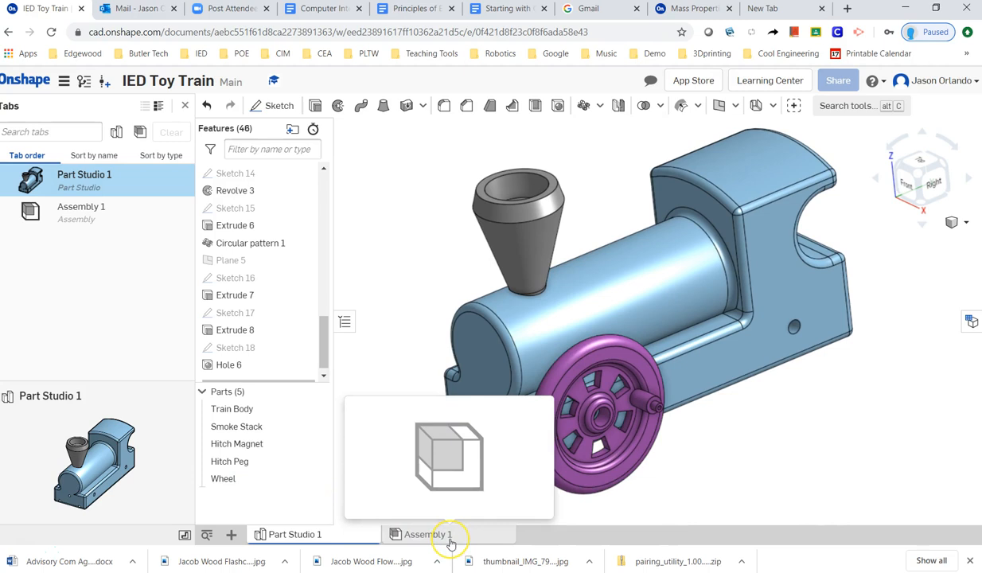